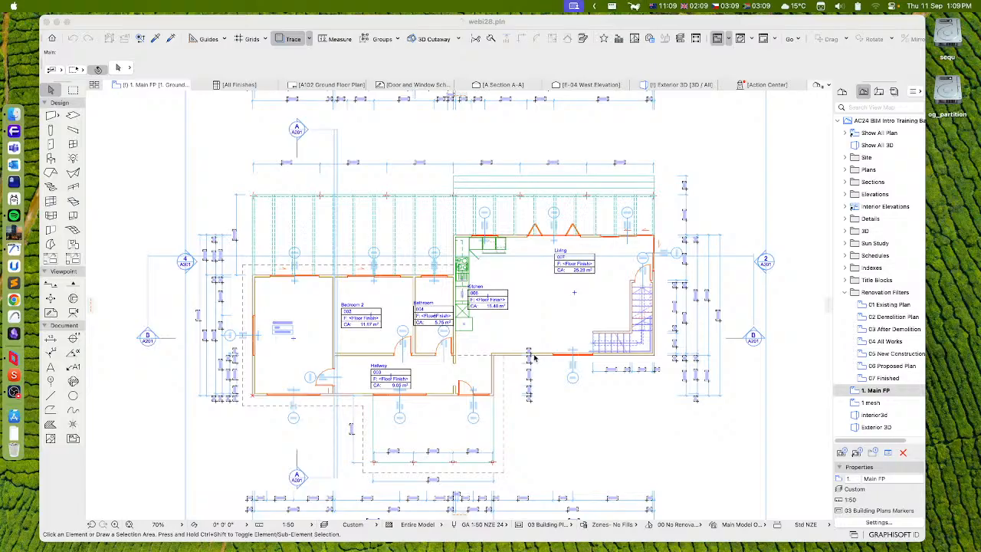
{"action": "left_click", "coordinate": [496, 23]}
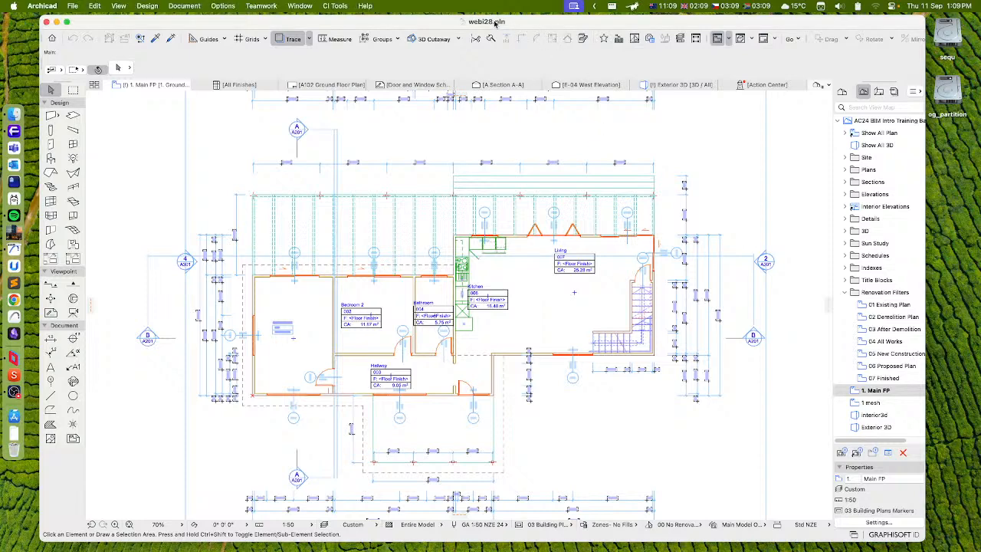
{"action": "left_click", "coordinate": [333, 6]}
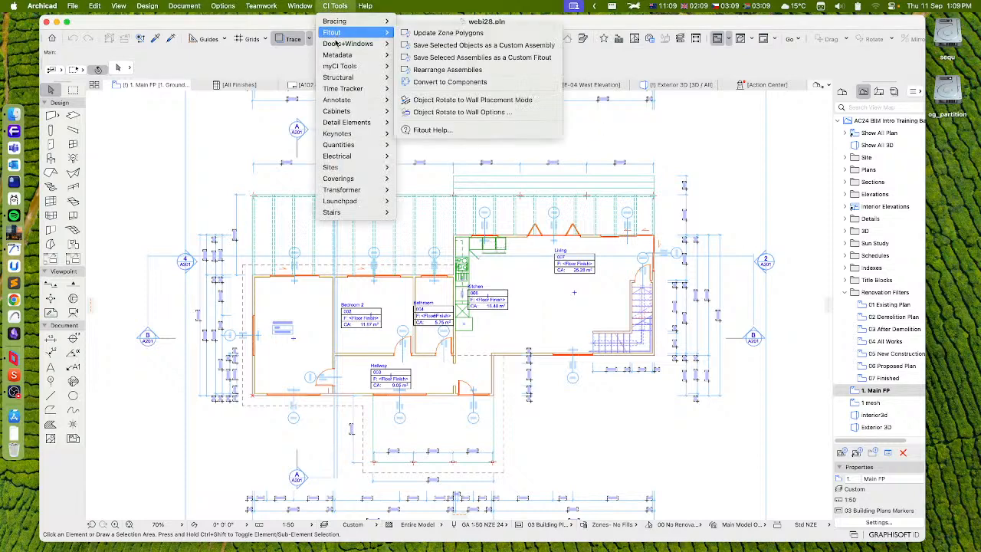
{"action": "mouse_move", "coordinate": [343, 201]}
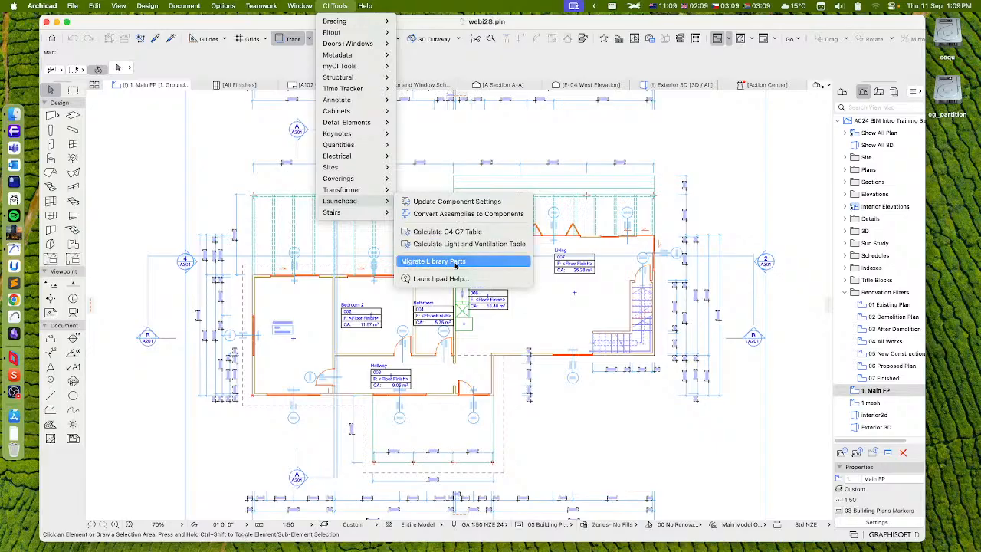
{"action": "left_click", "coordinate": [719, 204]}
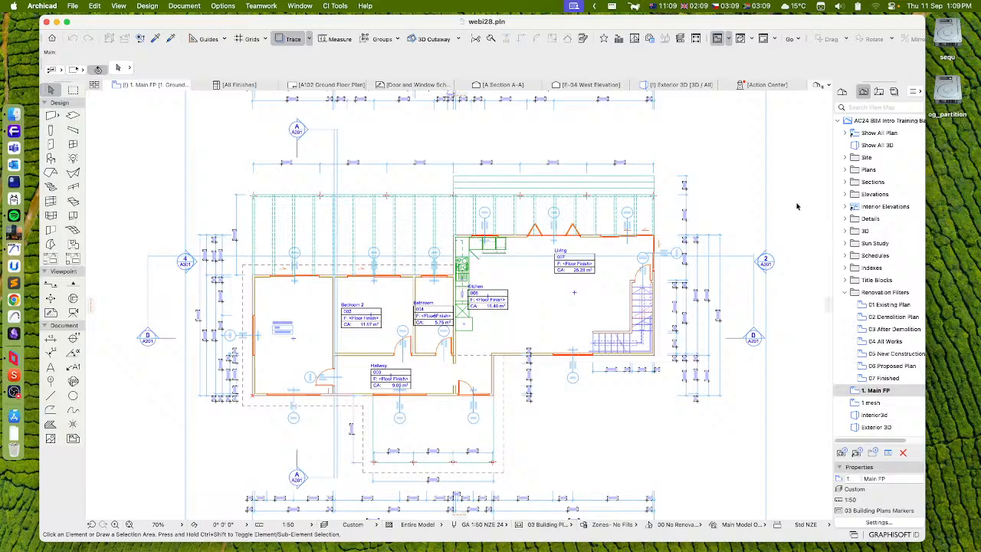
{"action": "left_click", "coordinate": [937, 215]}
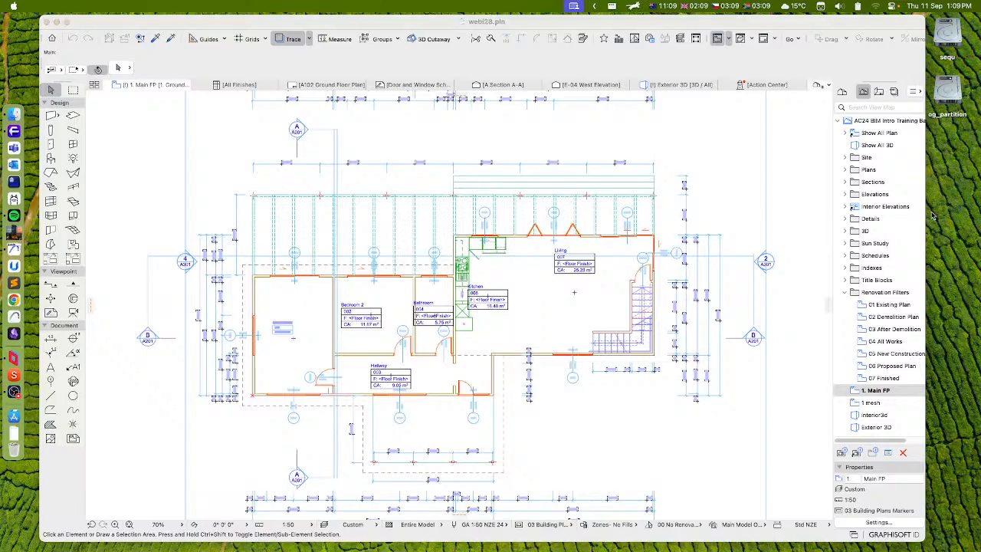
{"action": "left_click", "coordinate": [788, 65]}
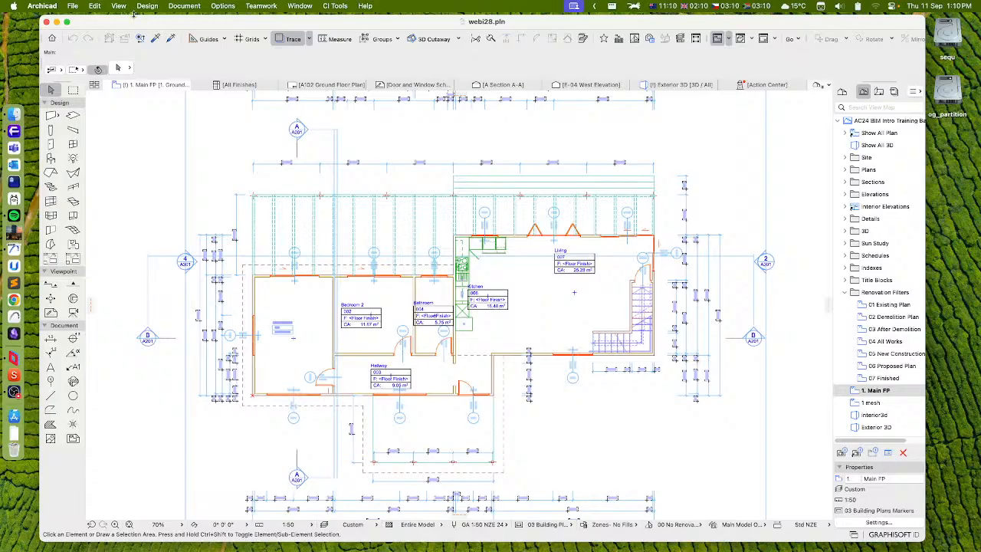
Examine the Archicad library packages in the project's Library Manager, including Appliances and Annotation Elements, and close it without applying changes
{"action": "left_click", "coordinate": [72, 6]}
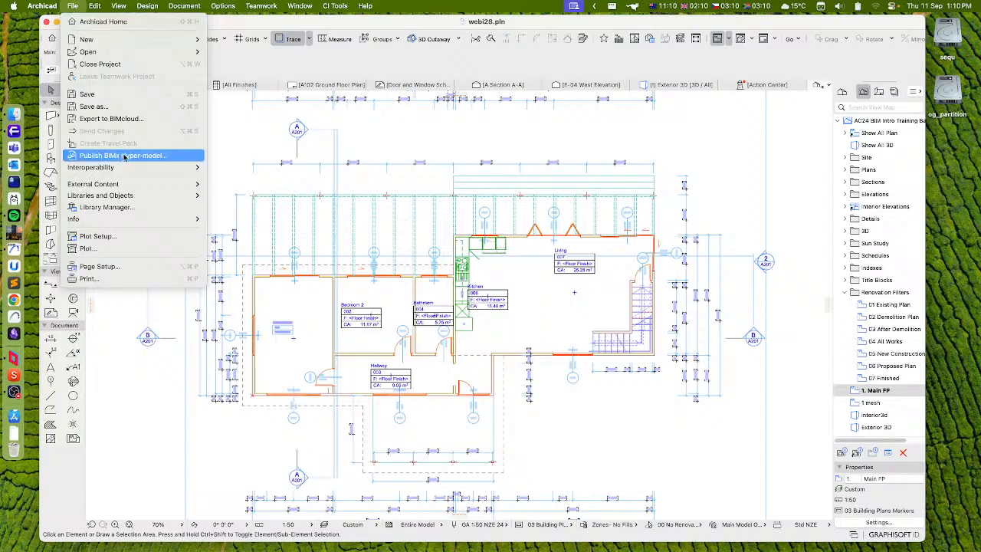
{"action": "left_click", "coordinate": [128, 208]}
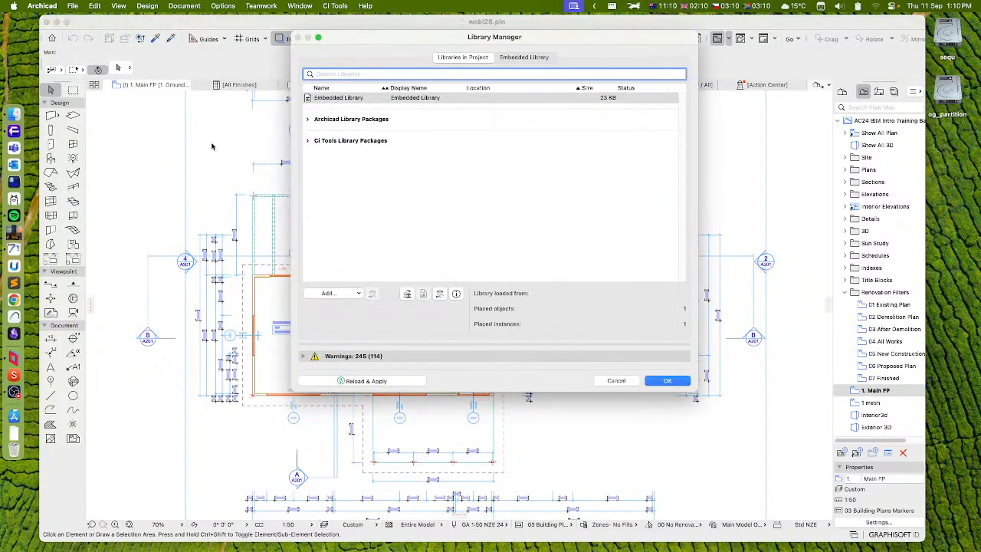
{"action": "left_click", "coordinate": [307, 120]}
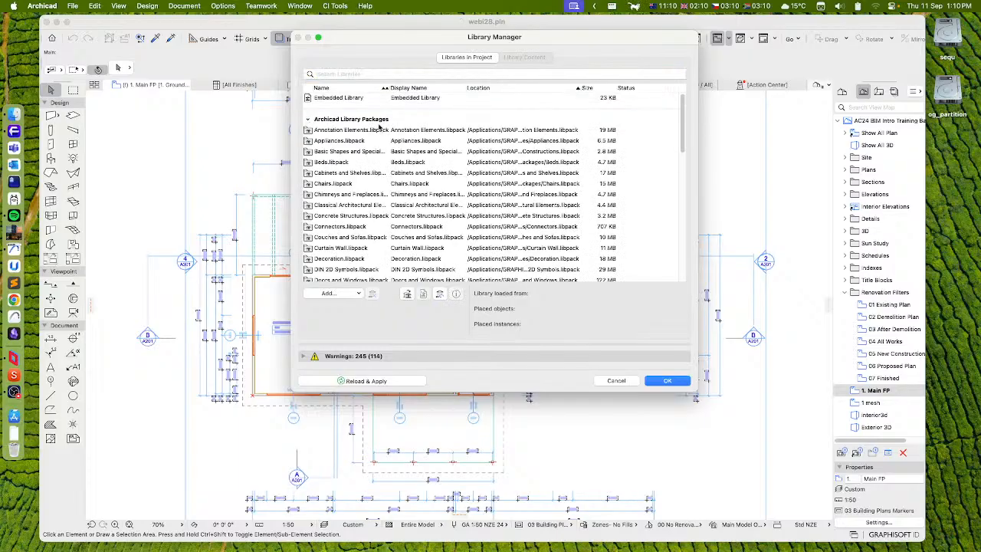
{"action": "left_click", "coordinate": [419, 141]}
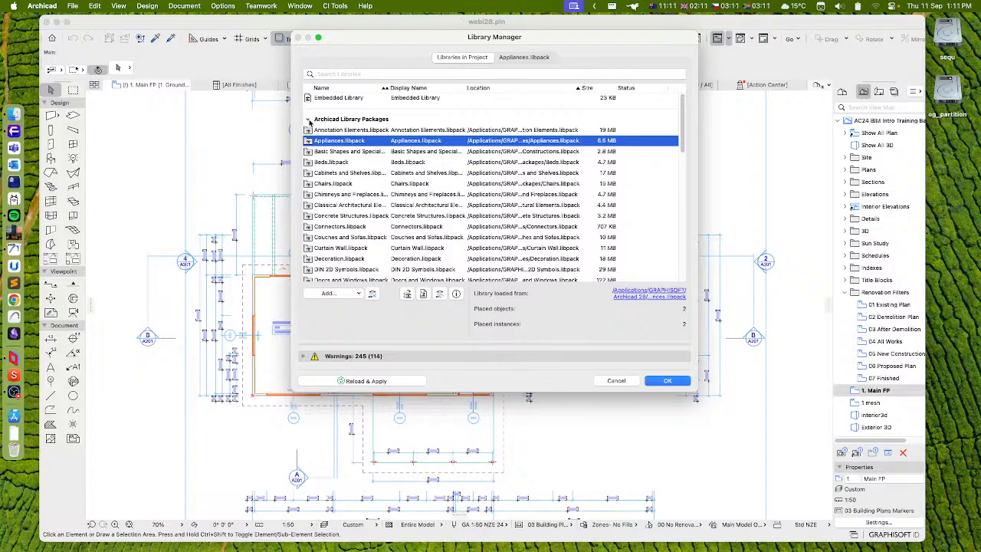
{"action": "left_click", "coordinate": [310, 120]}
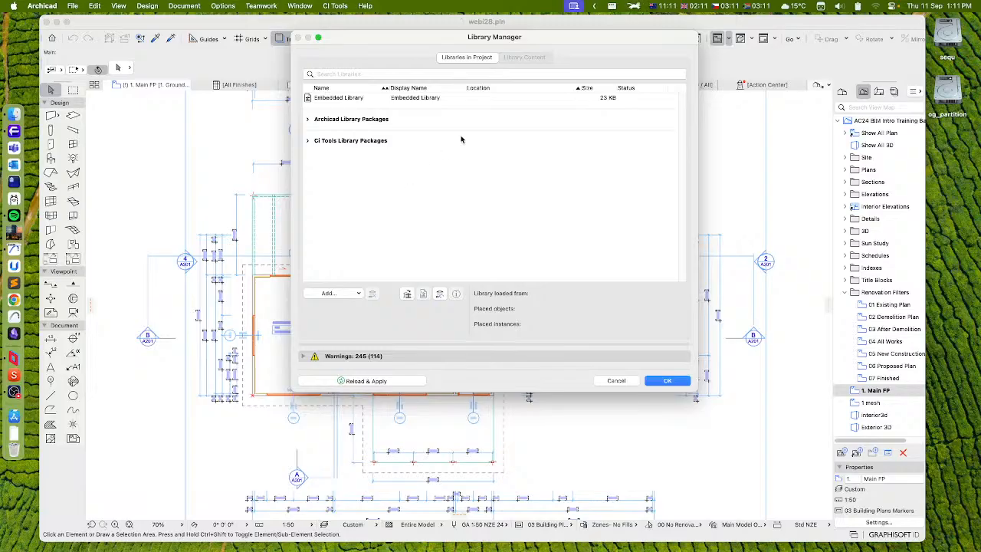
{"action": "left_click_drag", "start_coordinate": [536, 40], "coordinate": [522, 73]}
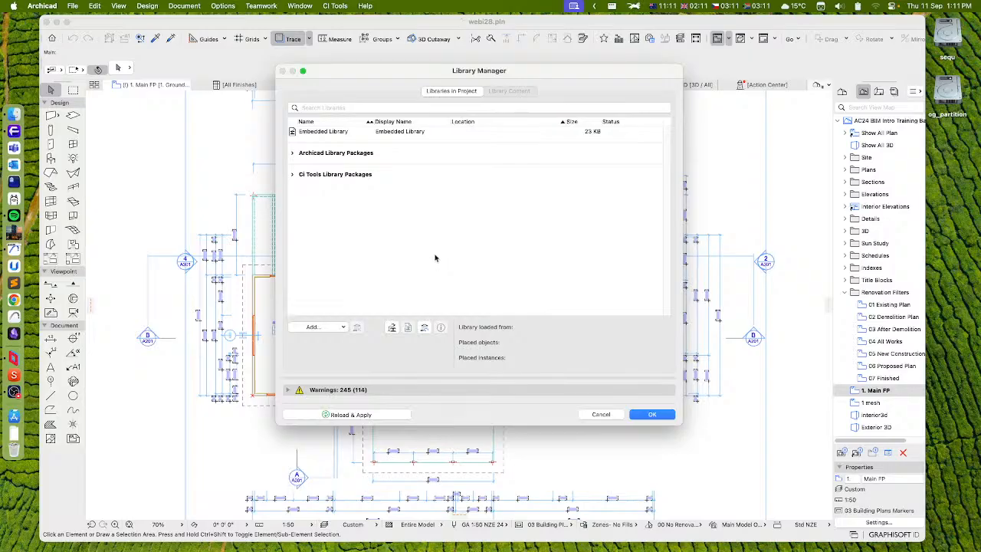
{"action": "left_click", "coordinate": [292, 154]}
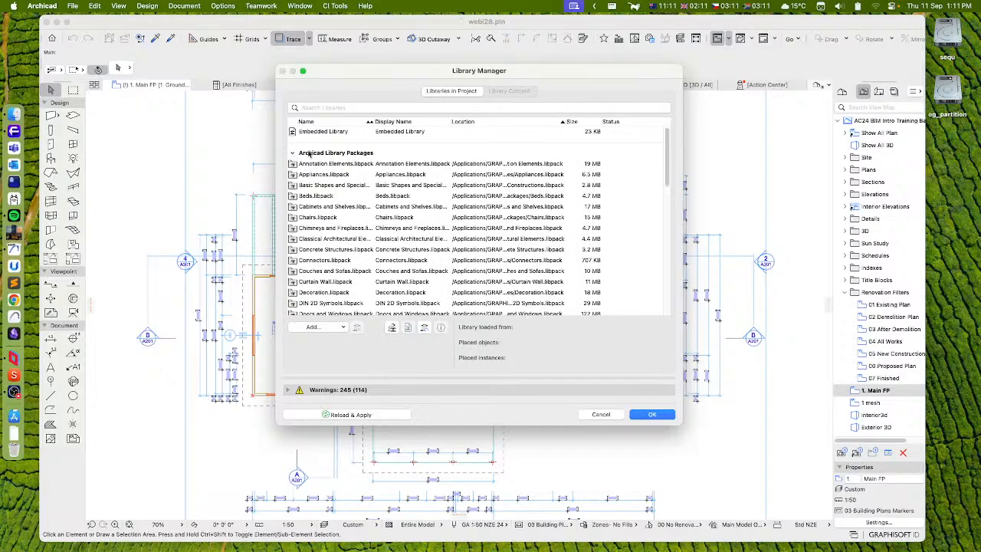
{"action": "left_click", "coordinate": [323, 164]}
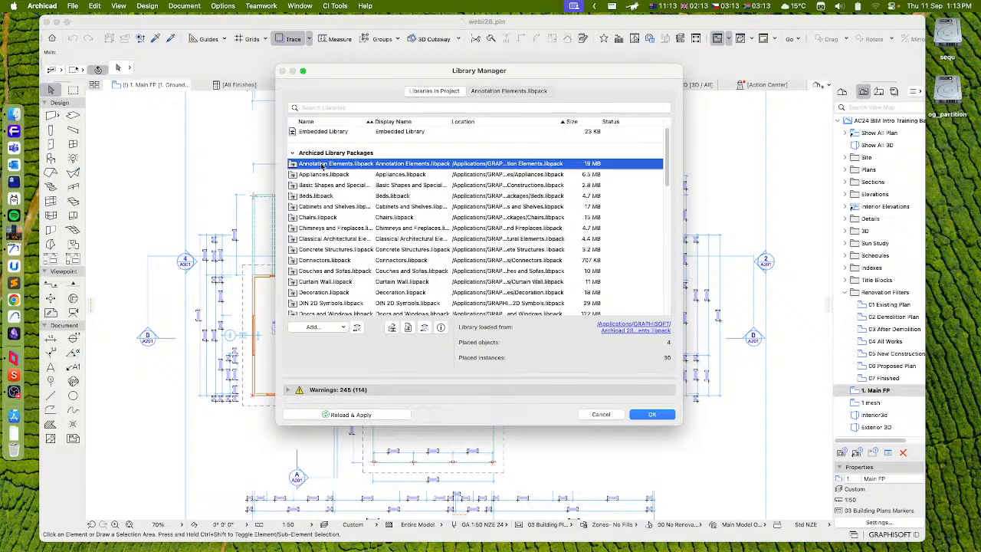
{"action": "left_click", "coordinate": [607, 414]}
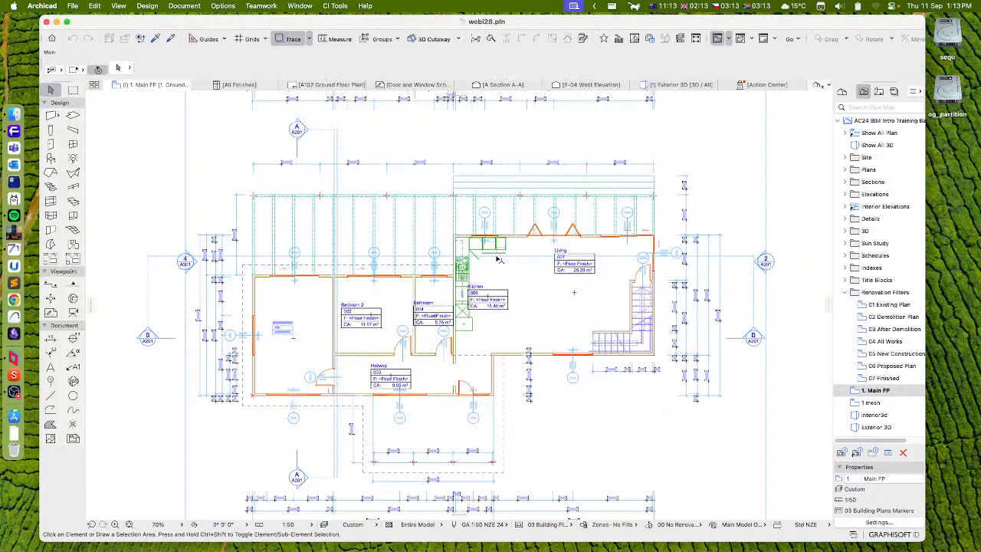
Open the project webi27.pln from the work folder in Dropbox
{"action": "left_click", "coordinate": [75, 6]}
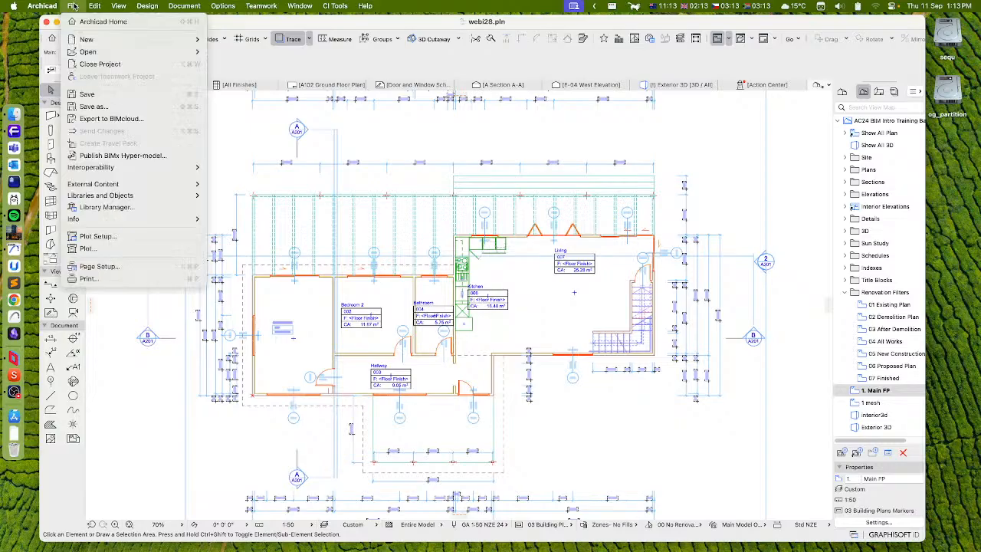
{"action": "mouse_move", "coordinate": [102, 52]}
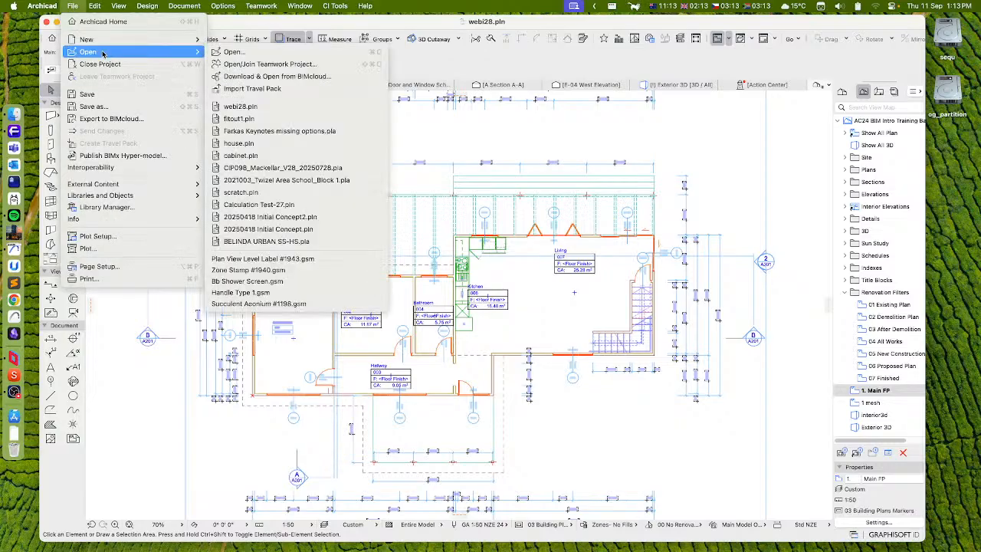
{"action": "left_click", "coordinate": [233, 53]}
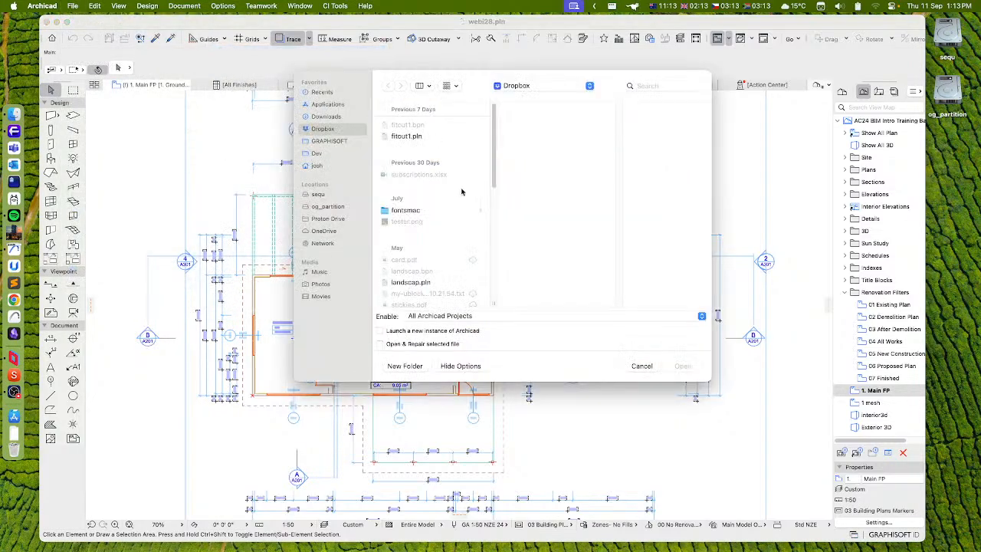
{"action": "scroll", "coordinate": [429, 200], "scroll_direction": "down", "scroll_amount": 10}
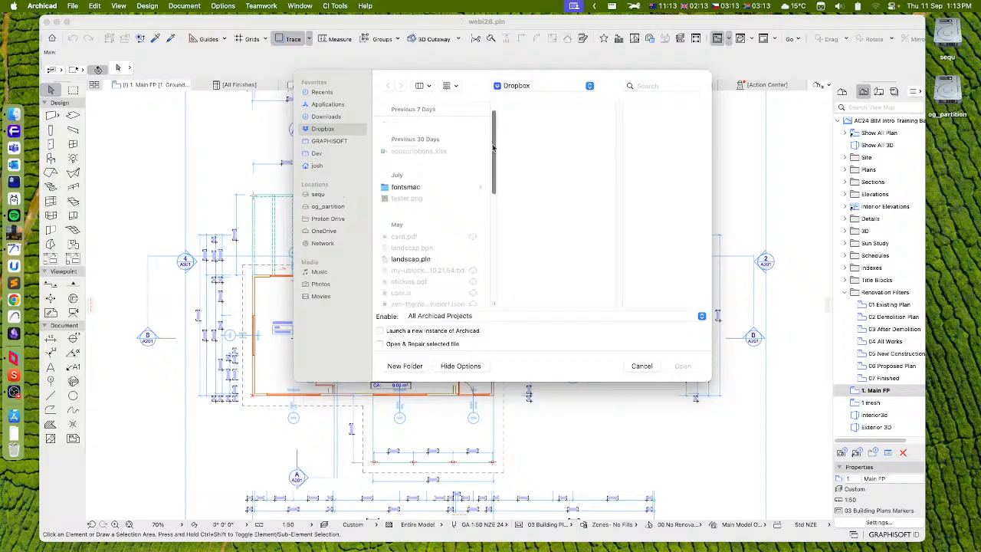
{"action": "left_click", "coordinate": [411, 225]}
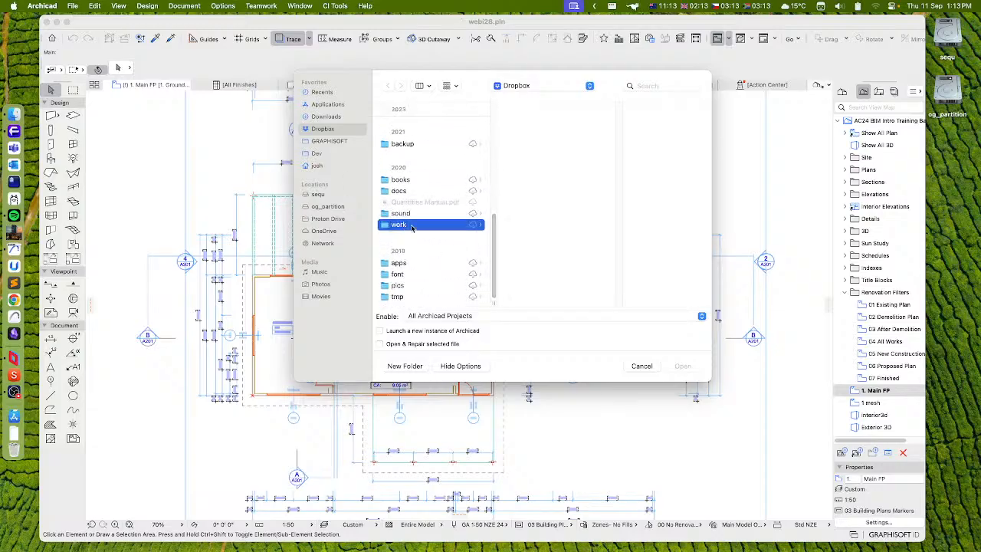
{"action": "scroll", "coordinate": [560, 192], "scroll_direction": "down", "scroll_amount": 10}
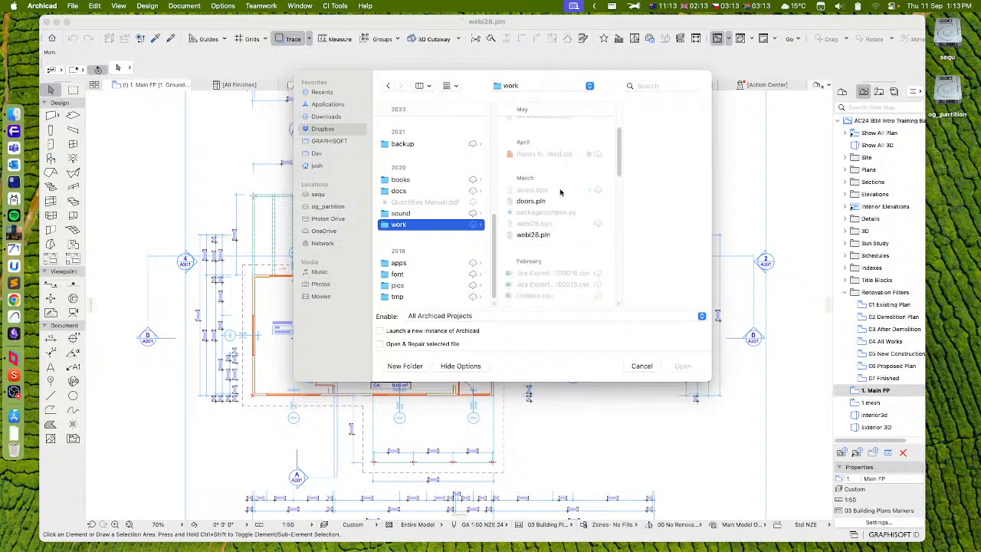
{"action": "scroll", "coordinate": [560, 193], "scroll_direction": "down", "scroll_amount": 5}
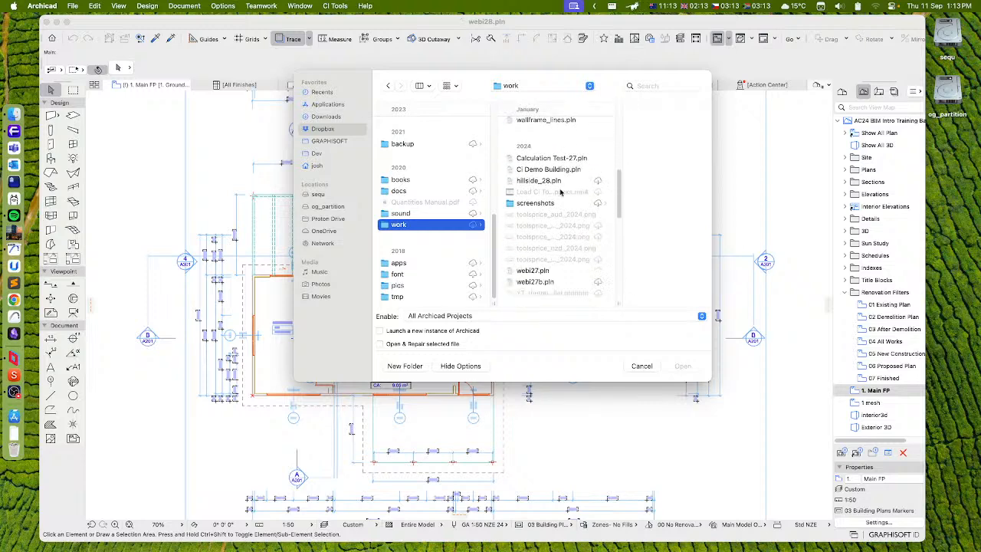
{"action": "left_click", "coordinate": [534, 232]}
{"action": "left_click", "coordinate": [679, 366]}
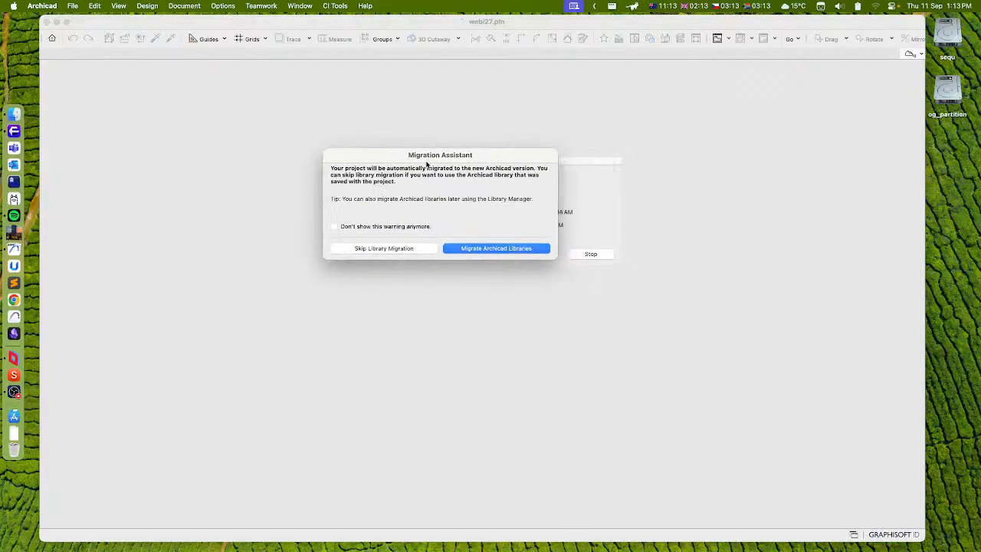
Migrate the project's Archicad libraries to the new version and keep the data of the CI Tools Migration add-on
{"action": "left_click_drag", "start_coordinate": [427, 165], "coordinate": [375, 184]}
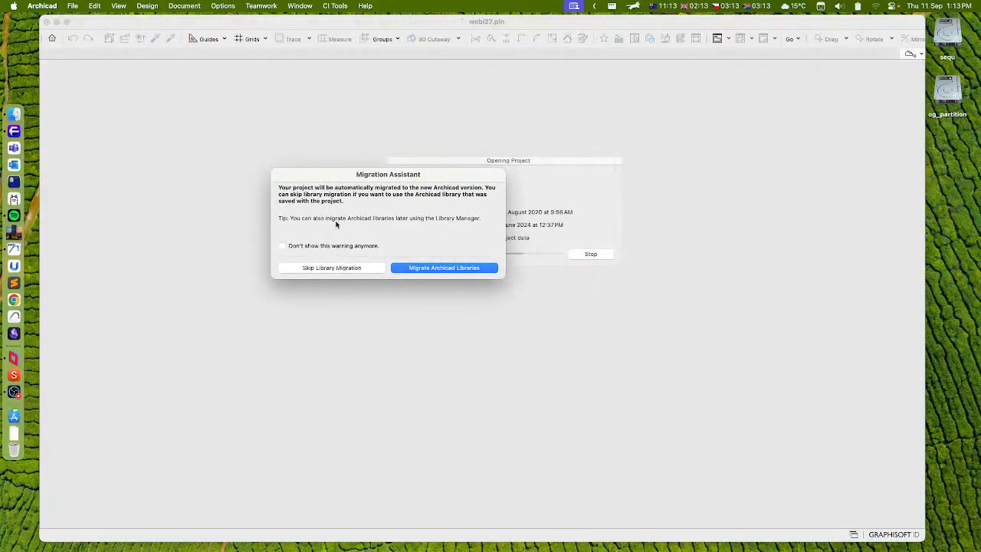
{"action": "left_click", "coordinate": [419, 271]}
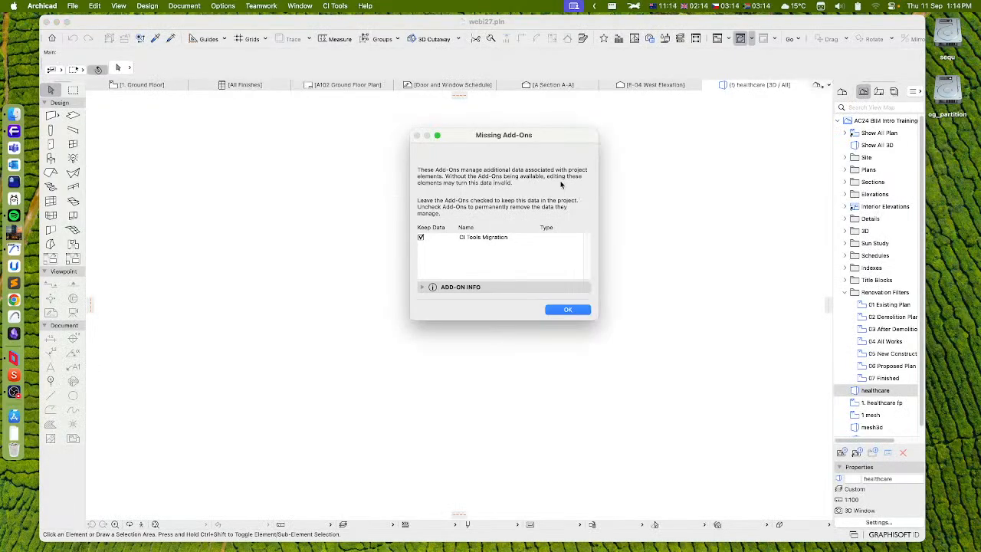
{"action": "left_click", "coordinate": [568, 310]}
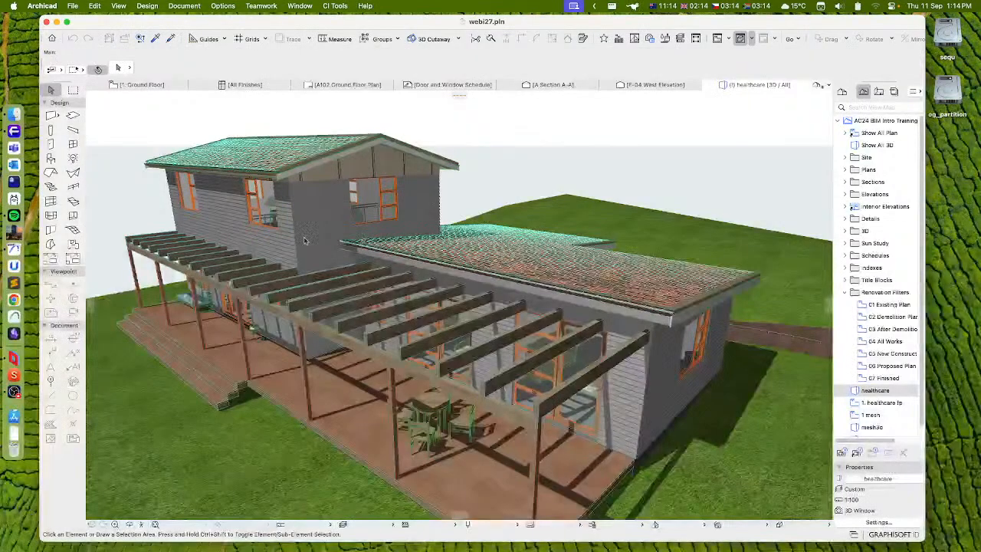
Open the saved view "1. healthcare fp" and inspect the shower cabin in the bathroom
{"action": "left_click", "coordinate": [149, 84]}
{"action": "scroll", "coordinate": [343, 248], "scroll_direction": "up", "scroll_amount": 5}
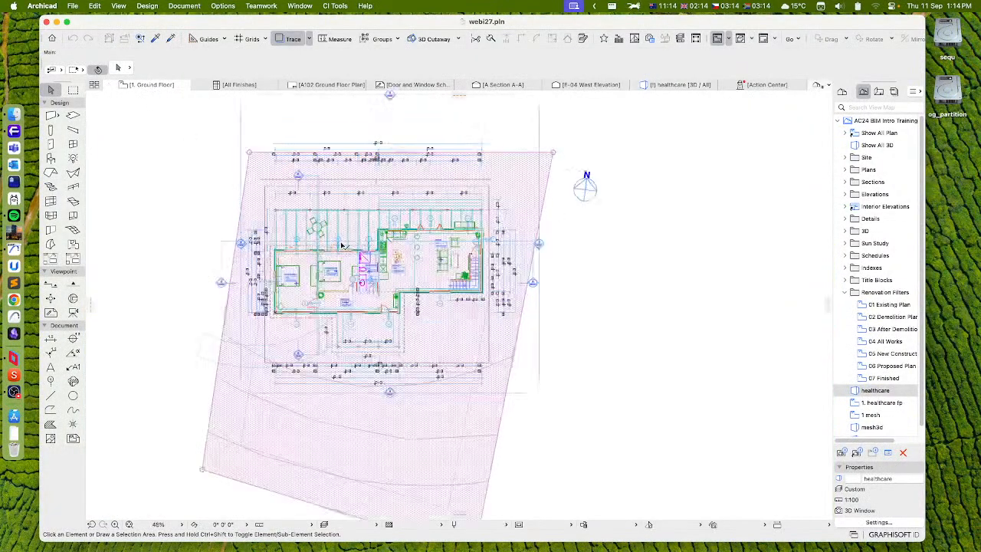
{"action": "scroll", "coordinate": [892, 403], "scroll_direction": "down", "scroll_amount": 1}
{"action": "left_click", "coordinate": [869, 393]}
{"action": "double_click", "coordinate": [869, 393]}
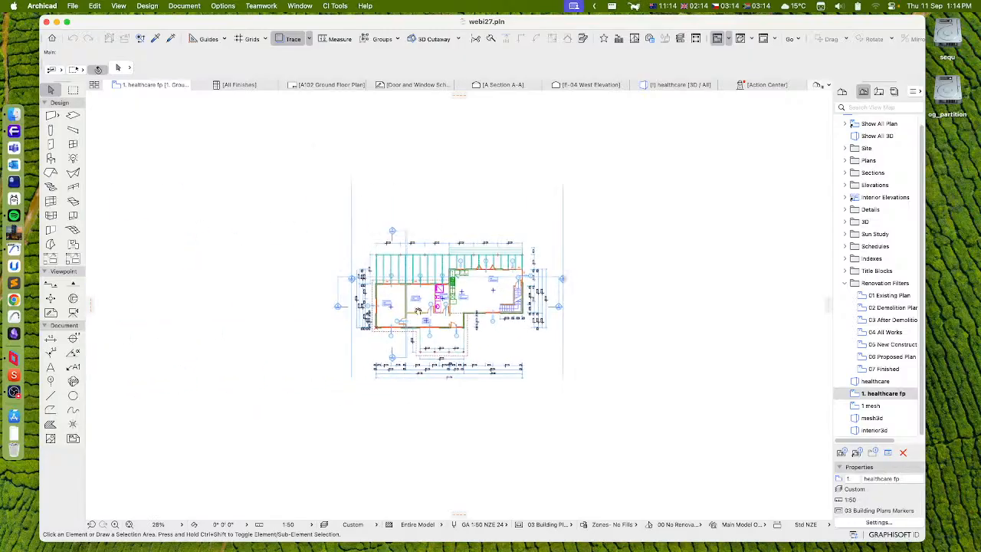
{"action": "scroll", "coordinate": [496, 228], "scroll_direction": "up", "scroll_amount": 5}
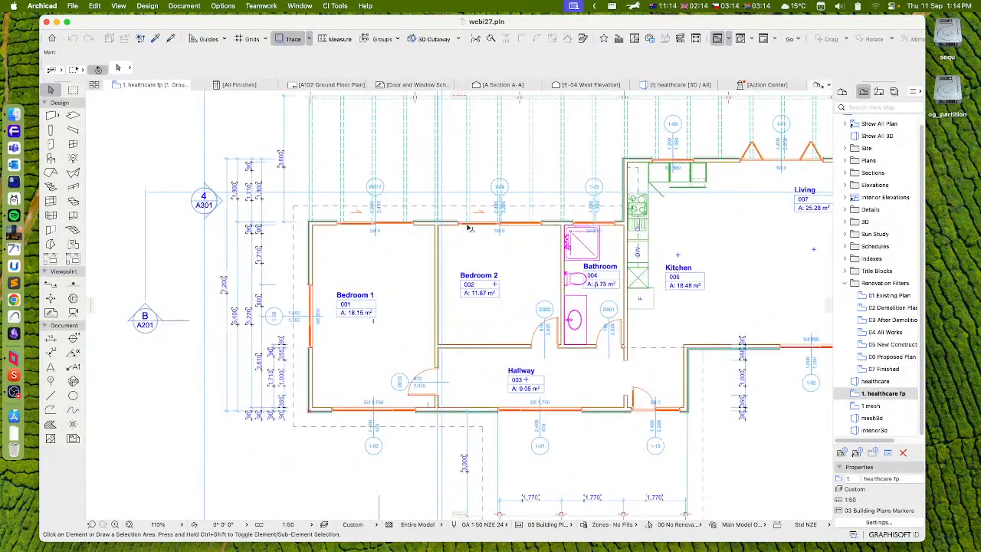
{"action": "left_click", "coordinate": [597, 256]}
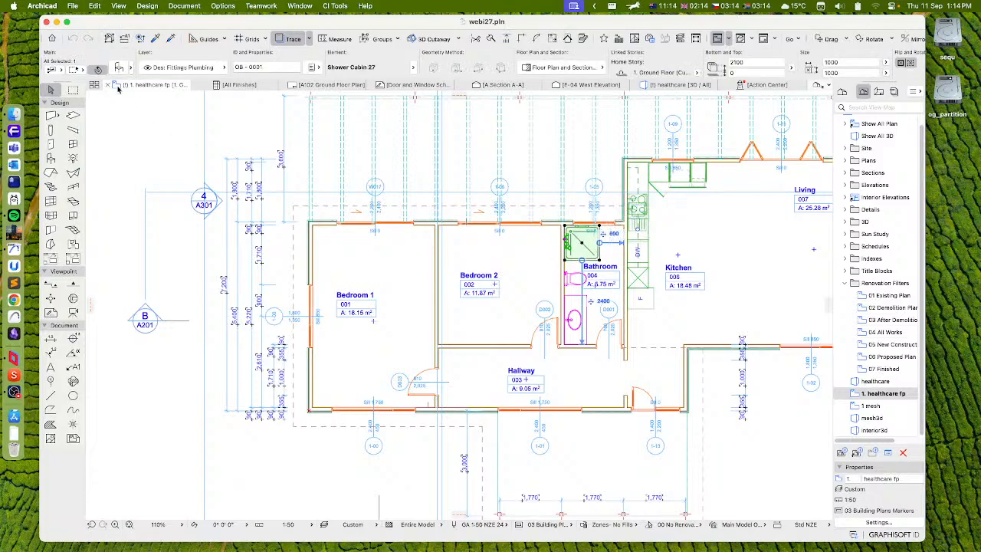
{"action": "left_click", "coordinate": [144, 139]}
Inspect Archicad Library 28 among the migrated project's libraries in the Library Manager
{"action": "left_click", "coordinate": [72, 6]}
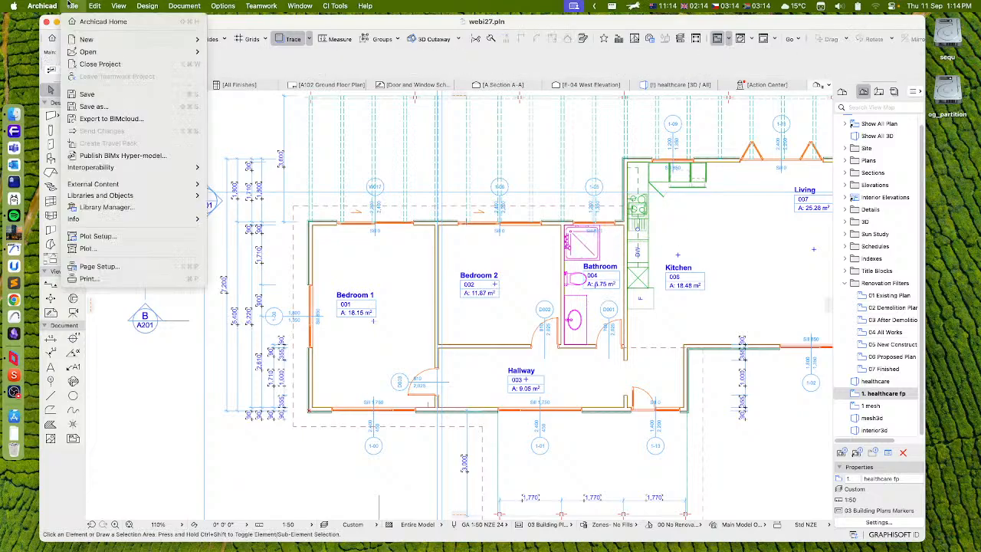
{"action": "left_click", "coordinate": [127, 207]}
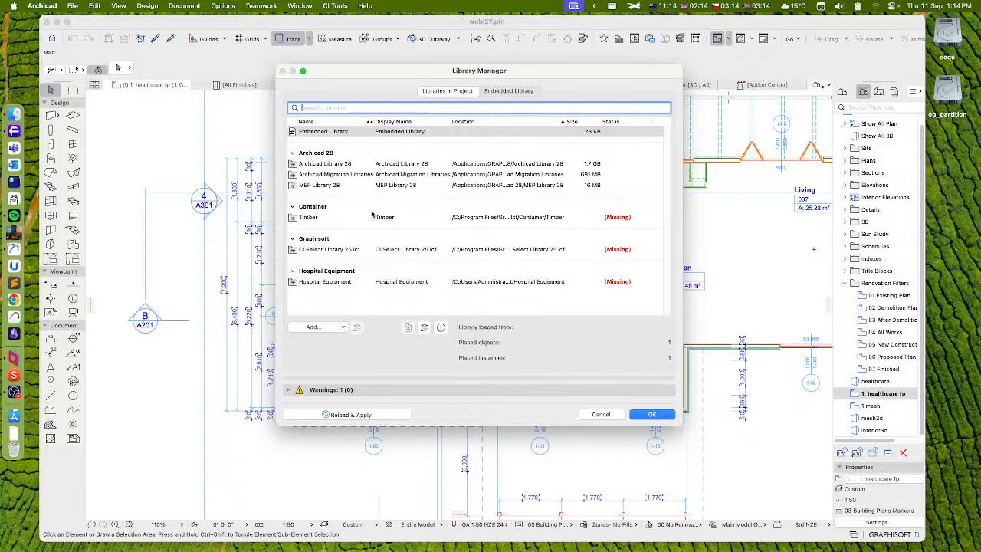
{"action": "left_click", "coordinate": [316, 166]}
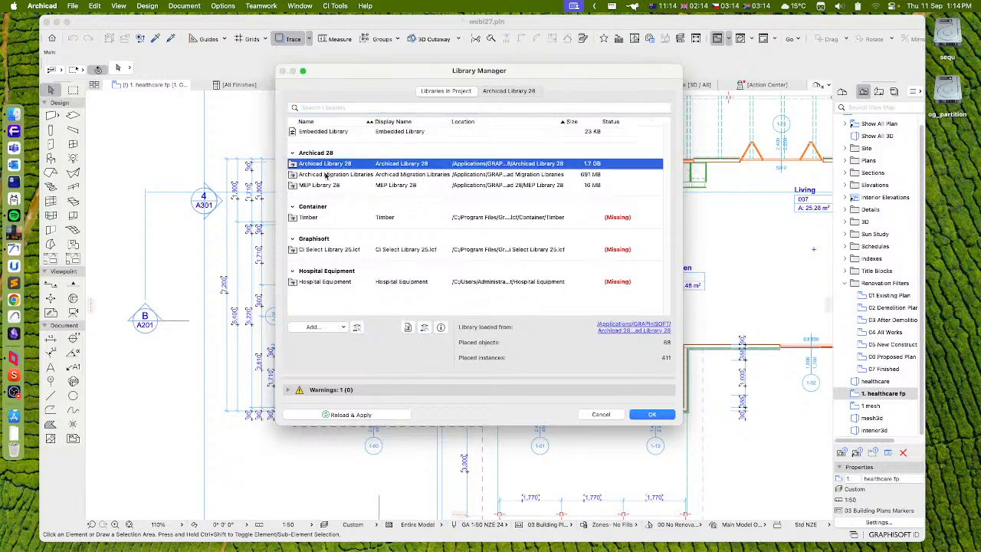
Examine the contents of the Archicad Library 28 folder inside the Archicad 28 installation folder in Finder, and return to the Library Manager
{"action": "left_click", "coordinate": [14, 119]}
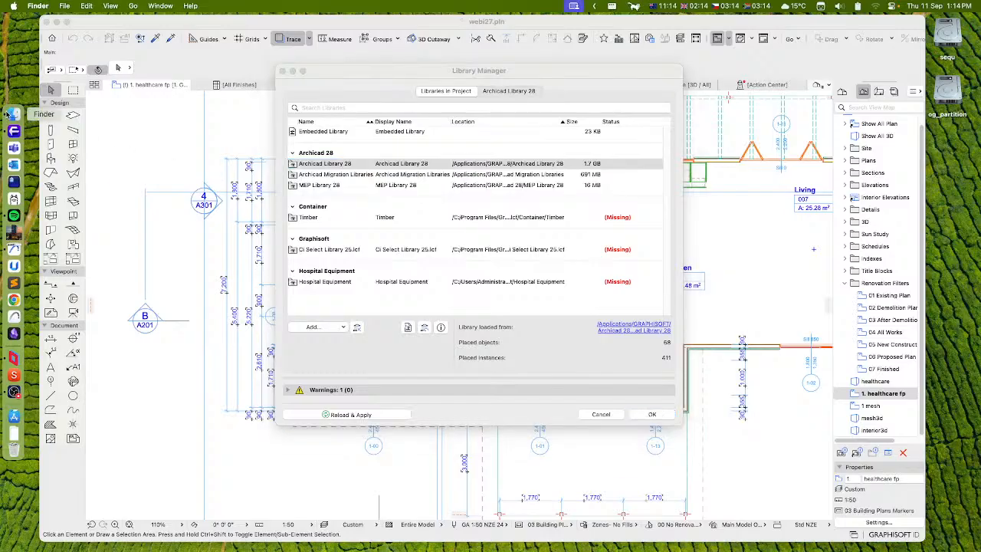
{"action": "left_click", "coordinate": [426, 173]}
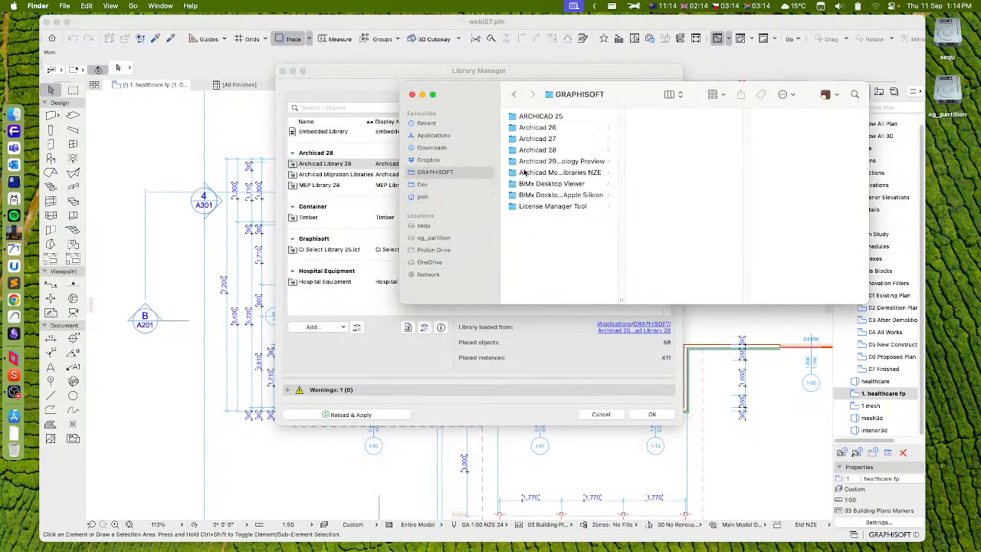
{"action": "left_click", "coordinate": [550, 149]}
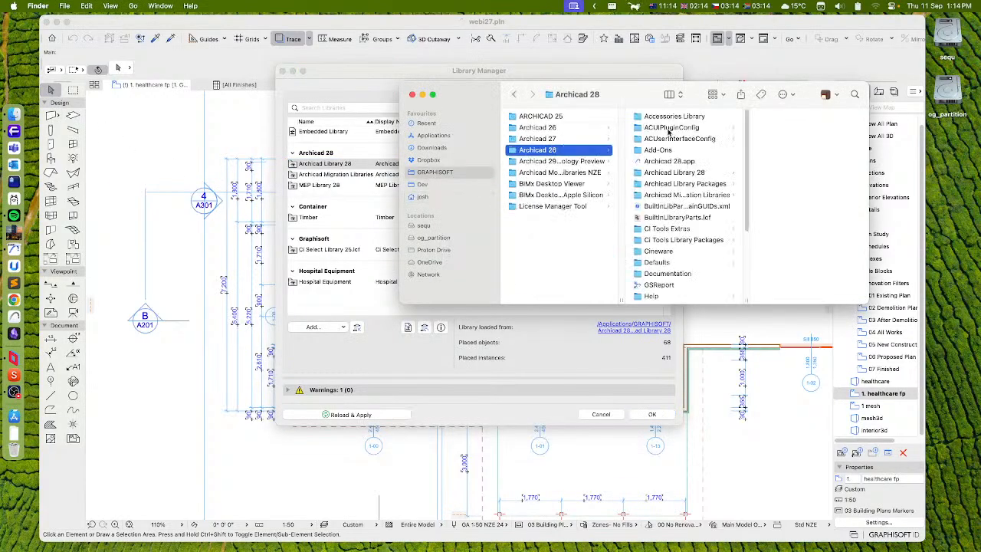
{"action": "left_click", "coordinate": [676, 174]}
{"action": "left_click_drag", "start_coordinate": [638, 101], "coordinate": [417, 133]}
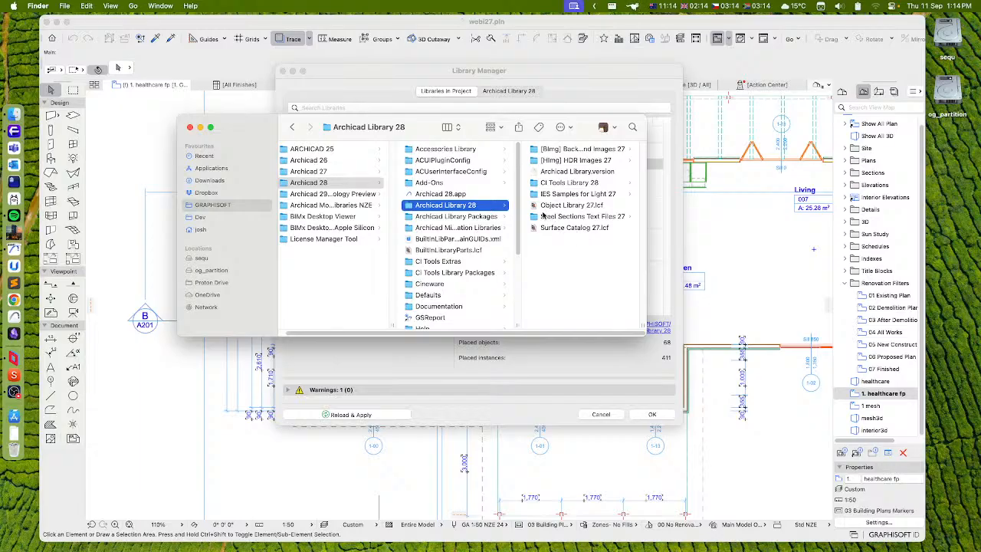
{"action": "left_click", "coordinate": [190, 127]}
{"action": "left_click", "coordinate": [368, 73]}
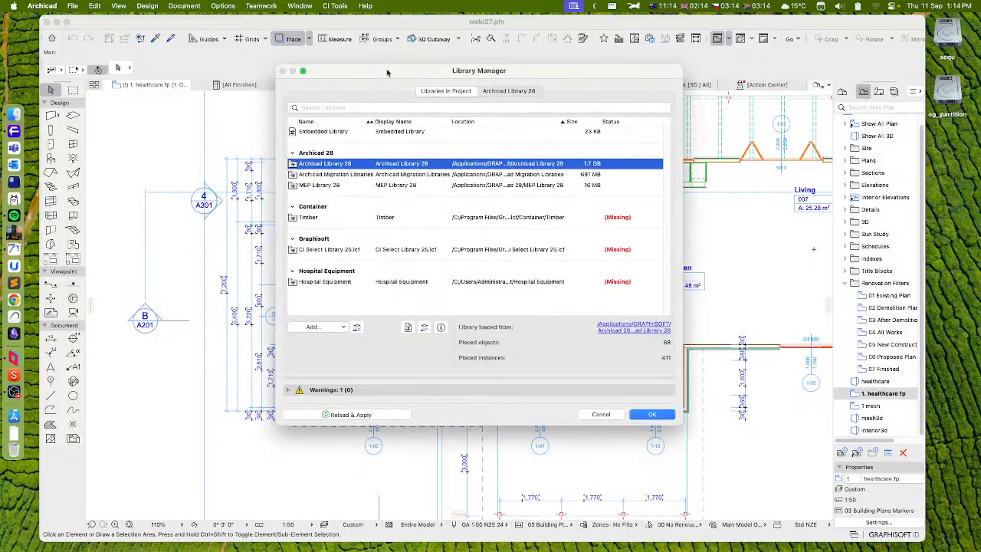
{"action": "left_click_drag", "start_coordinate": [387, 73], "coordinate": [379, 81]}
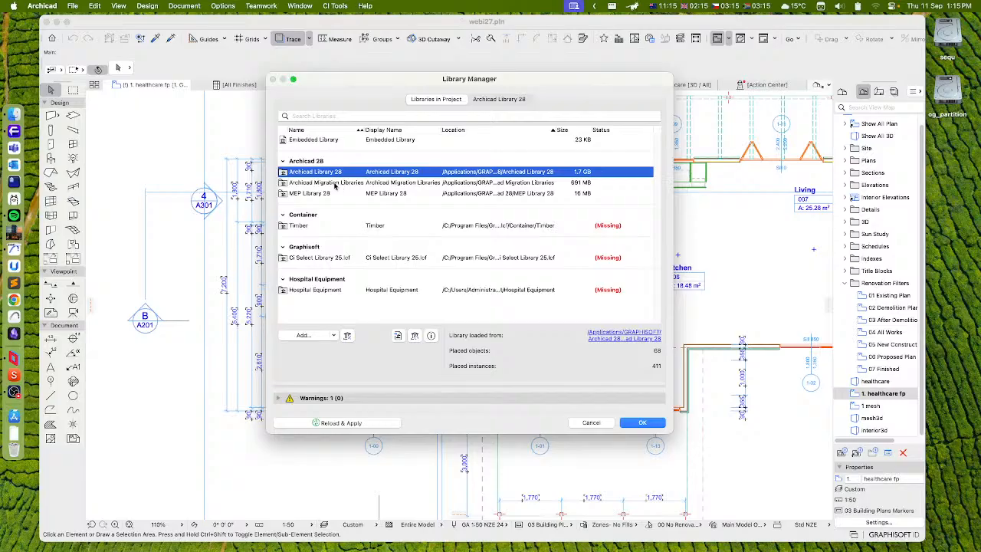
Replace Archicad Library 28 in the project with all packages from the Archicad Library Packages folder, 2D Elements CZE through Wood Trusses, and apply
{"action": "left_click", "coordinate": [346, 336]}
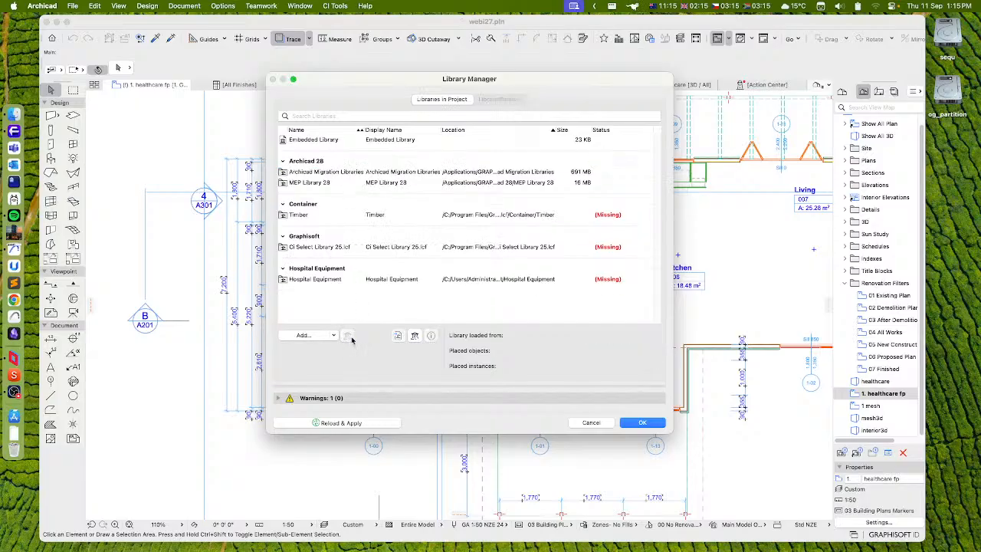
{"action": "left_click", "coordinate": [309, 336]}
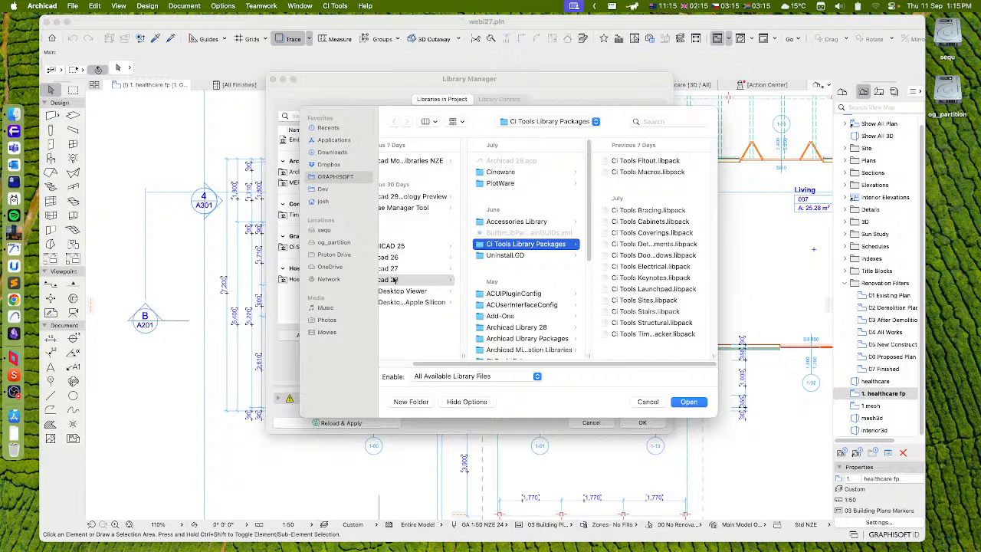
{"action": "left_click", "coordinate": [509, 338]}
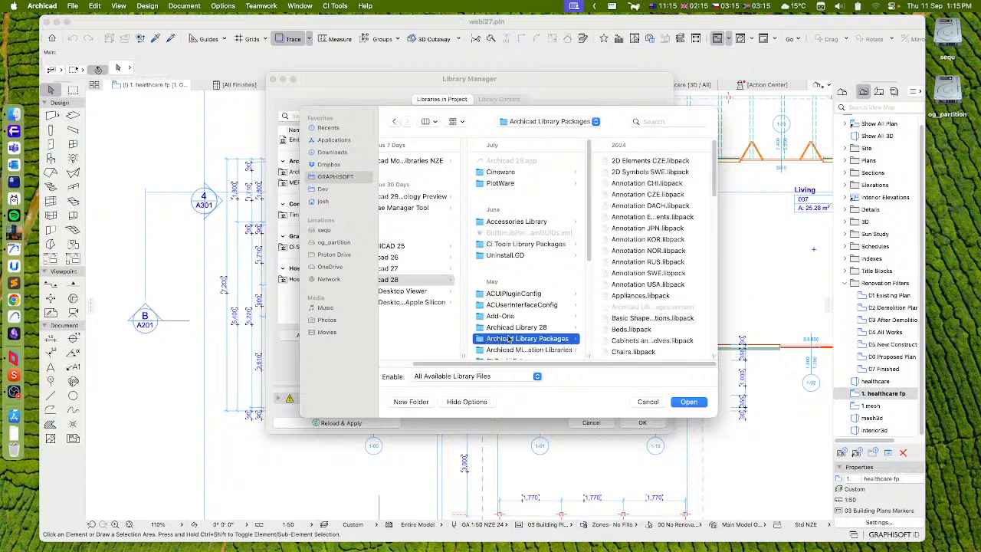
{"action": "left_click", "coordinate": [645, 164]}
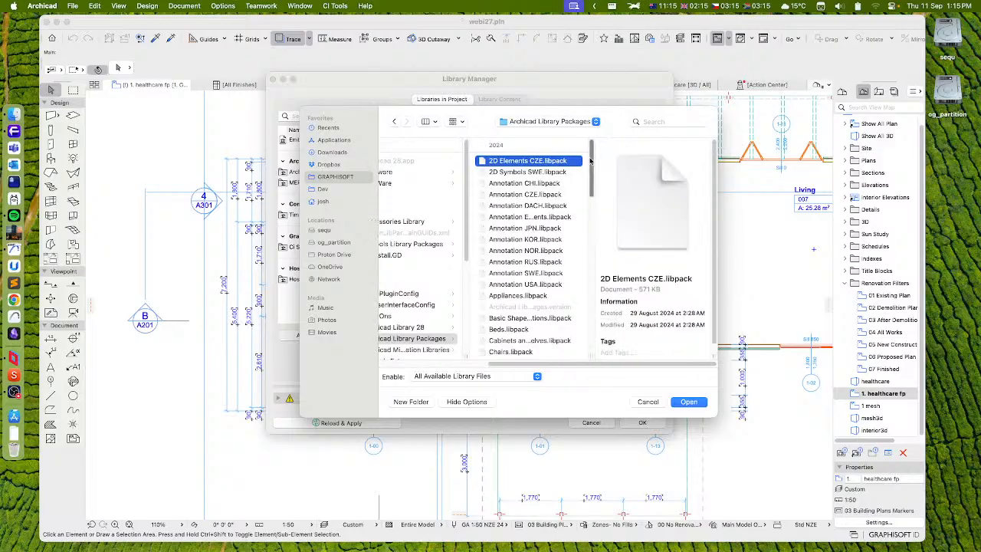
{"action": "scroll", "coordinate": [529, 307], "scroll_direction": "down", "scroll_amount": 15}
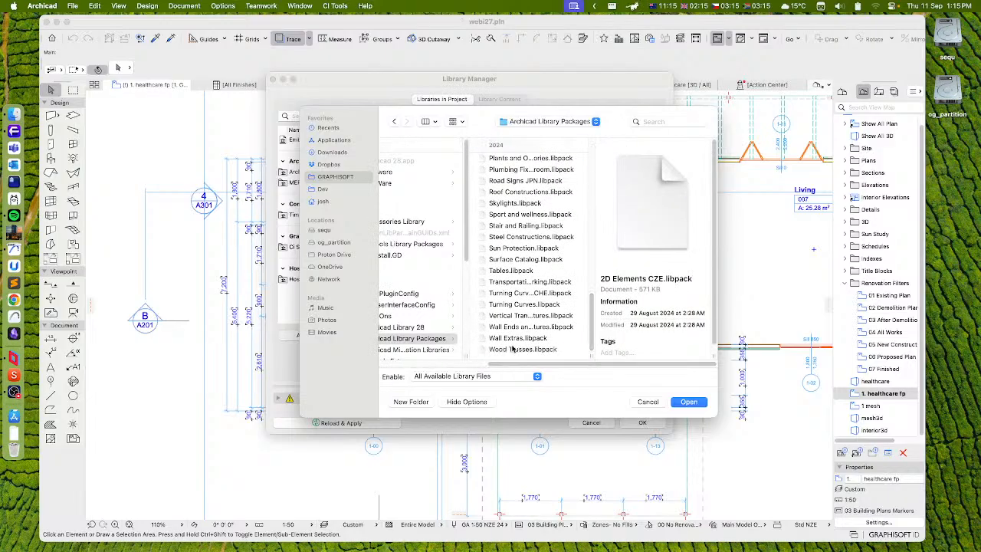
{"action": "left_click", "coordinate": [523, 351], "text": "shift"}
{"action": "left_click", "coordinate": [693, 403]}
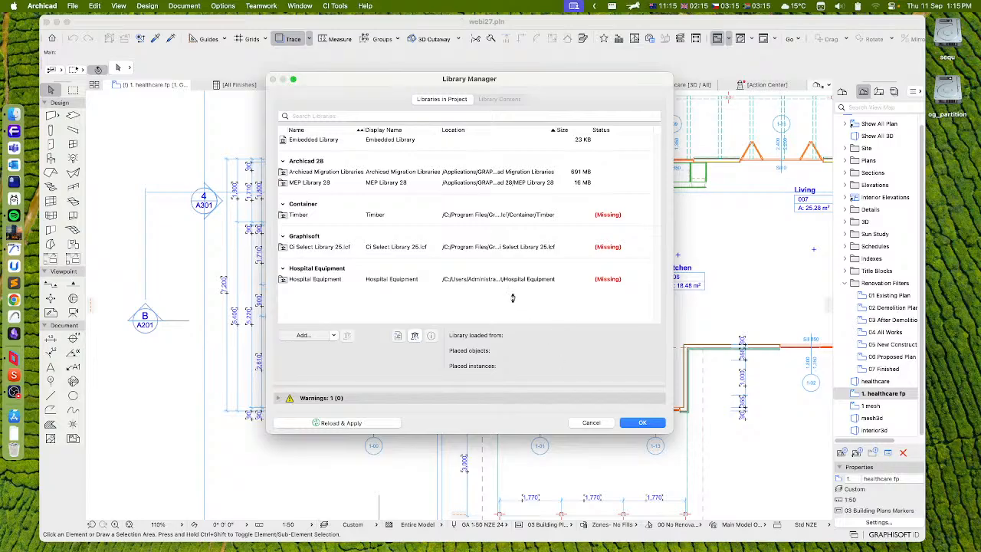
{"action": "left_click", "coordinate": [643, 423]}
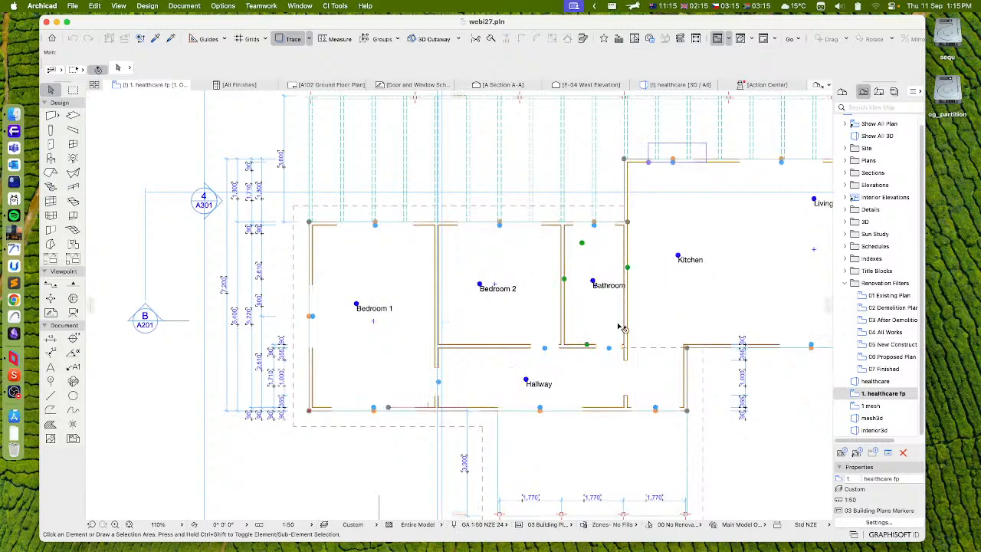
Examine the healthcare floor plan for how doors, windows, zones, stairs and bathroom objects display with the library packages loaded
{"action": "scroll", "coordinate": [659, 307], "scroll_direction": "right", "scroll_amount": 5}
{"action": "scroll", "coordinate": [659, 307], "scroll_direction": "up", "scroll_amount": 2}
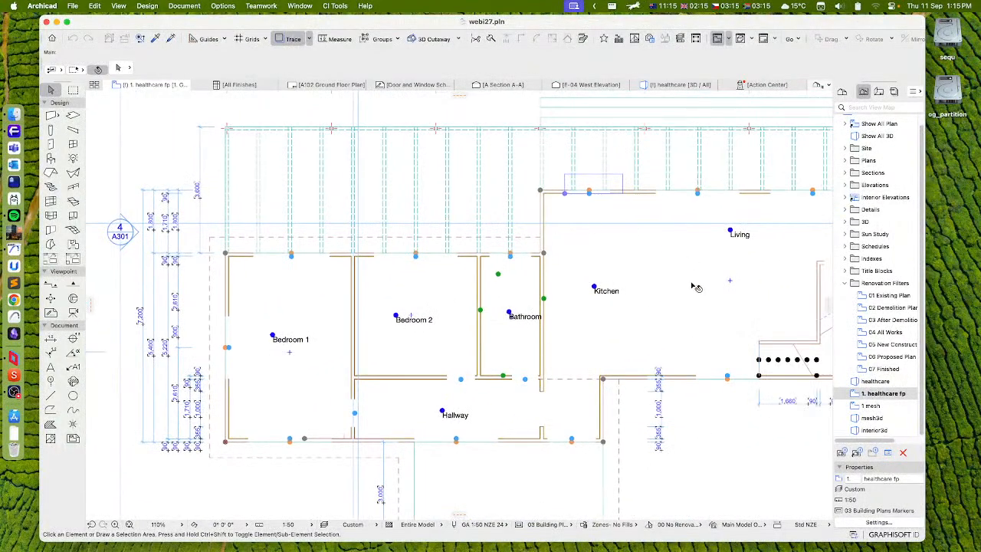
{"action": "left_click", "coordinate": [52, 90]}
{"action": "scroll", "coordinate": [549, 347], "scroll_direction": "right", "scroll_amount": 6}
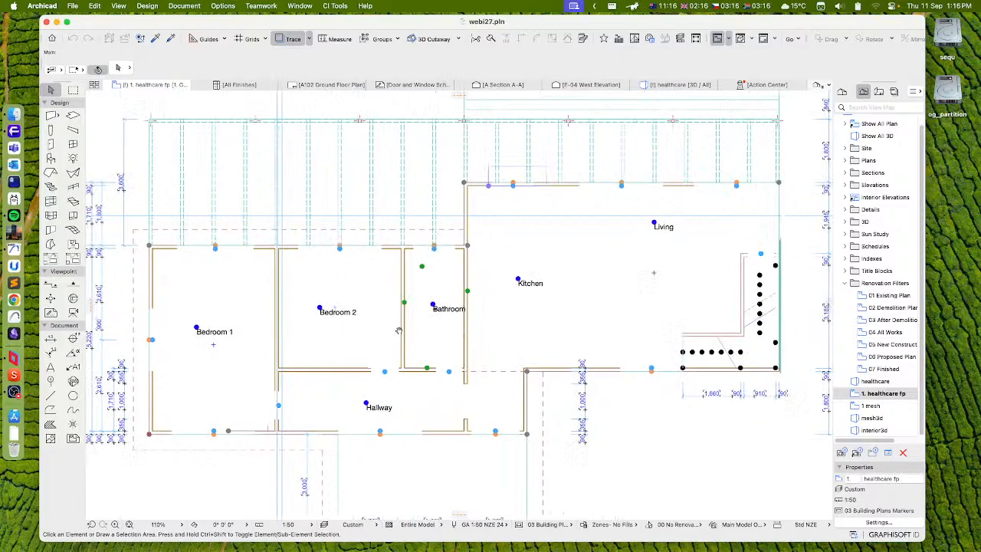
{"action": "scroll", "coordinate": [489, 382], "scroll_direction": "left", "scroll_amount": 2}
{"action": "scroll", "coordinate": [489, 382], "scroll_direction": "up", "scroll_amount": 1}
{"action": "middle_click_drag", "start_coordinate": [489, 382], "coordinate": [567, 425]}
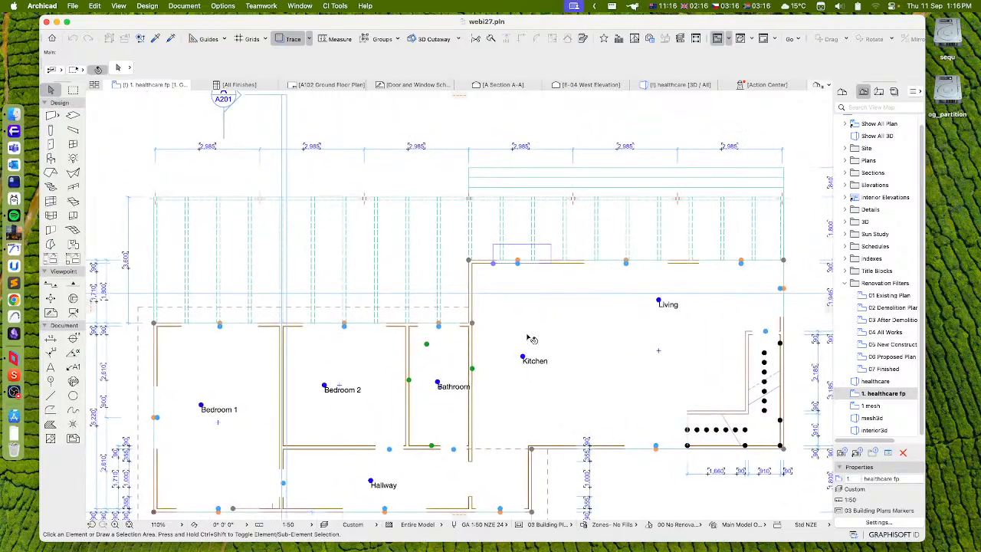
{"action": "scroll", "coordinate": [546, 275], "scroll_direction": "up", "scroll_amount": 4}
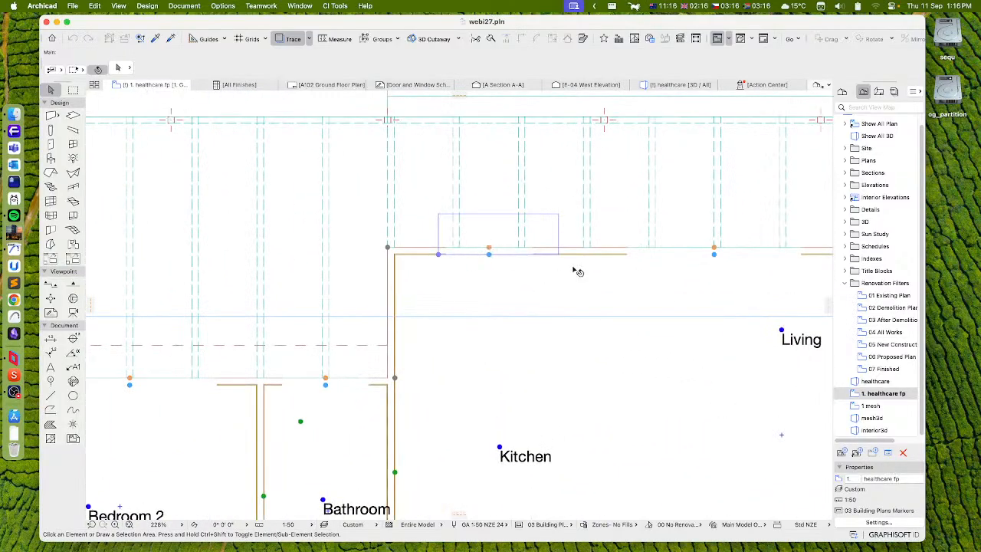
{"action": "scroll", "coordinate": [609, 353], "scroll_direction": "down", "scroll_amount": 4}
{"action": "middle_click_drag", "start_coordinate": [574, 425], "coordinate": [512, 152]}
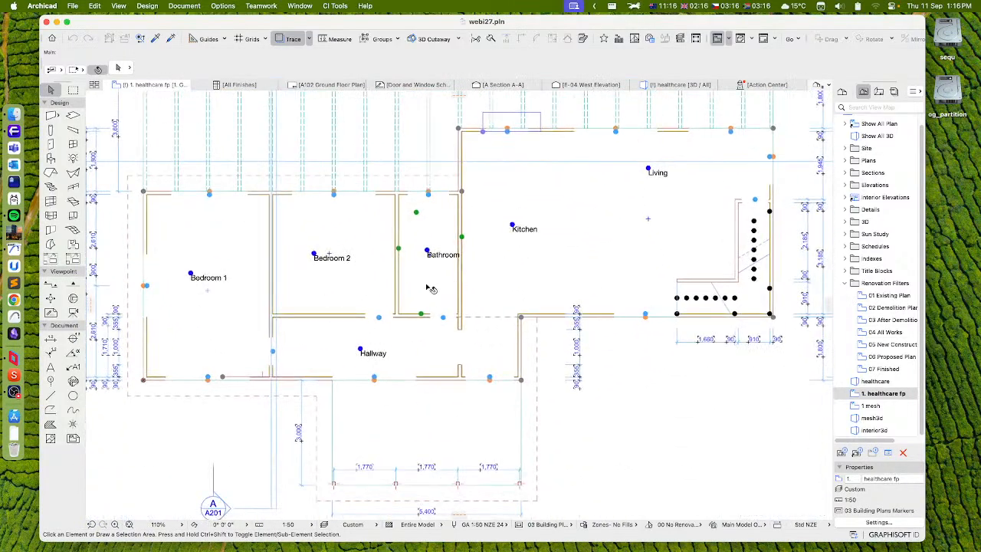
{"action": "middle_click_drag", "start_coordinate": [490, 333], "coordinate": [563, 348]}
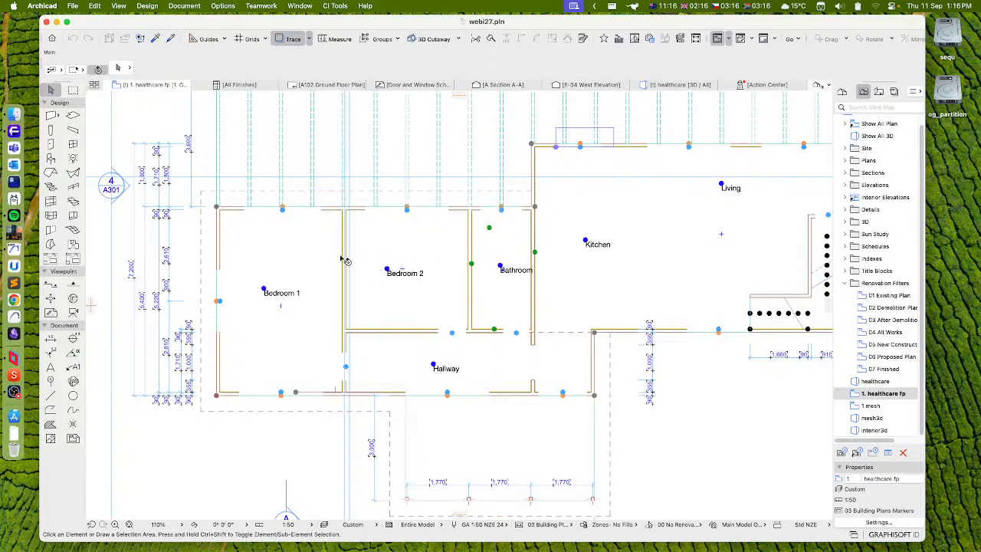
Browse the loaded libraries in the object defaults down to the Blender in Object Library's Basic Library Appliances folder, and leave the defaults unchanged
{"action": "double_click", "coordinate": [50, 159]}
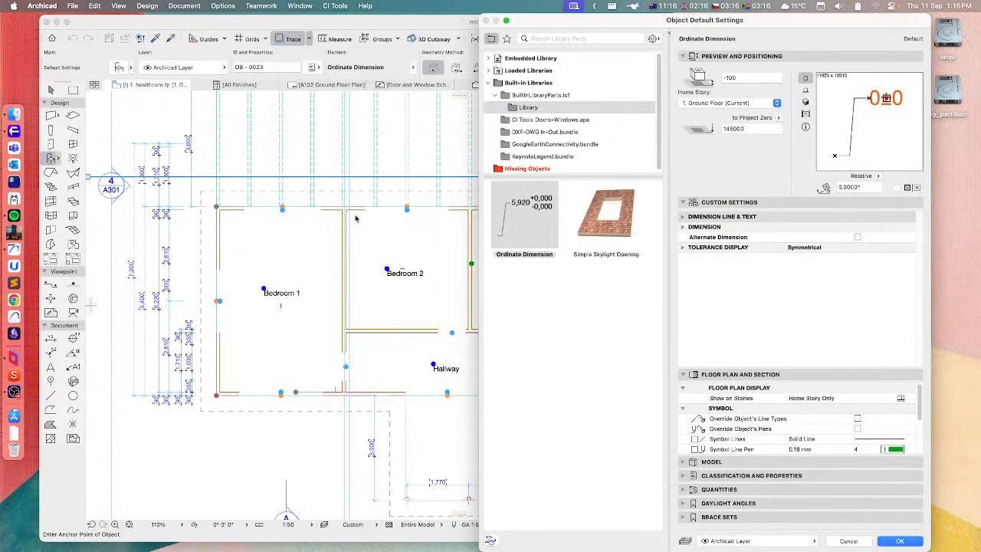
{"action": "left_click", "coordinate": [489, 71]}
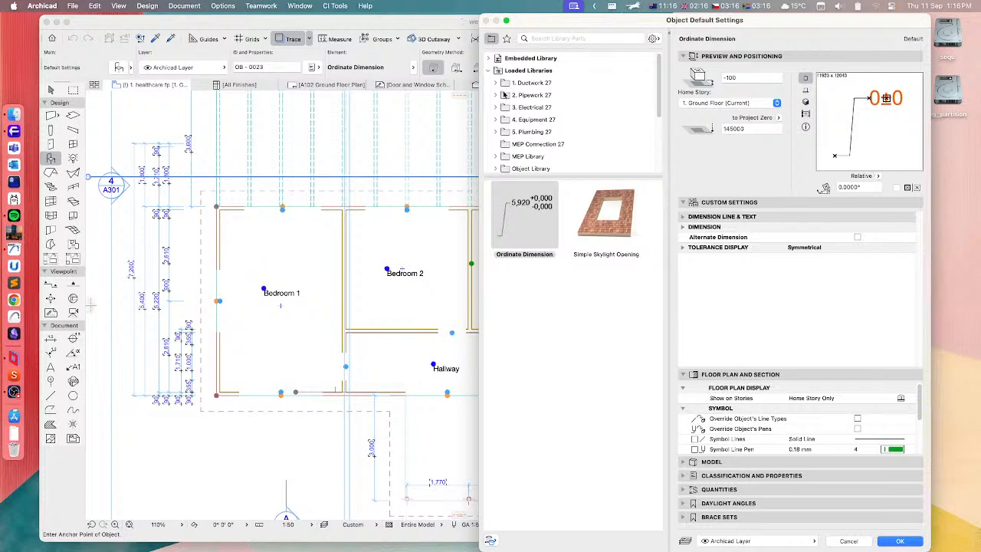
{"action": "left_click_drag", "start_coordinate": [569, 176], "coordinate": [567, 293]}
{"action": "left_click", "coordinate": [496, 169]}
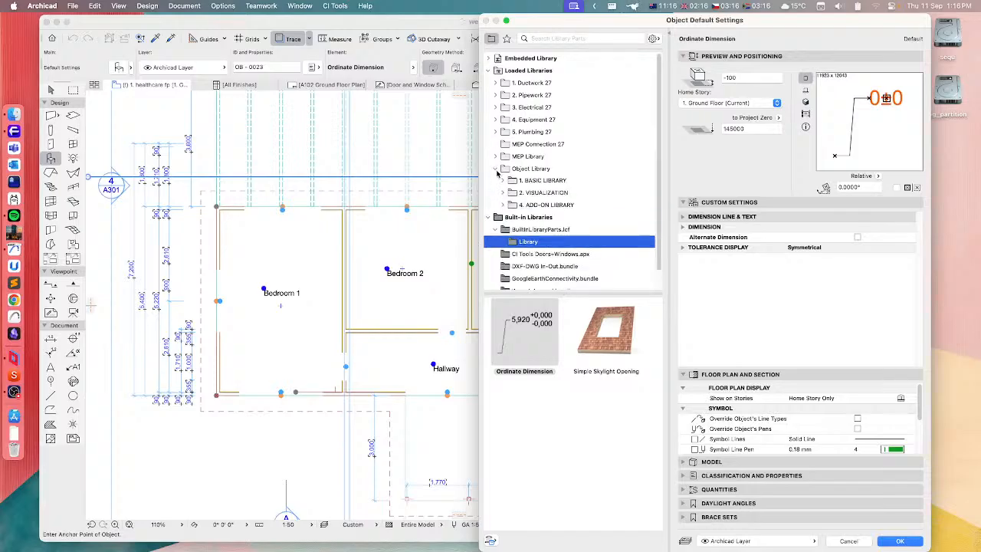
{"action": "left_click", "coordinate": [503, 181]}
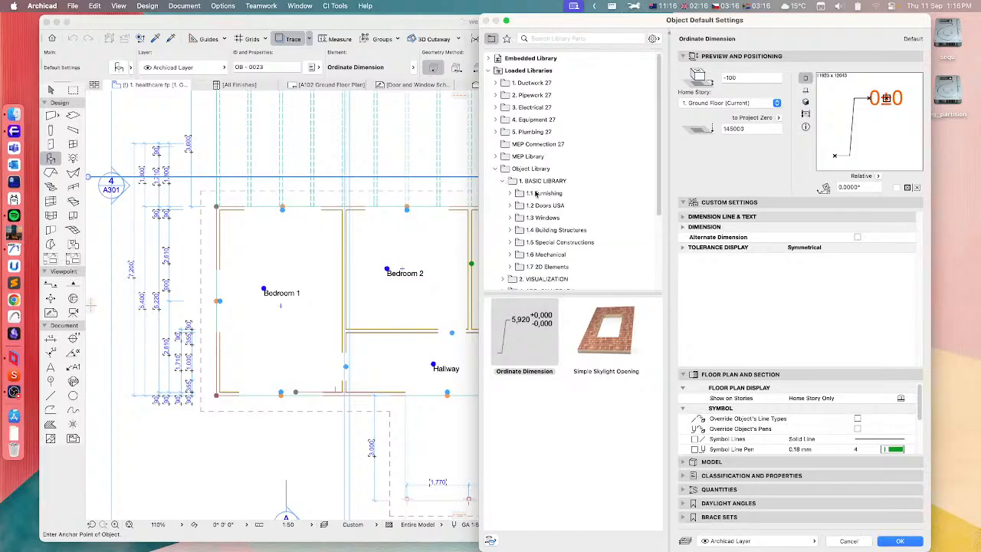
{"action": "left_click", "coordinate": [535, 194]}
{"action": "double_click", "coordinate": [525, 331]}
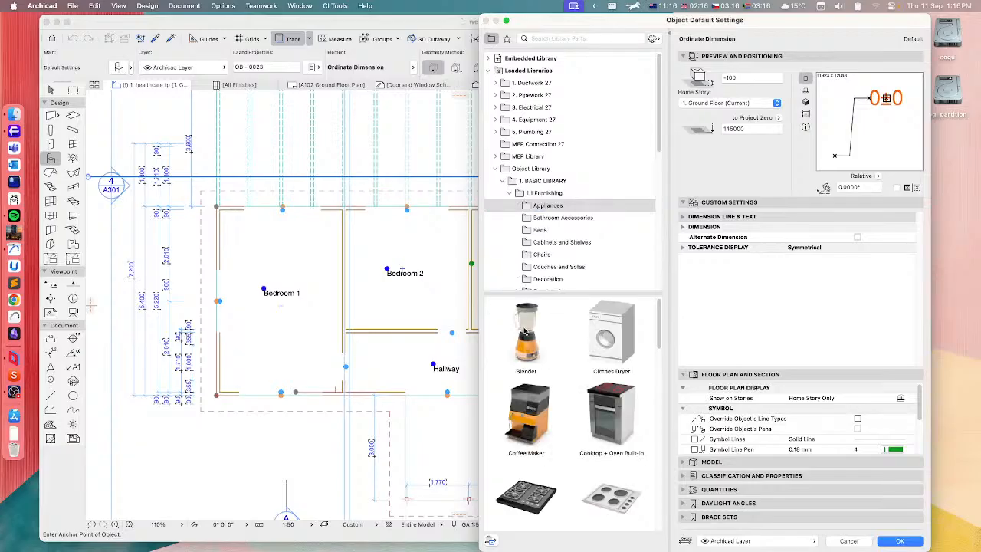
{"action": "left_click", "coordinate": [521, 344]}
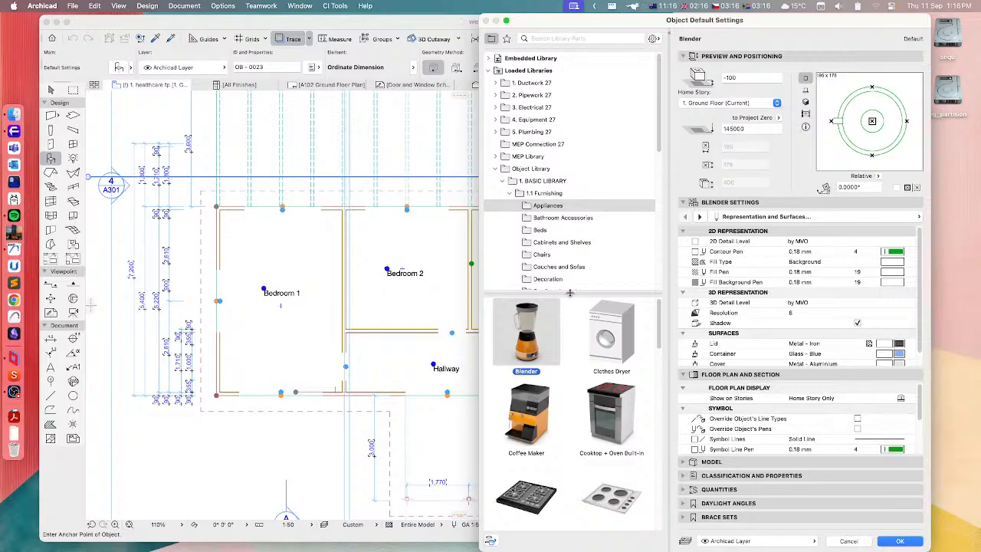
{"action": "left_click", "coordinate": [847, 541]}
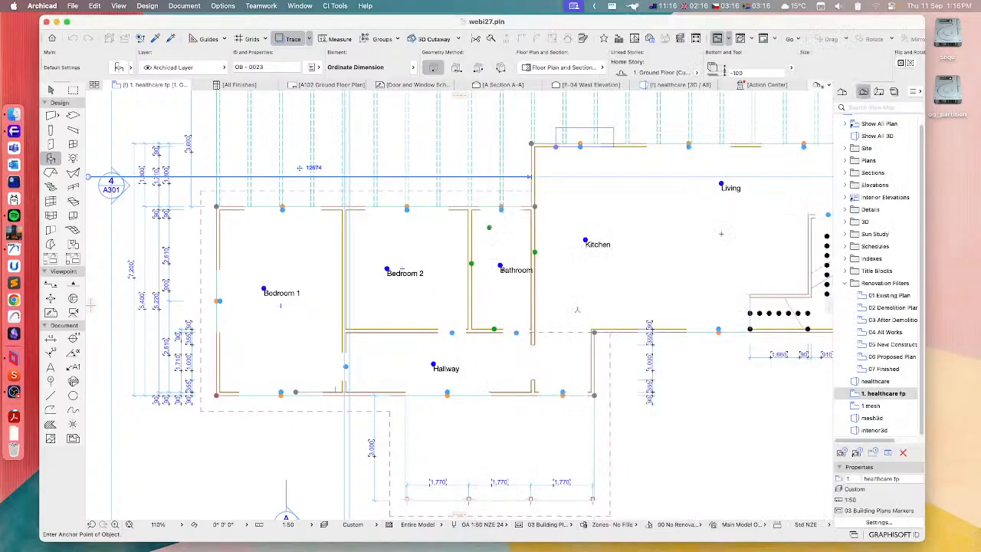
Run the Migrate Library Parts command from CI Tools Launchpad on the project
{"action": "left_click", "coordinate": [335, 6]}
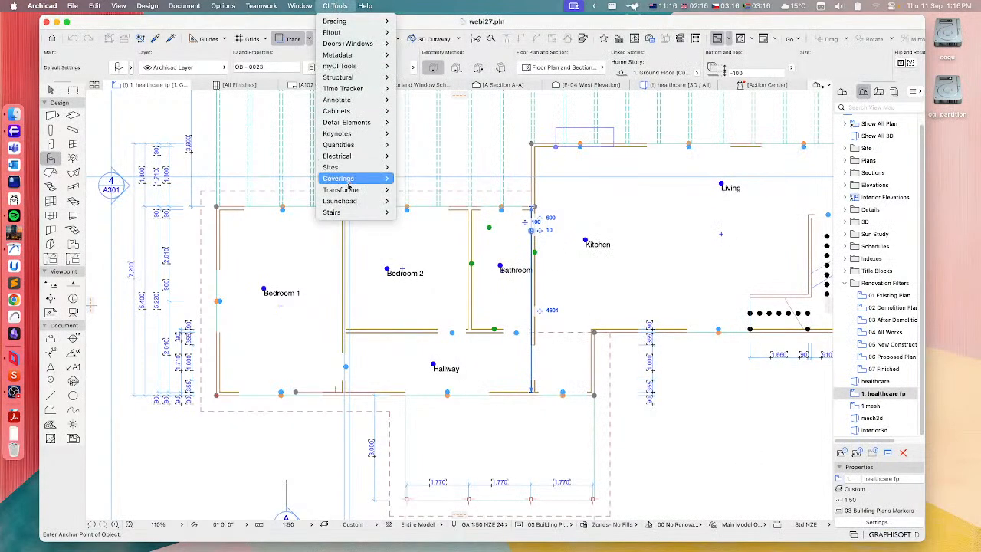
{"action": "mouse_move", "coordinate": [354, 201]}
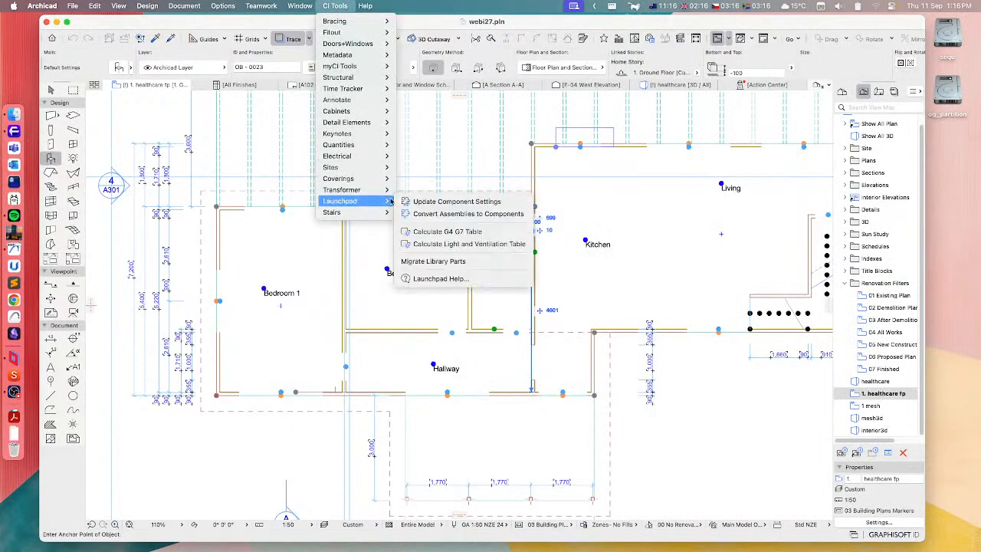
{"action": "left_click", "coordinate": [450, 262]}
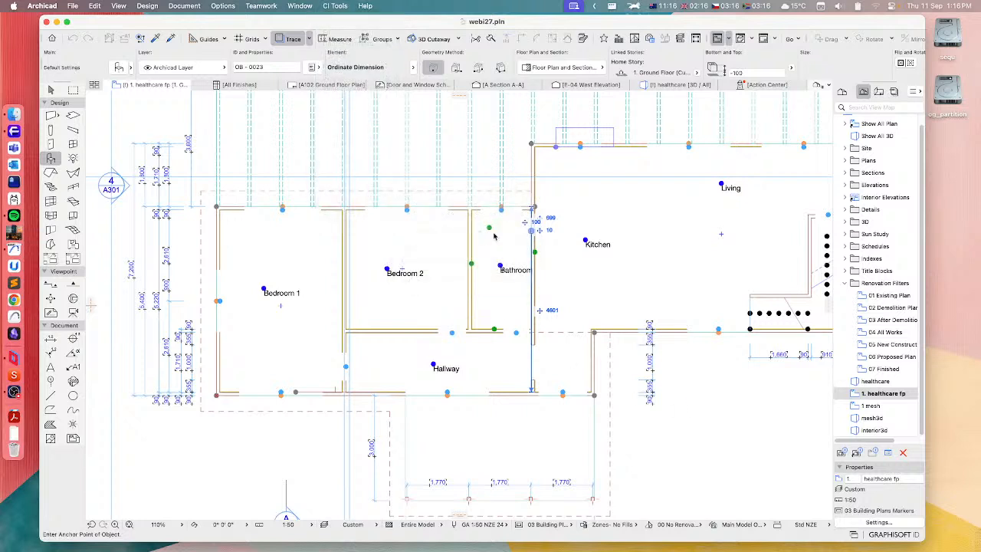
Add the Archicad Library 28 folder back to the project's libraries alongside the library packages and apply the change
{"action": "left_click", "coordinate": [73, 5]}
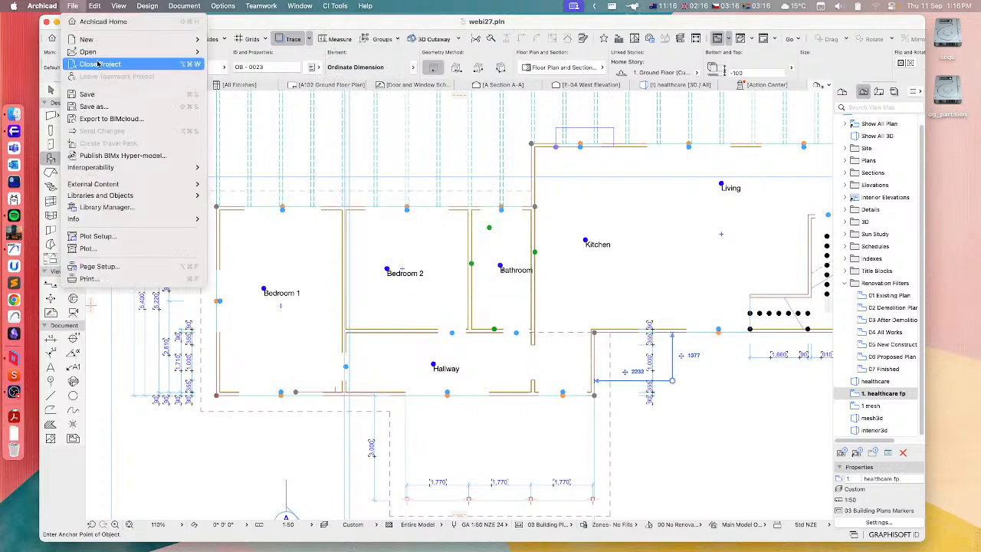
{"action": "left_click", "coordinate": [121, 212]}
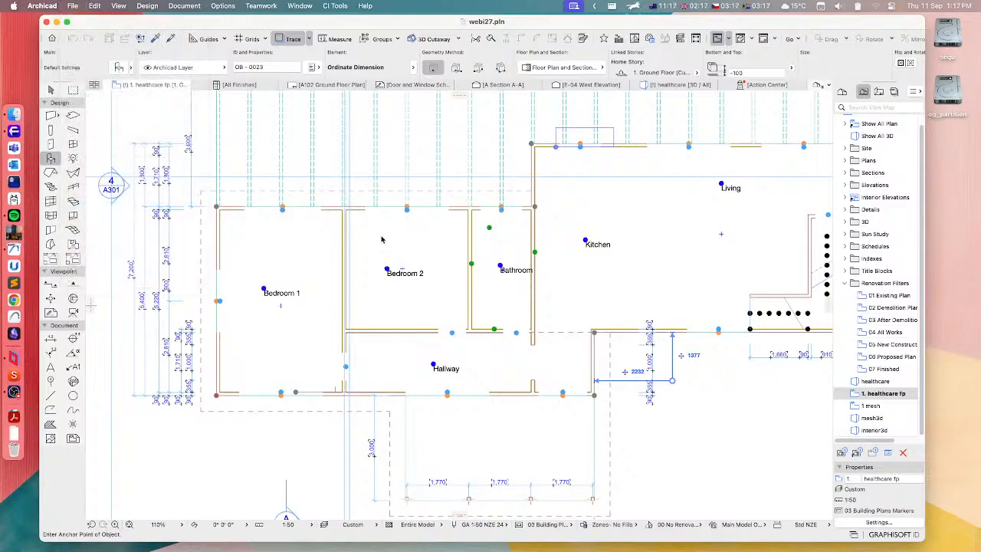
{"action": "left_click", "coordinate": [282, 203]}
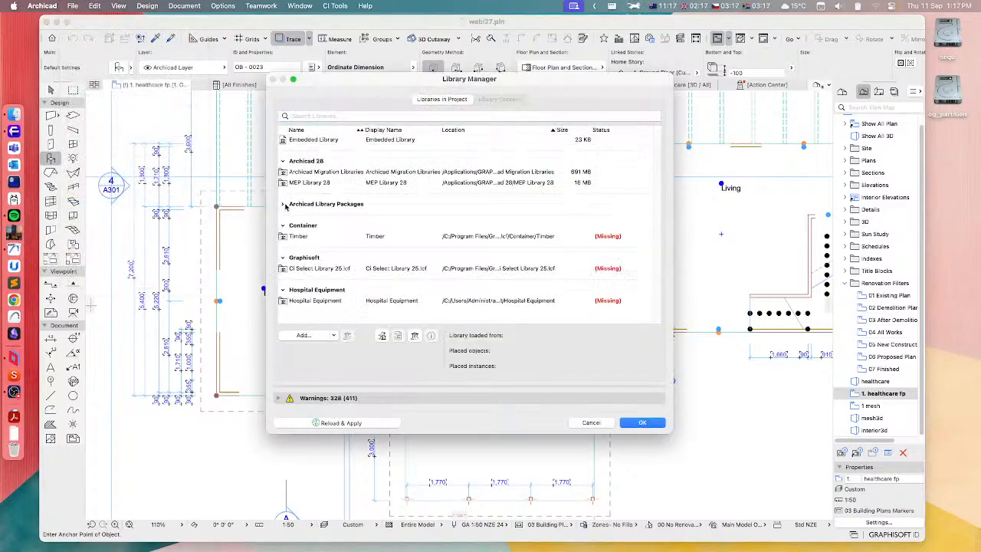
{"action": "left_click", "coordinate": [306, 335]}
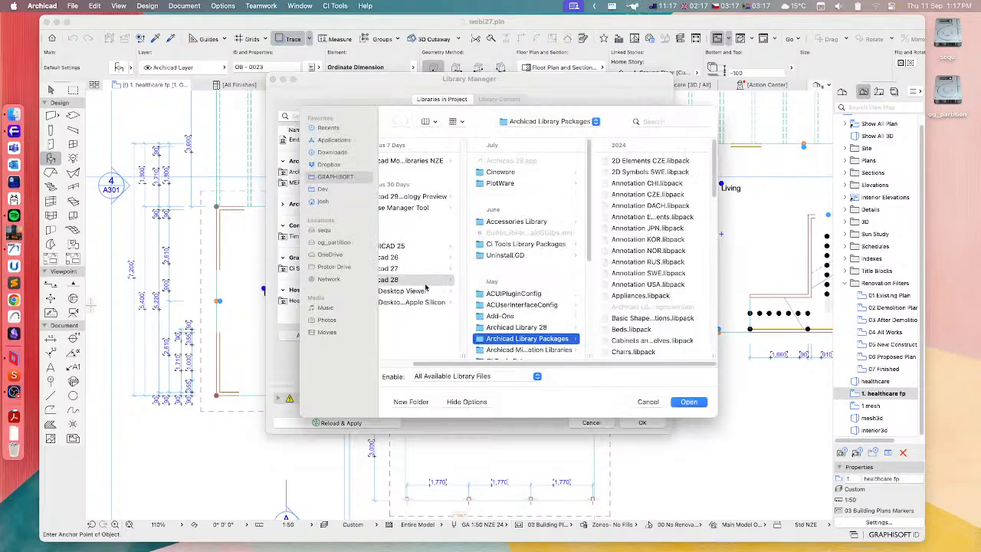
{"action": "left_click", "coordinate": [521, 328]}
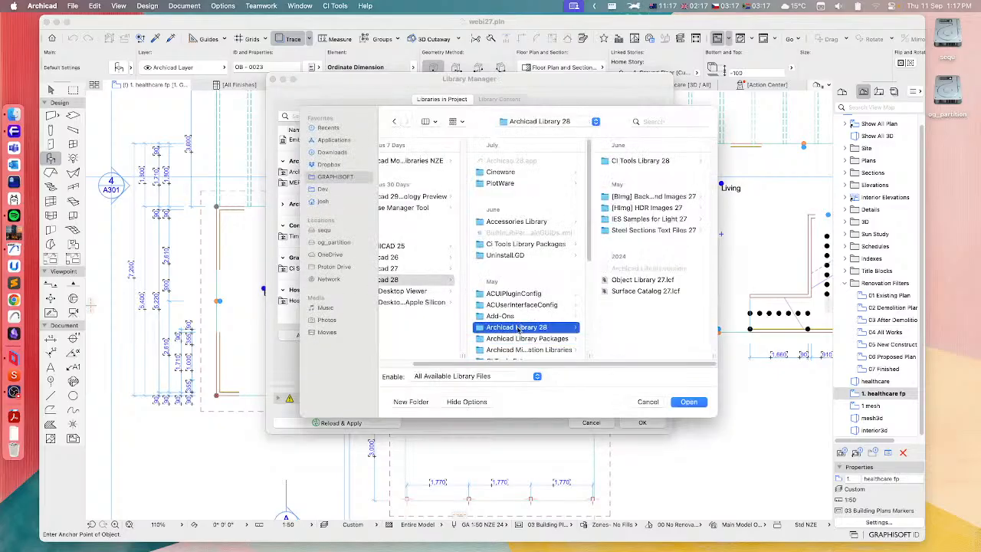
{"action": "left_click", "coordinate": [693, 403]}
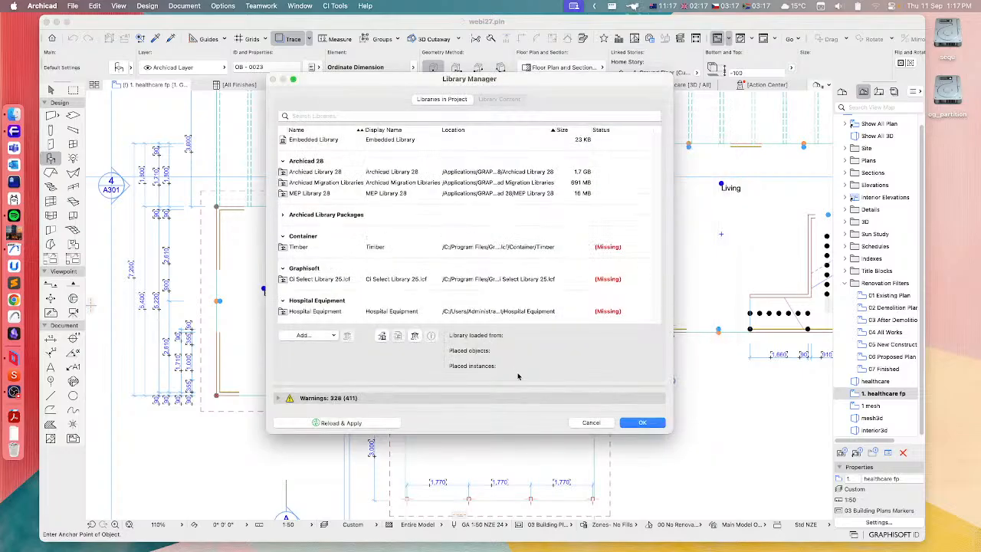
{"action": "left_click", "coordinate": [644, 423]}
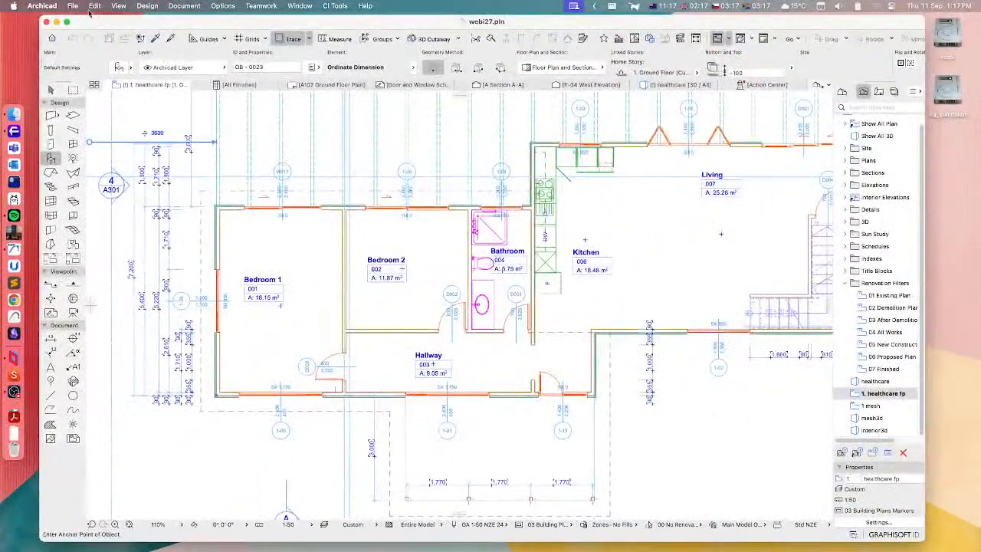
Review the warning categories in the project's library management, leaving the loaded libraries as they are
{"action": "left_click", "coordinate": [73, 6]}
{"action": "left_click", "coordinate": [108, 207]}
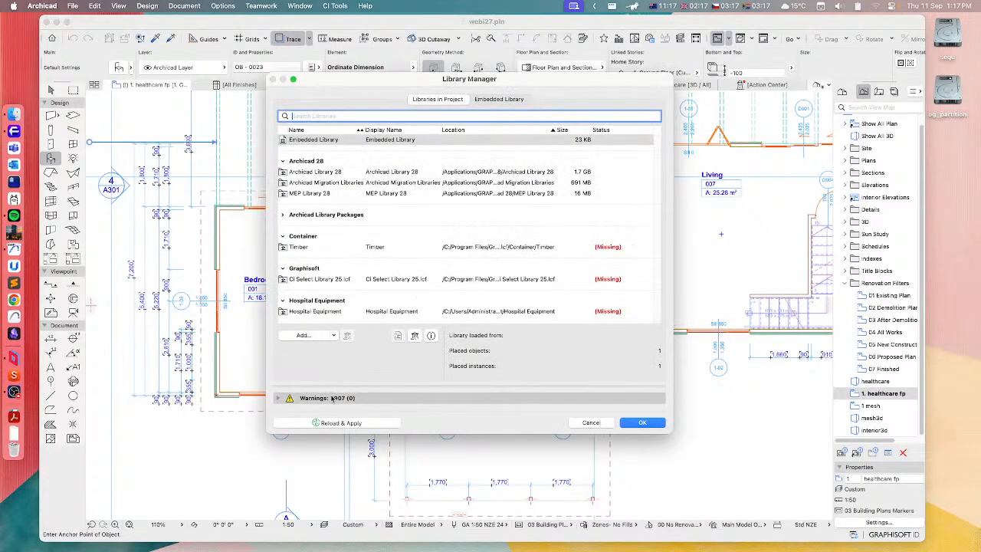
{"action": "left_click", "coordinate": [278, 397]}
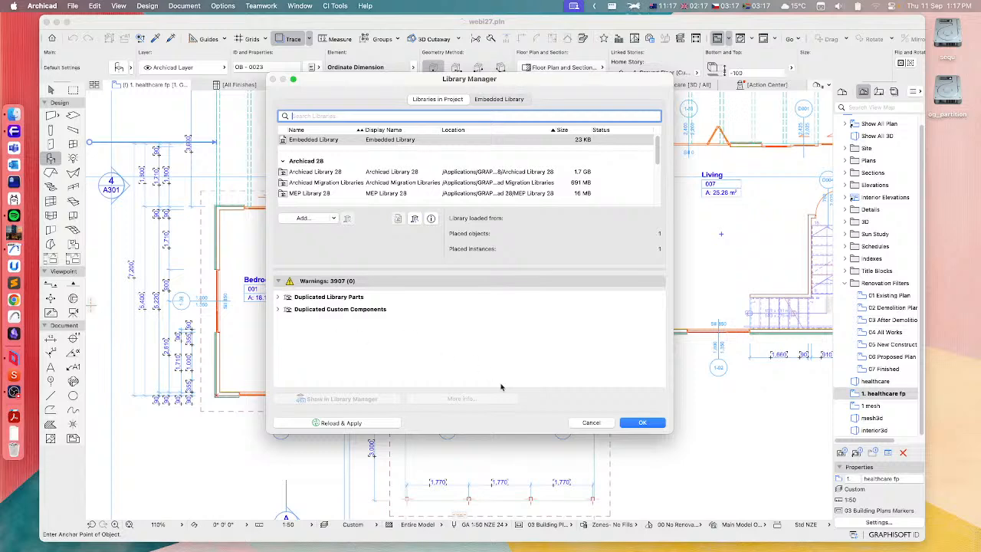
{"action": "left_click", "coordinate": [592, 422]}
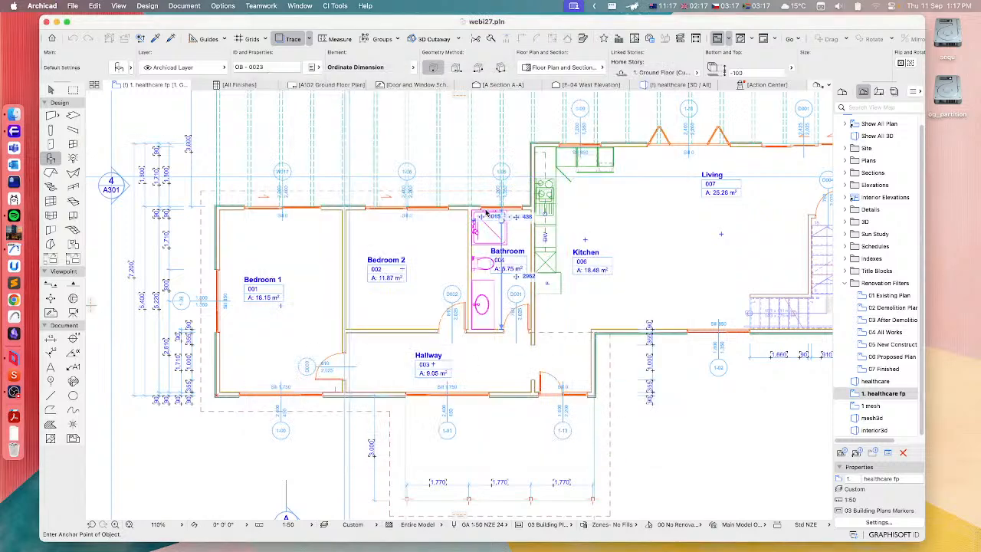
Run Migrate Library Parts from CI Tools Launchpad on all library parts in the project
{"action": "scroll", "coordinate": [411, 214], "scroll_direction": "up", "scroll_amount": 2}
{"action": "left_click", "coordinate": [335, 5]}
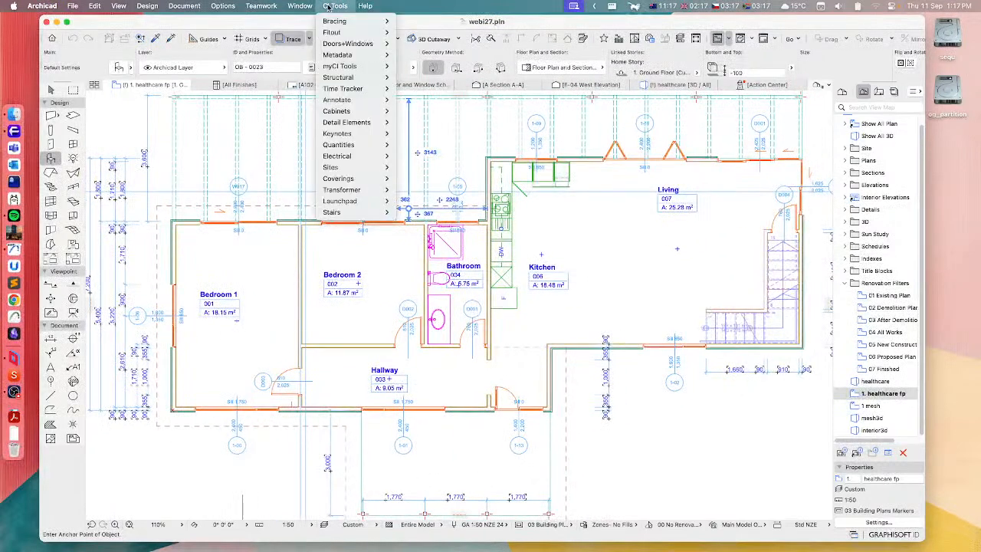
{"action": "mouse_move", "coordinate": [352, 202]}
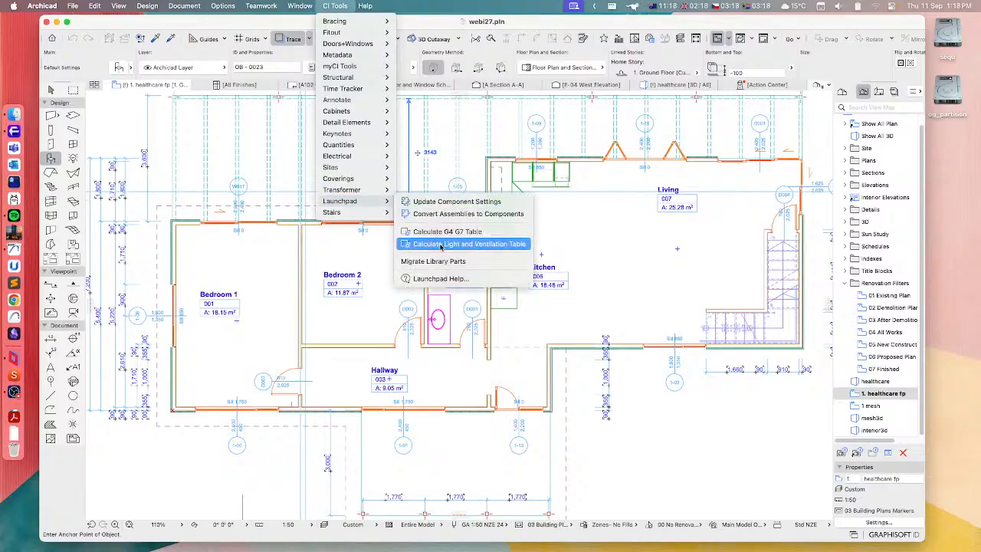
{"action": "left_click", "coordinate": [420, 262]}
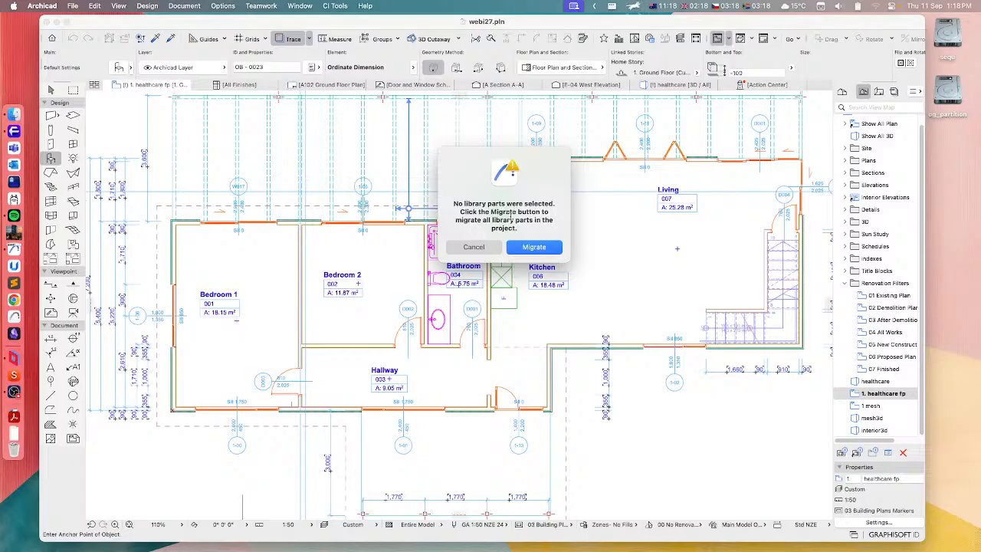
{"action": "left_click", "coordinate": [531, 245]}
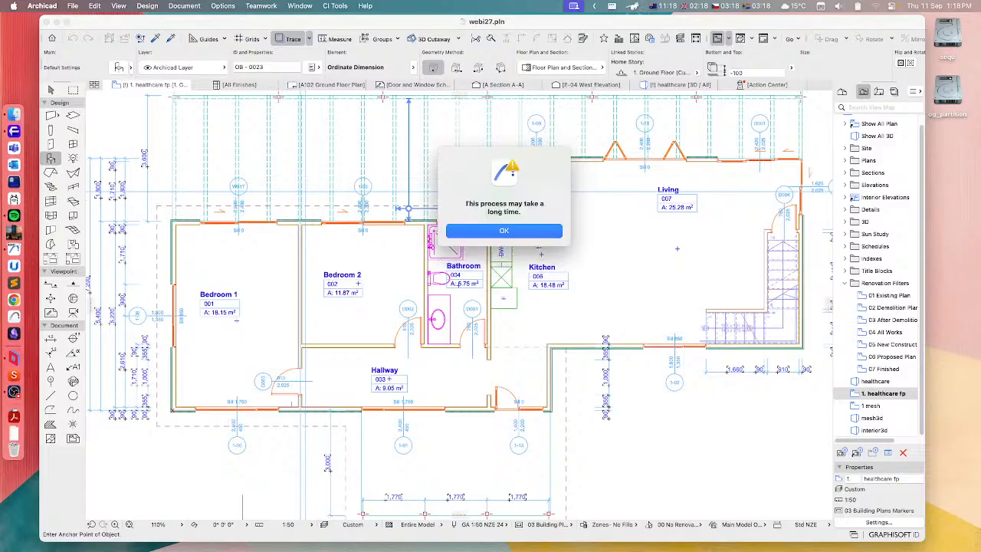
{"action": "left_click", "coordinate": [515, 231]}
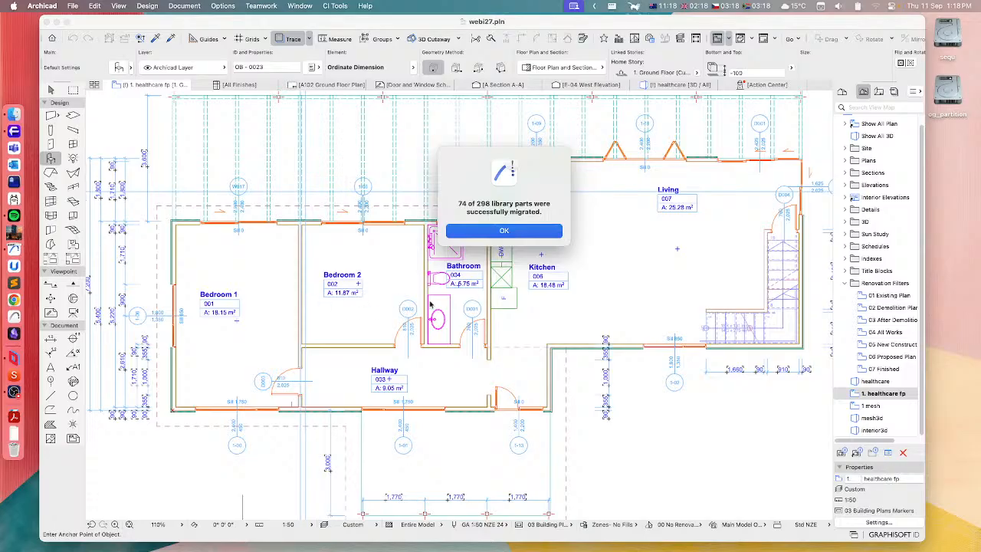
{"action": "left_click", "coordinate": [529, 233]}
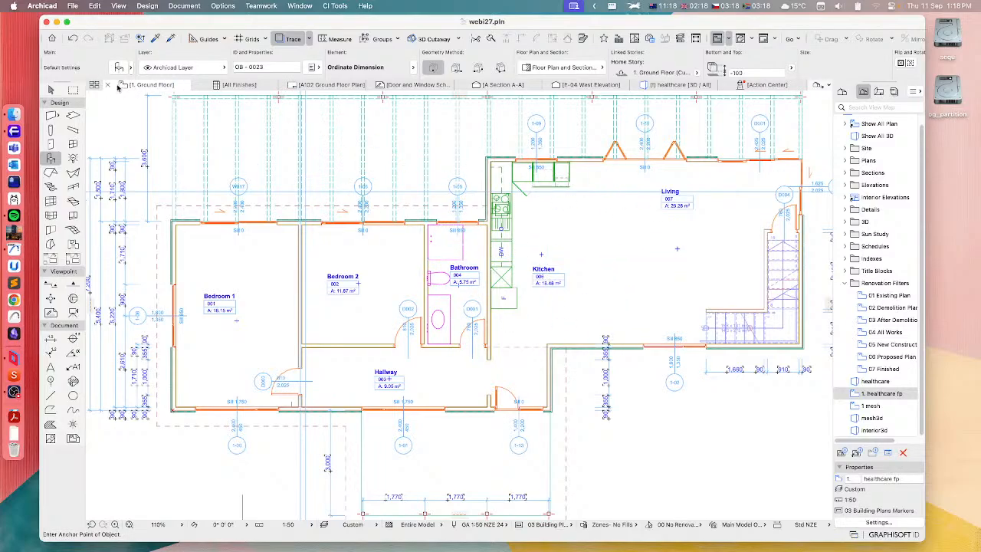
Remove Archicad Library 28 and Archicad Migration Libraries from the project's loaded libraries
{"action": "left_click", "coordinate": [72, 6]}
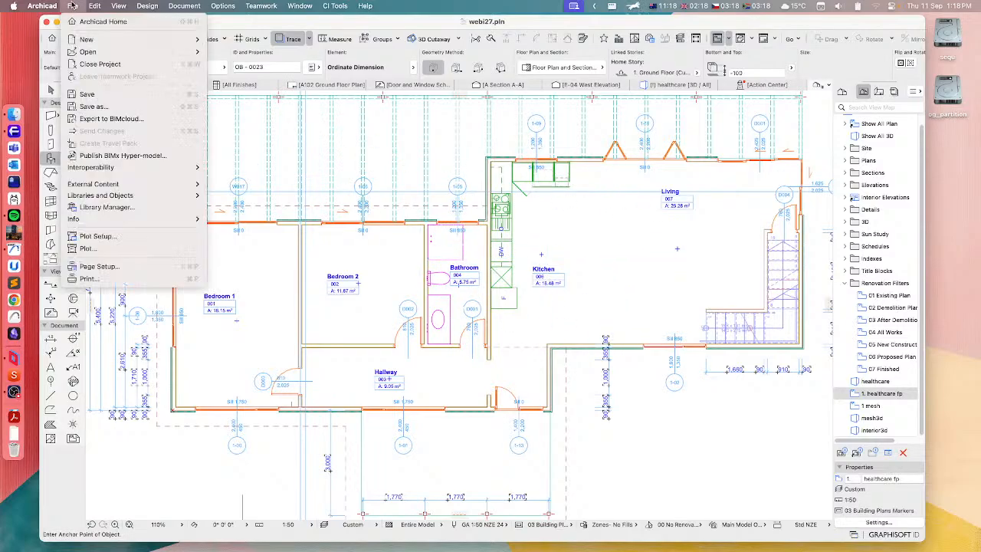
{"action": "left_click", "coordinate": [107, 208]}
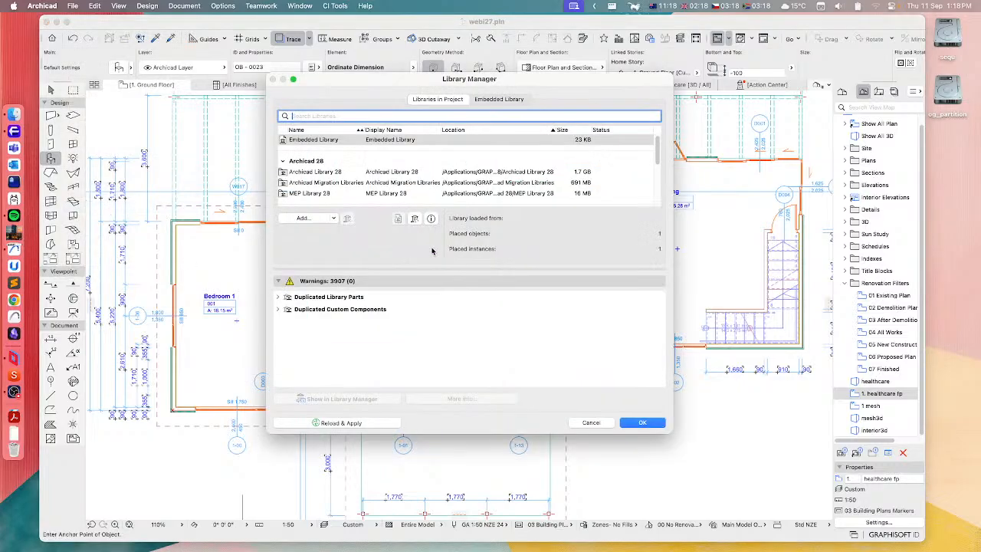
{"action": "left_click", "coordinate": [325, 173]}
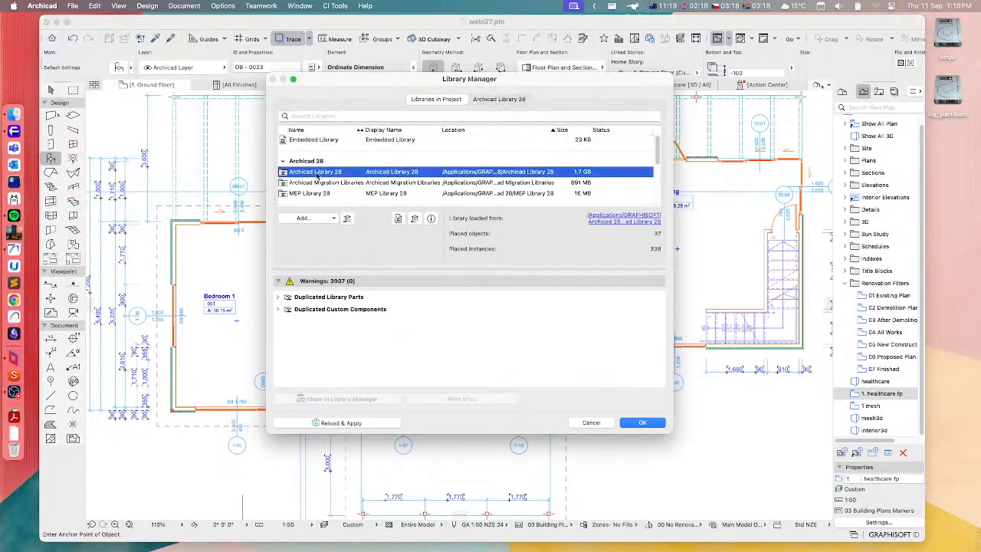
{"action": "left_click", "coordinate": [347, 221]}
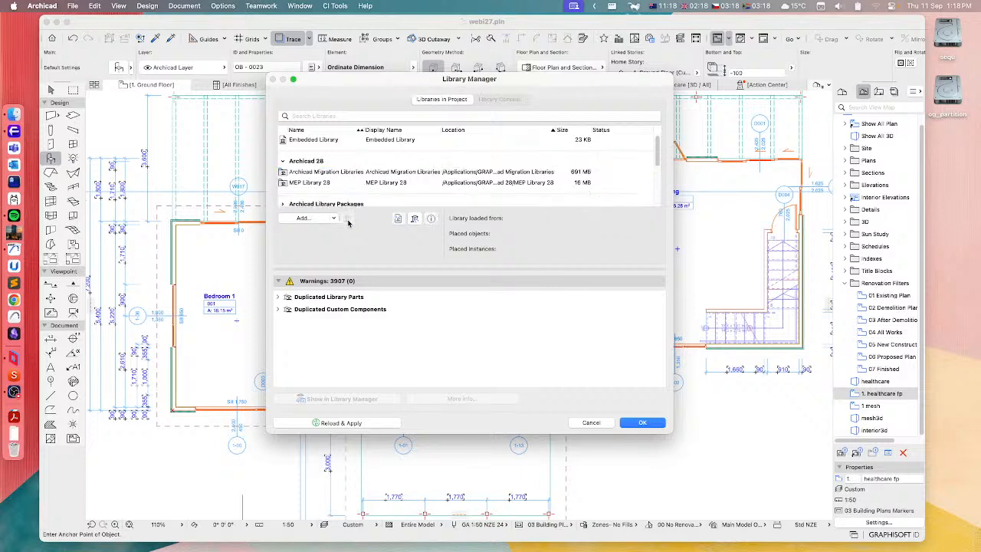
{"action": "left_click", "coordinate": [328, 176]}
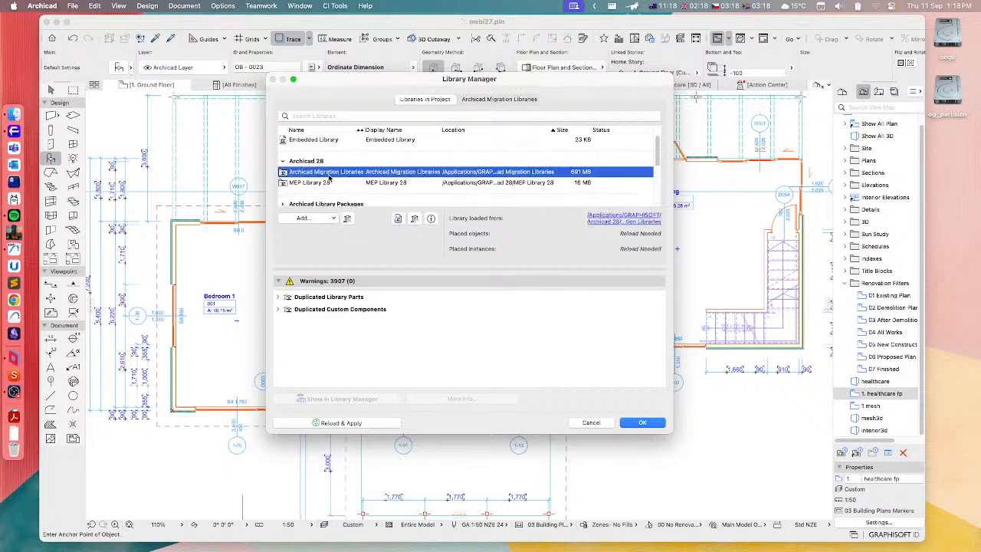
{"action": "left_click", "coordinate": [348, 220]}
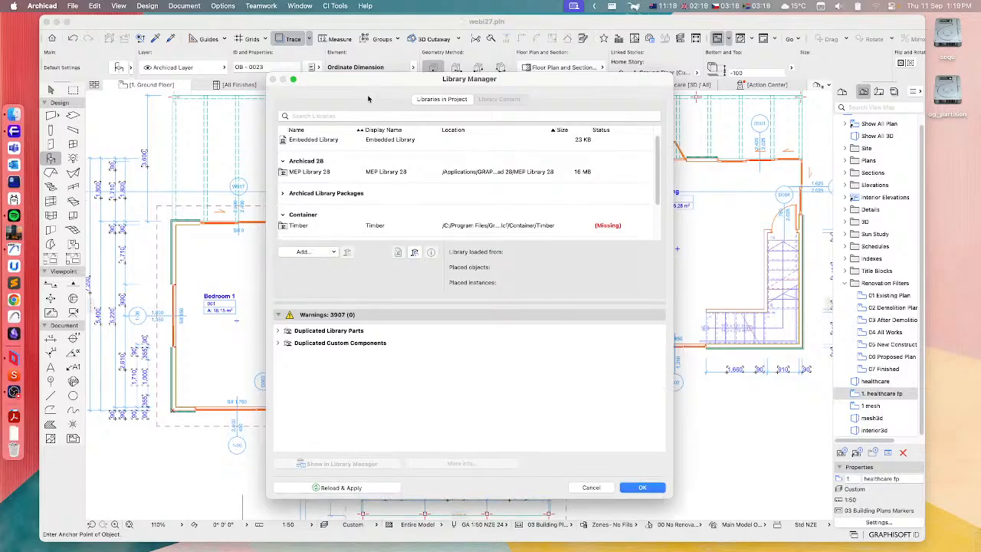
Add all packages from the Ci Tools Library Packages folder, including Fitout, Macros, Bracing and Cabinets, and apply the library changes
{"action": "scroll", "coordinate": [329, 196], "scroll_direction": "down", "scroll_amount": 3}
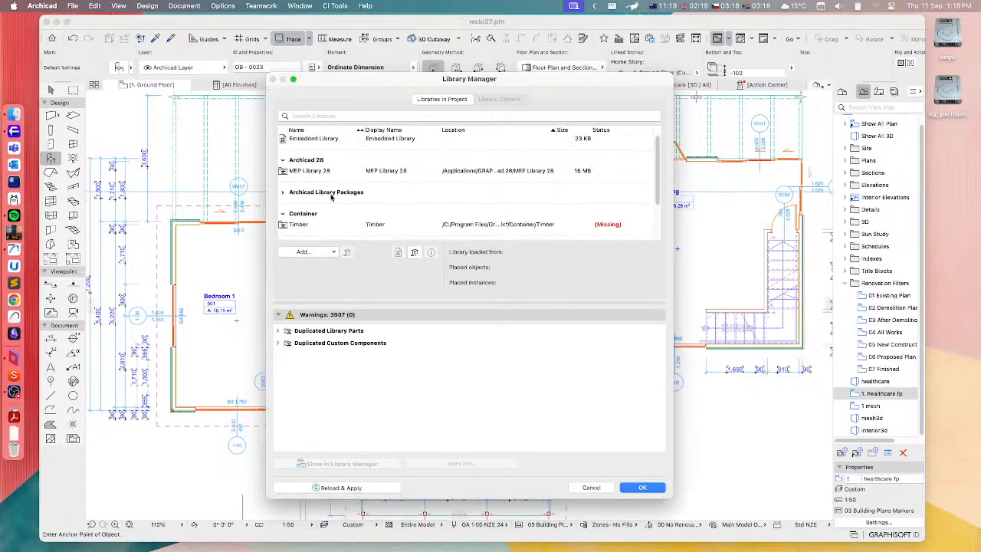
{"action": "scroll", "coordinate": [319, 192], "scroll_direction": "down", "scroll_amount": 1}
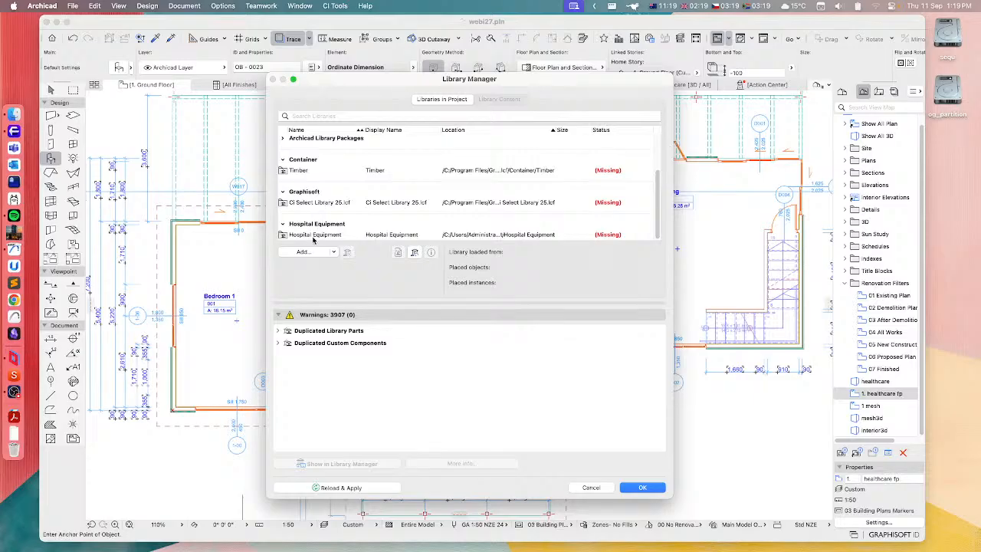
{"action": "left_click", "coordinate": [306, 254]}
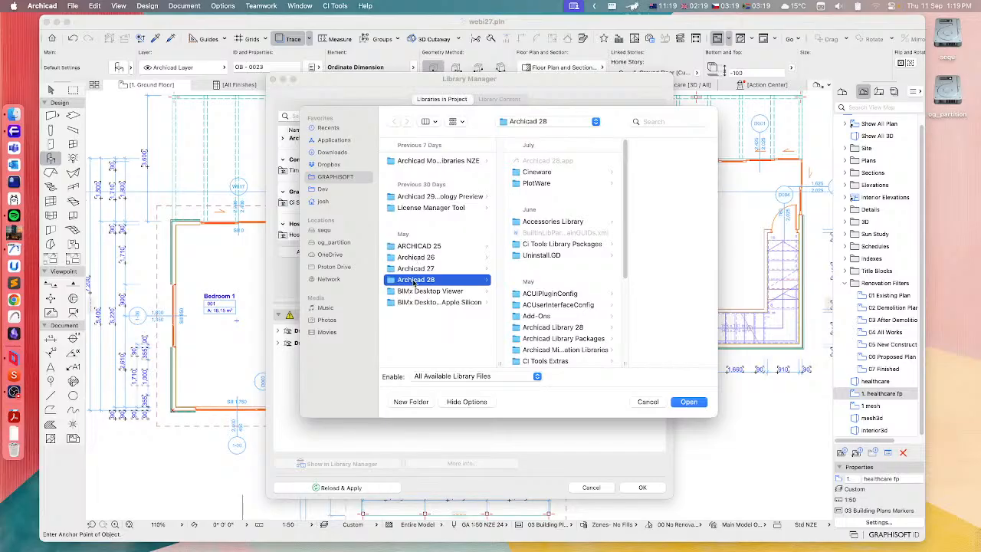
{"action": "left_click", "coordinate": [538, 244]}
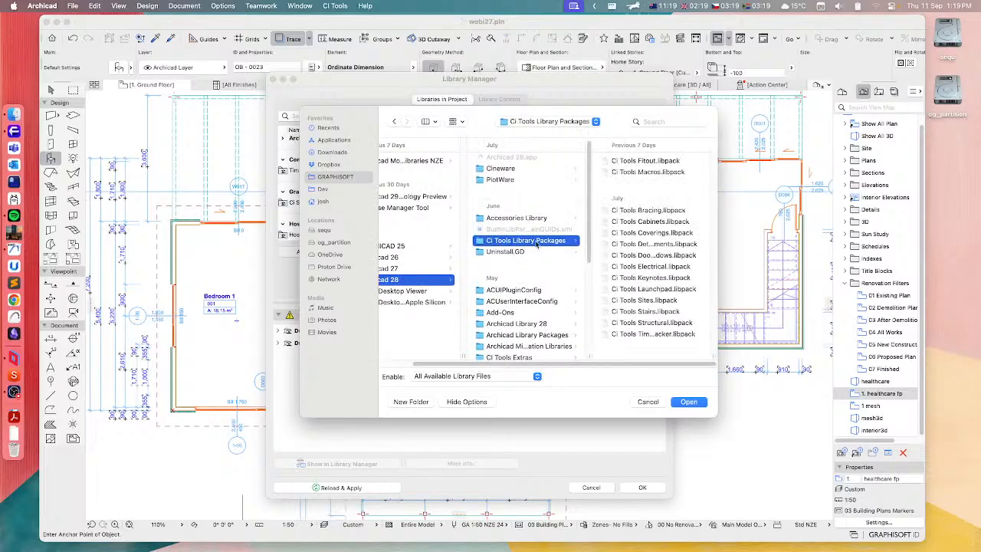
{"action": "key", "text": "super+a"}
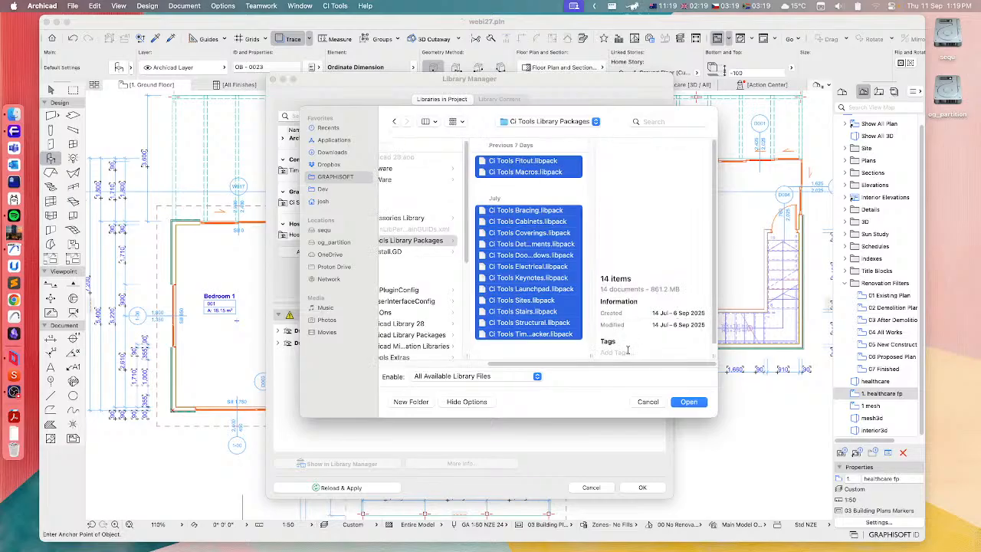
{"action": "left_click", "coordinate": [689, 402]}
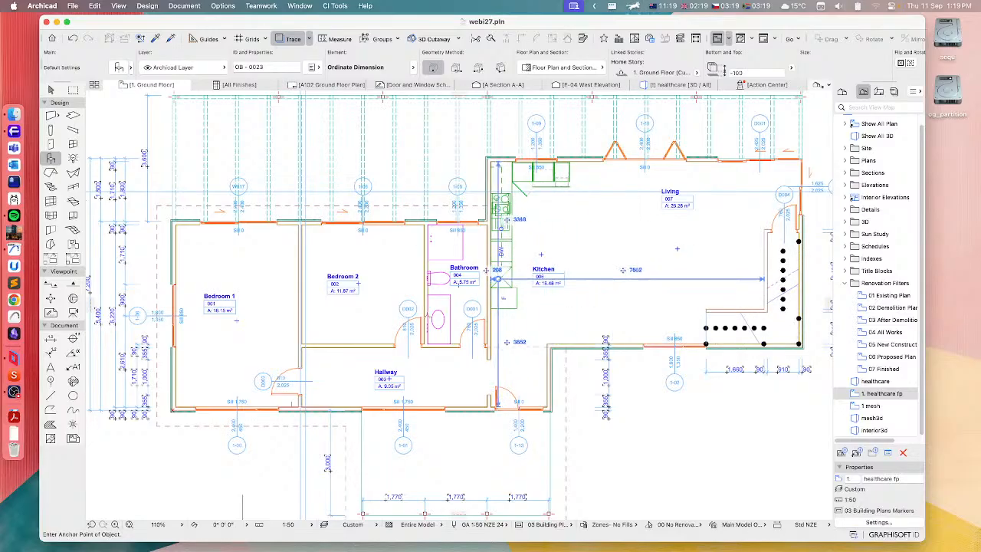
Inspect the Bedroom 1 window and the bathroom WC on the ground floor plan by selecting each in turn
{"action": "left_click", "coordinate": [51, 90]}
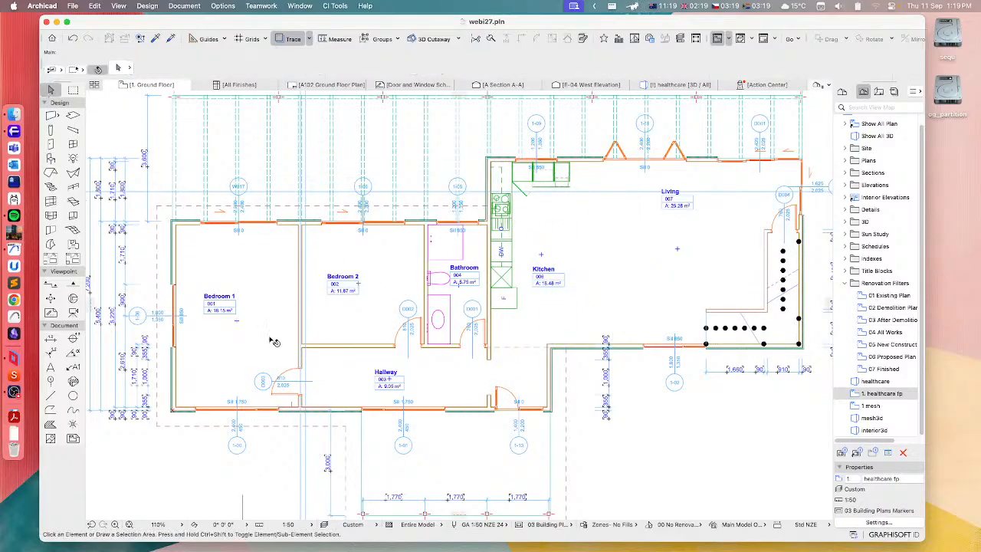
{"action": "left_click", "coordinate": [204, 226]}
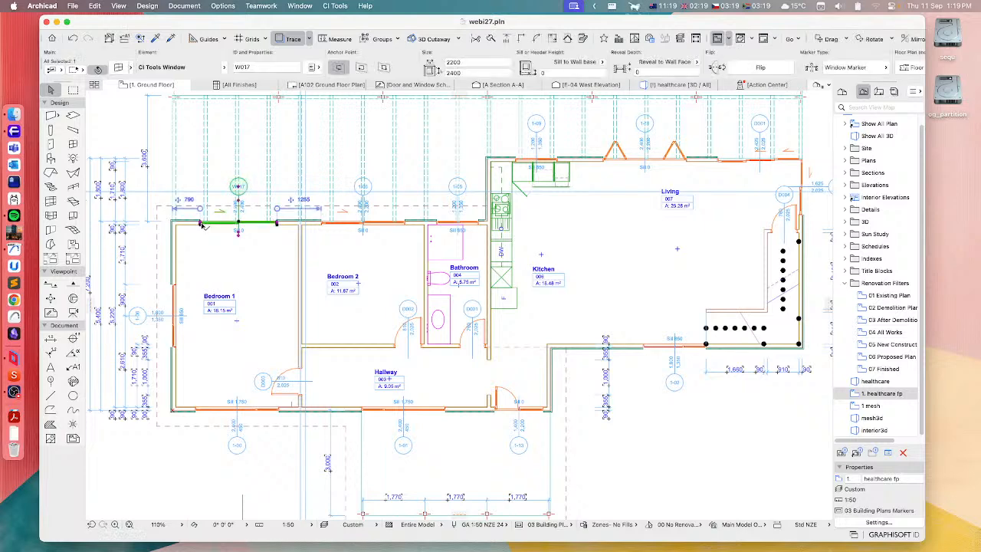
{"action": "left_click", "coordinate": [431, 277]}
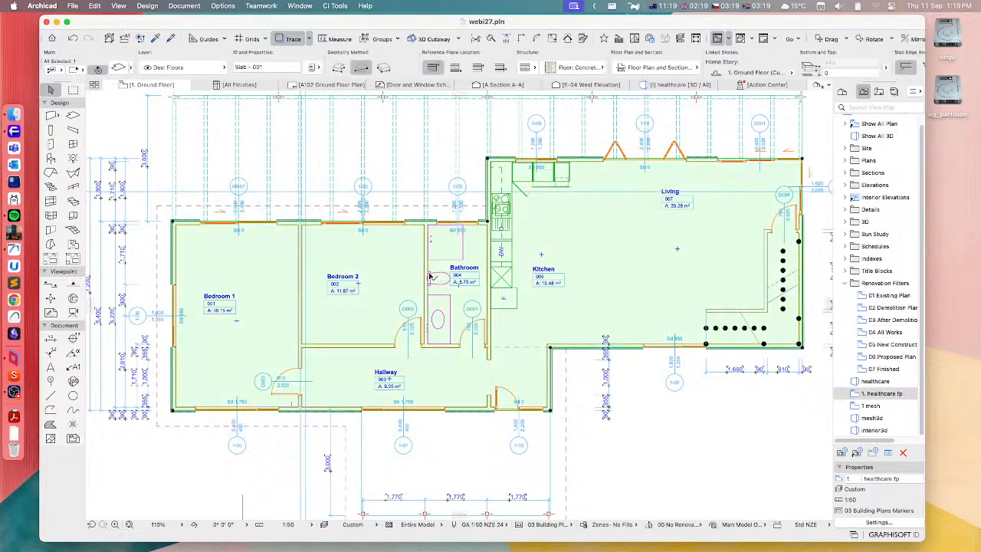
{"action": "left_click", "coordinate": [430, 277]}
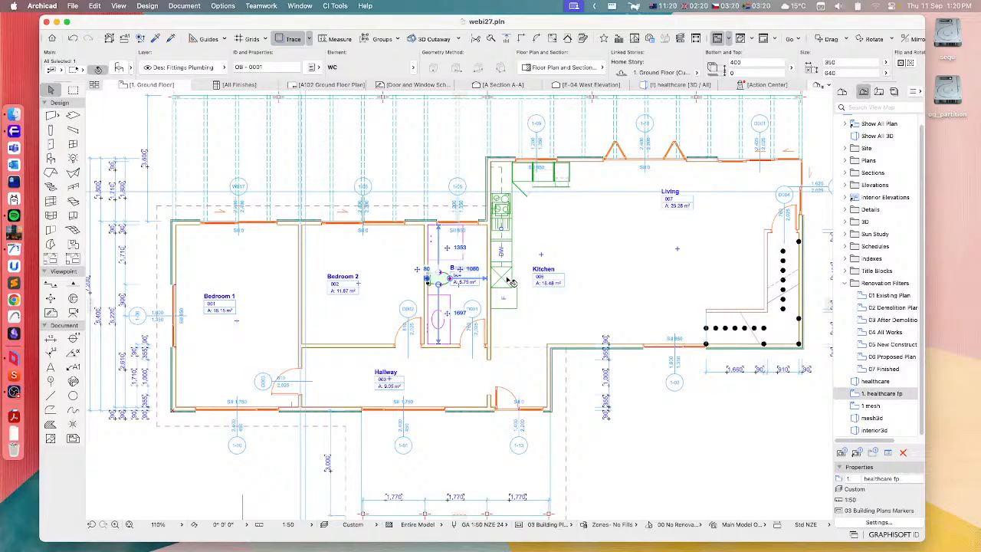
Inspect the bathroom WC's object settings and its place in the library folder tree, leaving the settings unchanged
{"action": "middle_click_drag", "start_coordinate": [606, 321], "coordinate": [513, 317]}
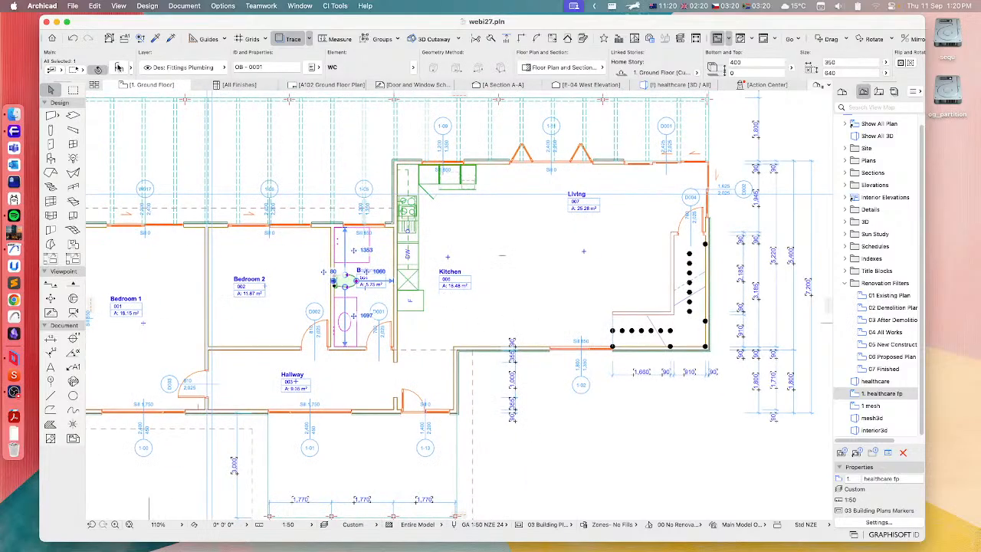
{"action": "left_click", "coordinate": [119, 67]}
{"action": "scroll", "coordinate": [564, 189], "scroll_direction": "up", "scroll_amount": 5}
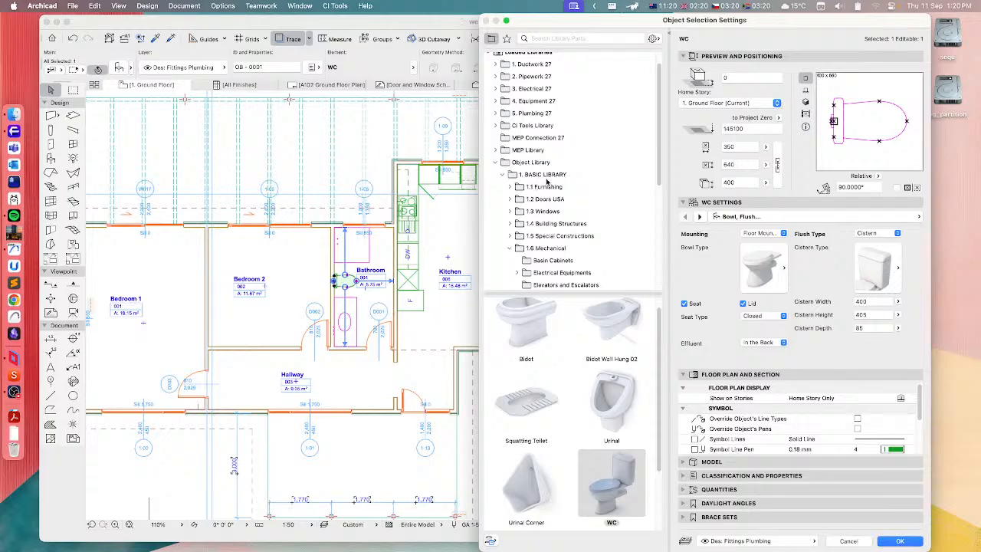
{"action": "scroll", "coordinate": [547, 182], "scroll_direction": "down", "scroll_amount": 1}
{"action": "scroll", "coordinate": [549, 184], "scroll_direction": "down", "scroll_amount": 4}
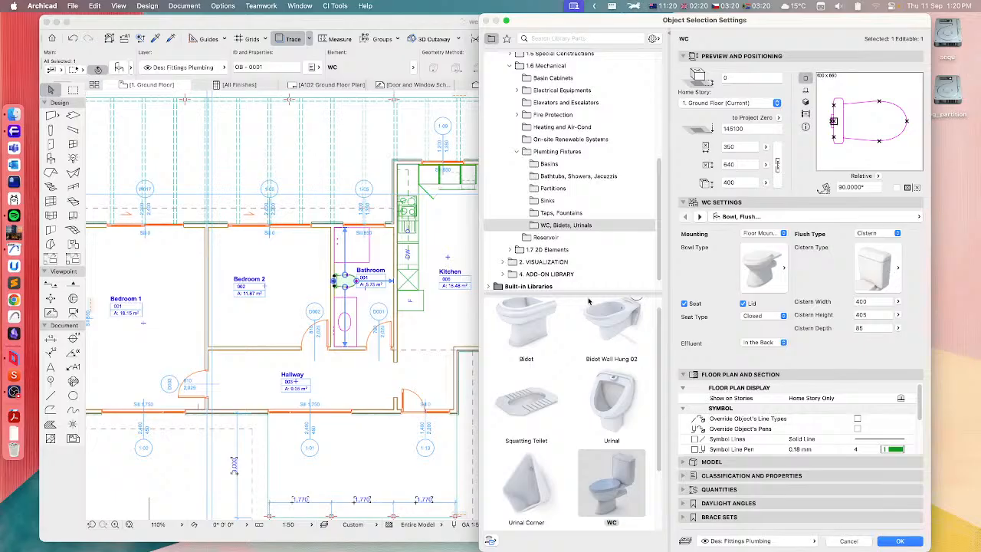
{"action": "left_click", "coordinate": [848, 541]}
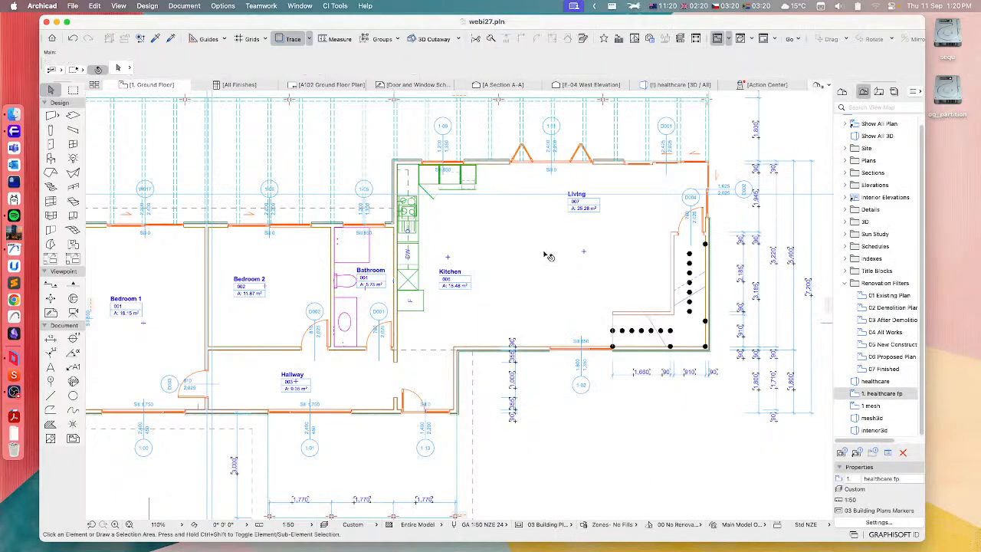
Set the flight beam structure of the stair beside the Living room to Open Stringer in its selection settings
{"action": "left_click", "coordinate": [659, 332]}
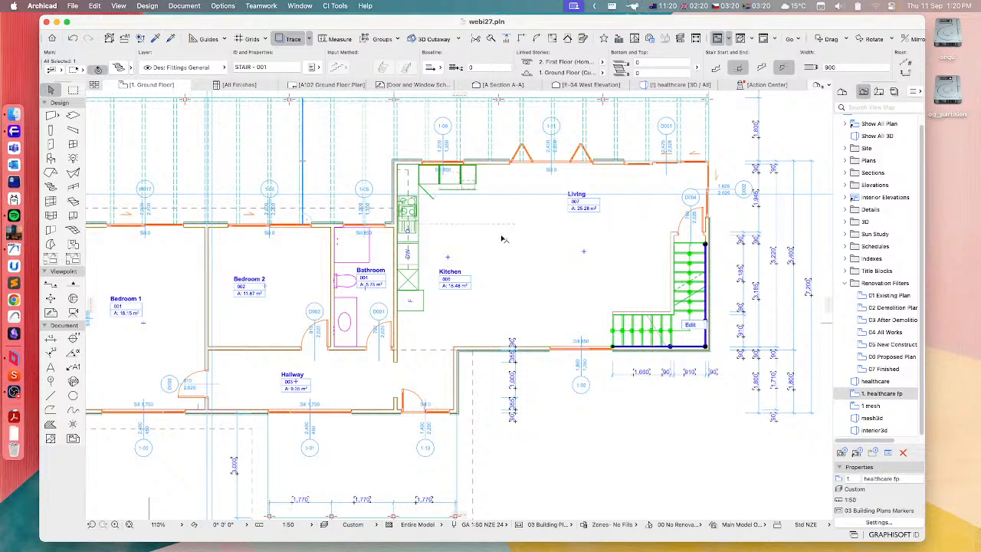
{"action": "left_click", "coordinate": [119, 68]}
{"action": "left_click_drag", "start_coordinate": [529, 36], "coordinate": [392, 34]}
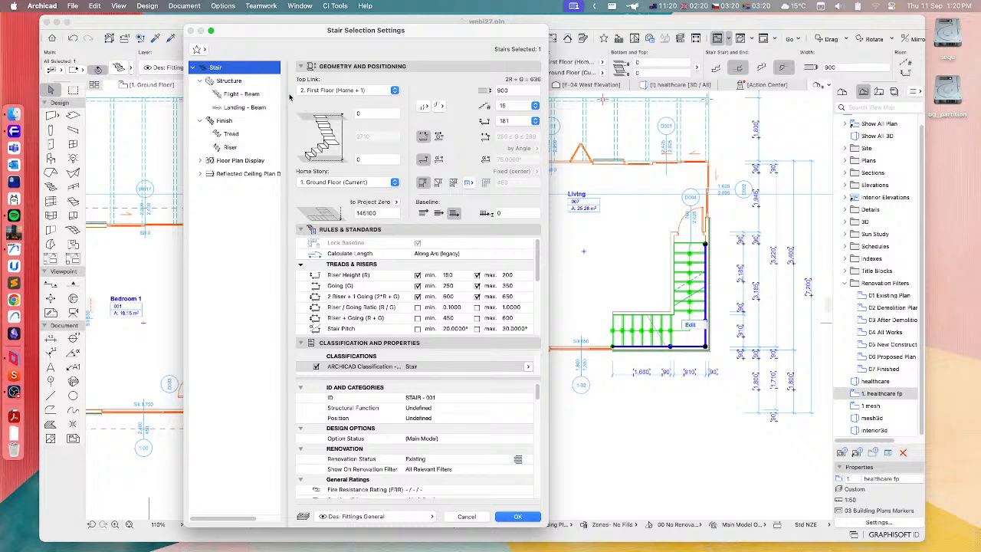
{"action": "left_click", "coordinate": [224, 81]}
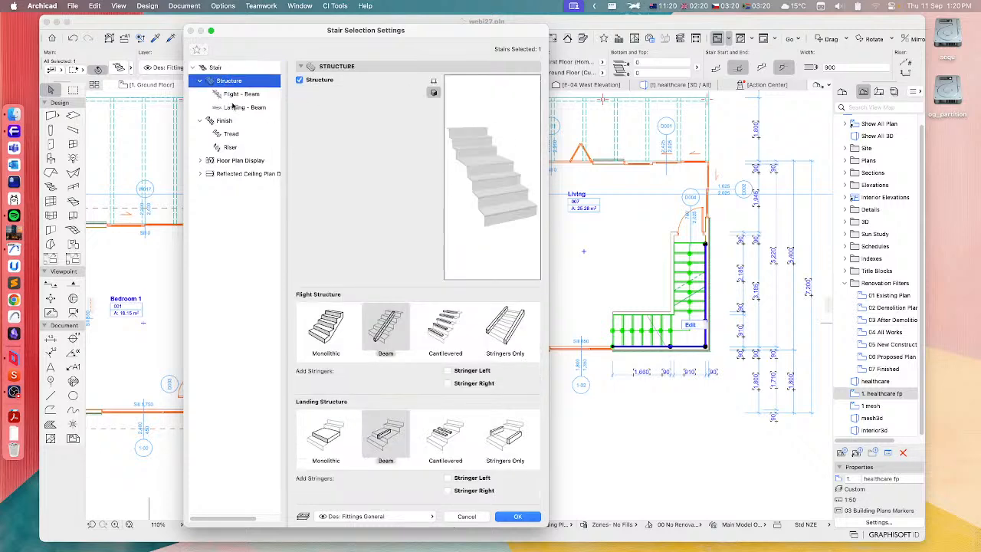
{"action": "left_click", "coordinate": [236, 94]}
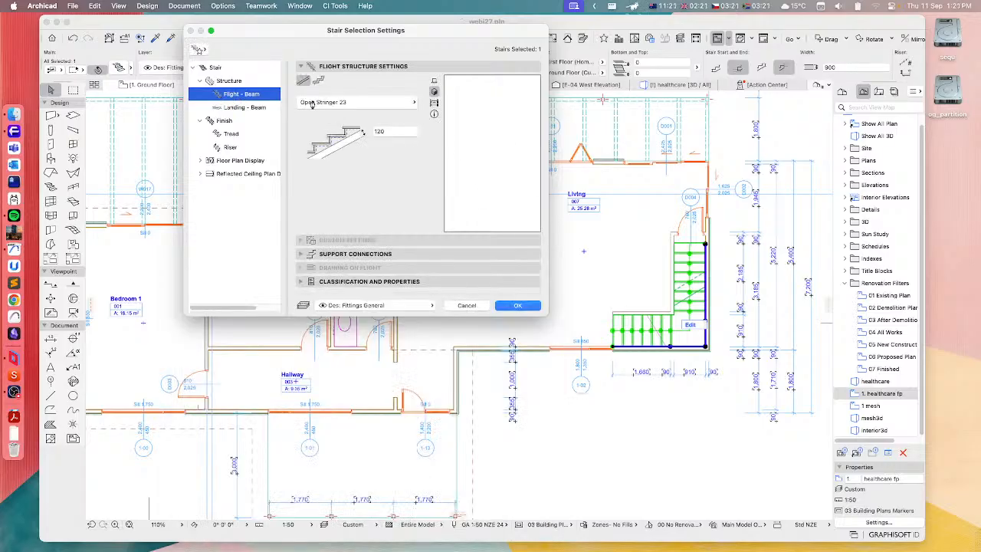
{"action": "left_click", "coordinate": [331, 104]}
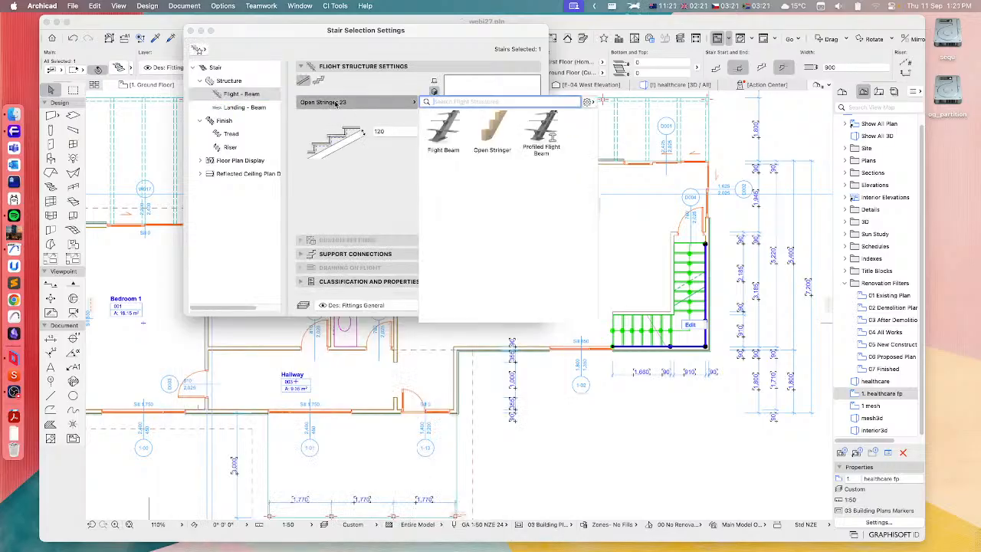
{"action": "left_click", "coordinate": [498, 131]}
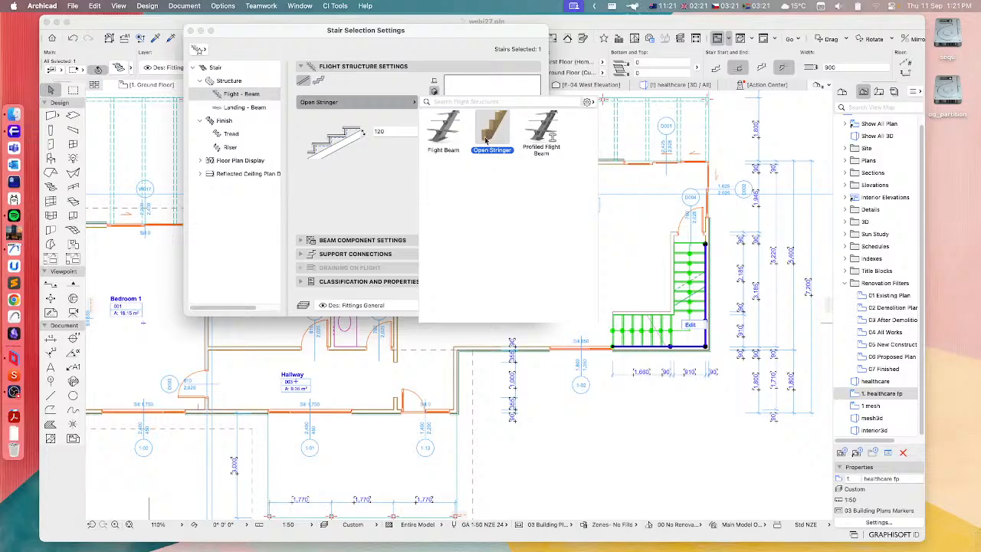
{"action": "left_click", "coordinate": [377, 195]}
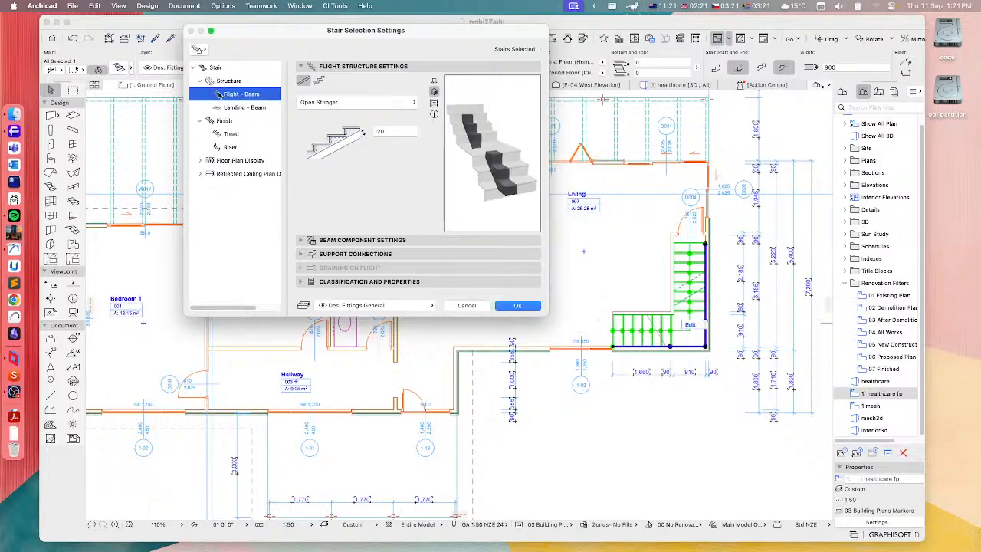
Set the stair's landing beam structure to the Landing Beam component
{"action": "left_click", "coordinate": [233, 107]}
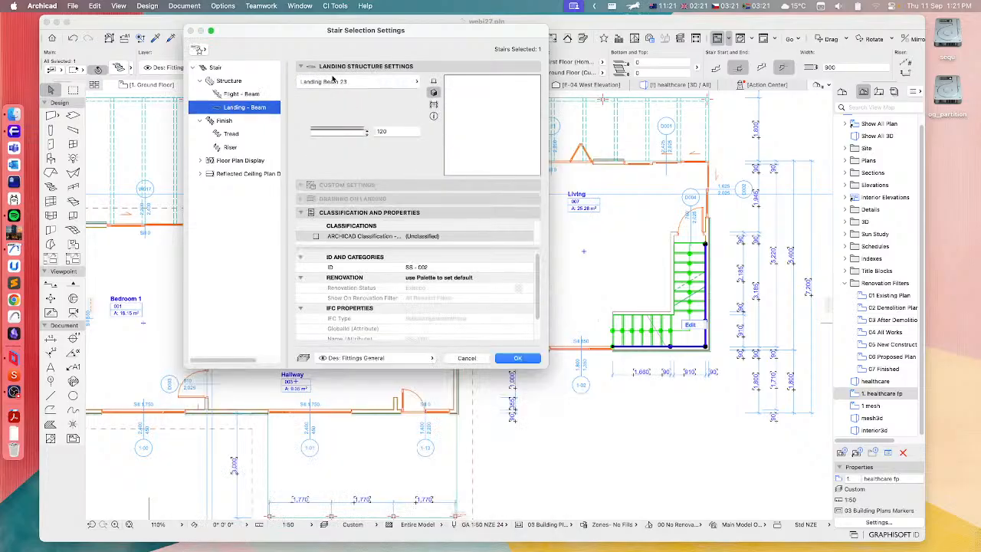
{"action": "left_click", "coordinate": [334, 81]}
{"action": "left_click", "coordinate": [369, 84]}
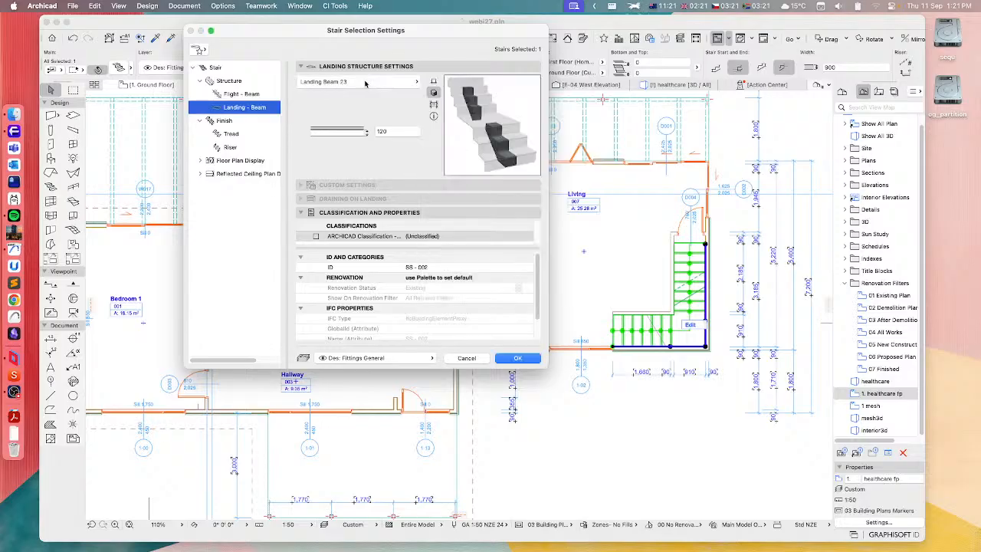
{"action": "left_click", "coordinate": [370, 84]}
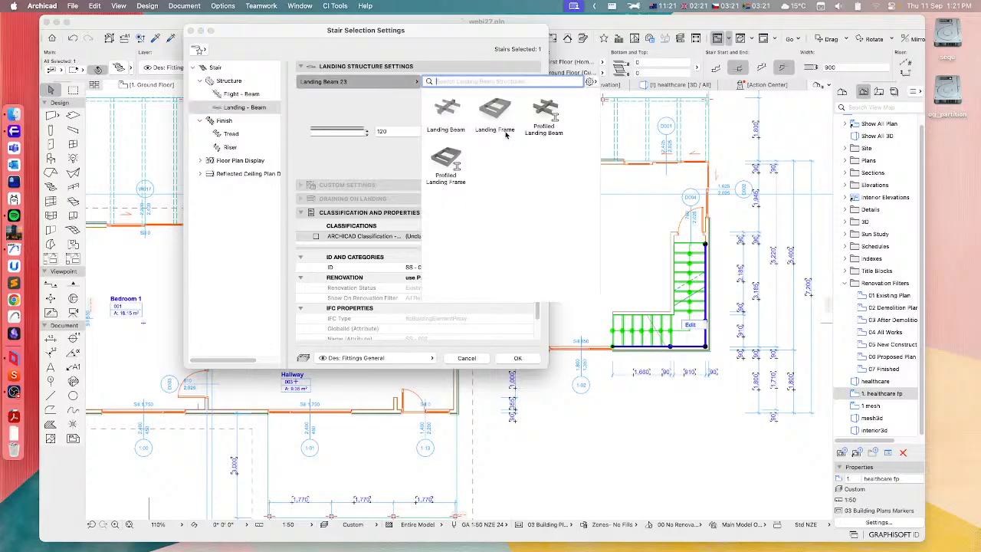
{"action": "left_click", "coordinate": [452, 107]}
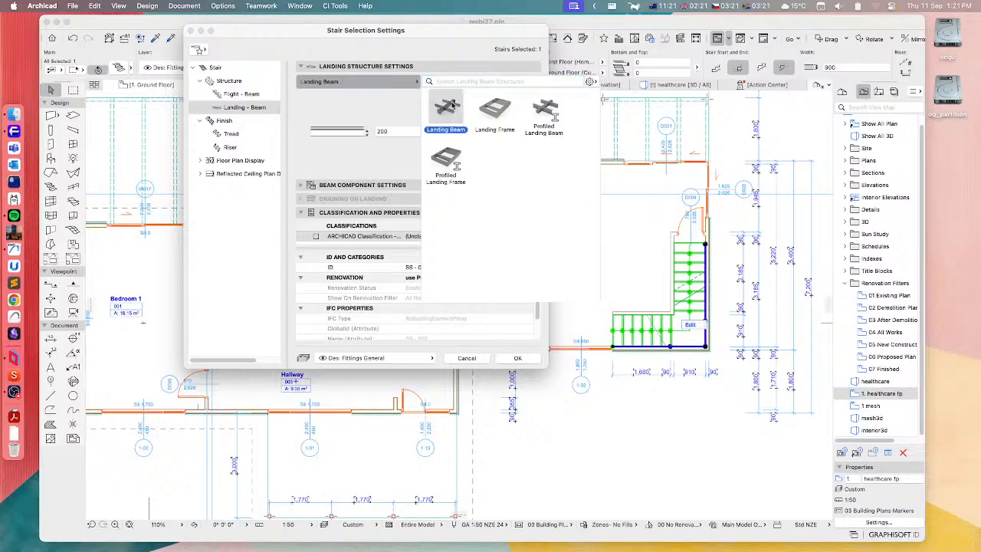
{"action": "left_click", "coordinate": [354, 107]}
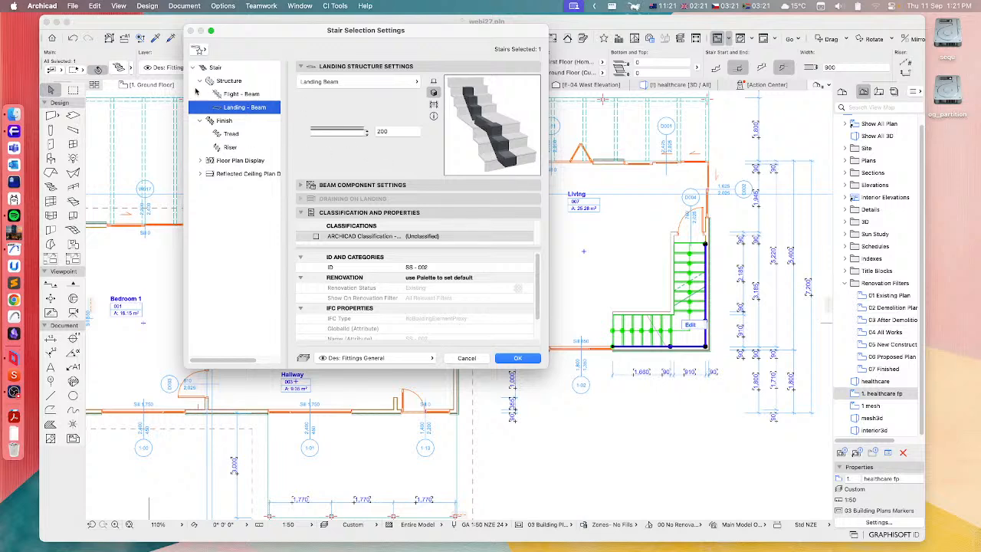
Set the stair's tread finish to Tread and its riser finish to Riser, and apply the stair settings
{"action": "left_click", "coordinate": [230, 135]}
{"action": "left_click", "coordinate": [358, 81]}
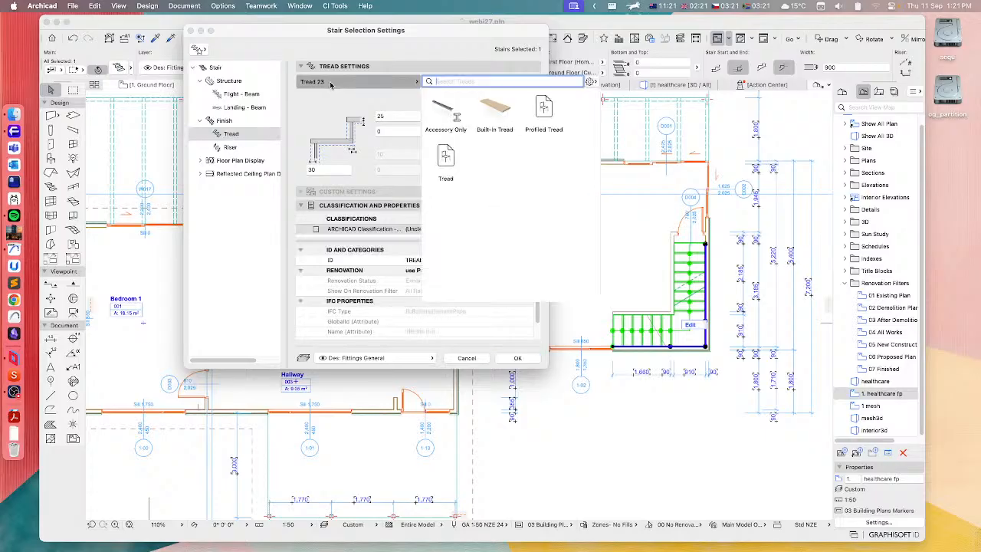
{"action": "left_click", "coordinate": [448, 159]}
{"action": "left_click", "coordinate": [192, 250]}
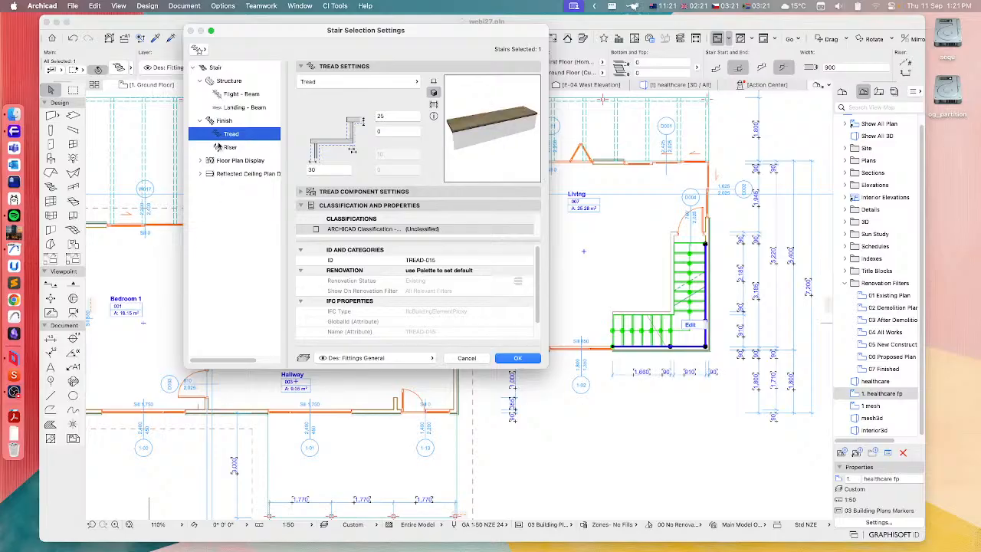
{"action": "left_click", "coordinate": [230, 146]}
{"action": "left_click", "coordinate": [334, 81]}
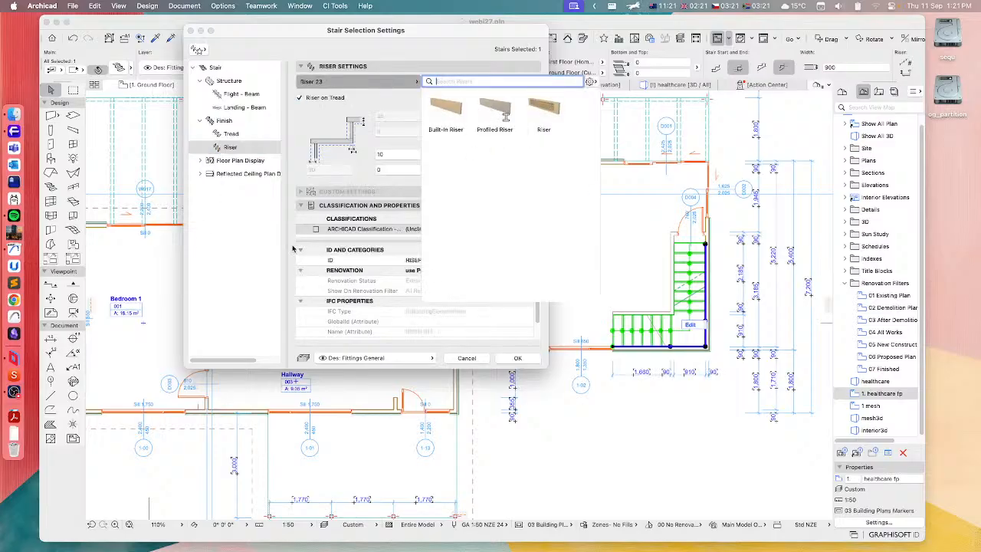
{"action": "left_click", "coordinate": [252, 214]}
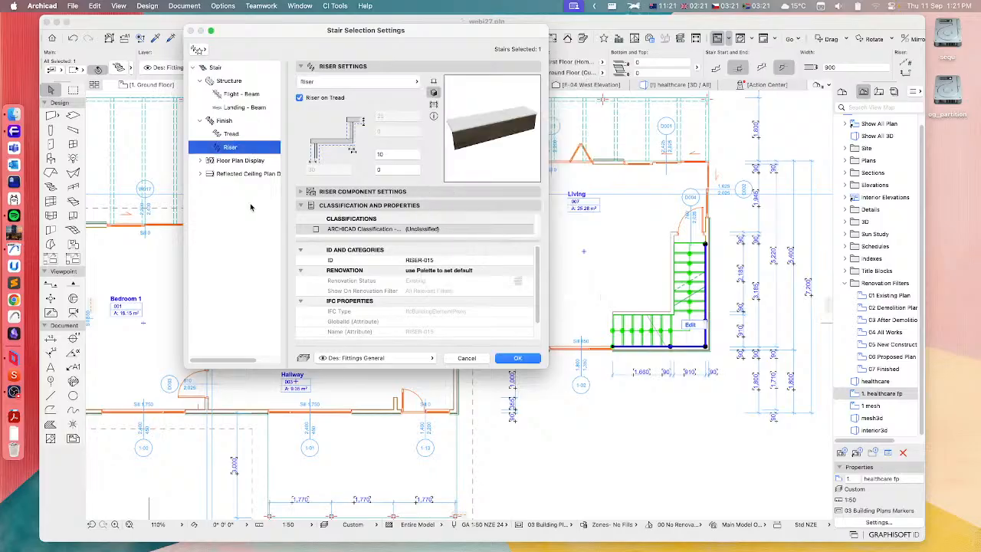
{"action": "left_click", "coordinate": [512, 359]}
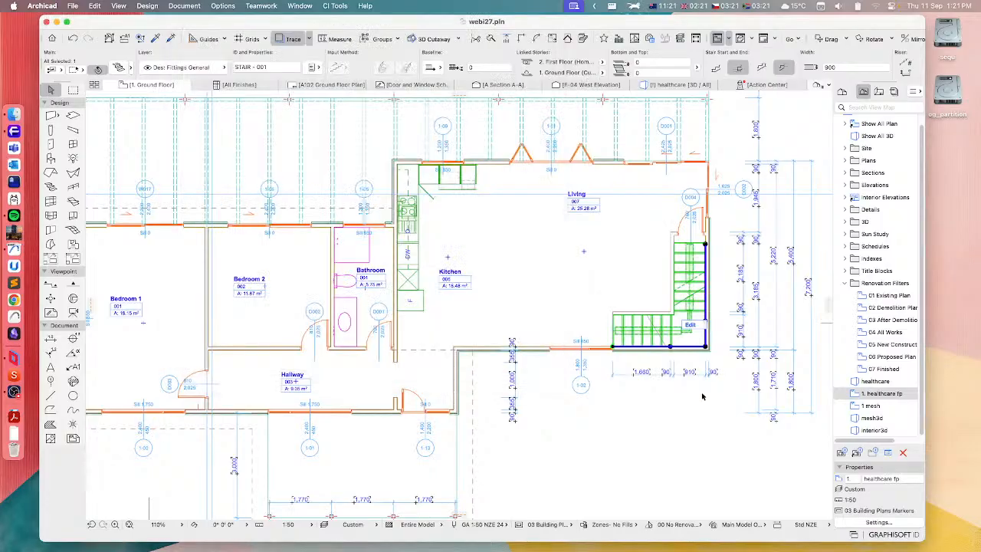
Deselect the stair and examine how it and the rest of the ground floor plan are displayed
{"action": "left_click", "coordinate": [702, 396]}
{"action": "scroll", "coordinate": [709, 280], "scroll_direction": "up", "scroll_amount": 5}
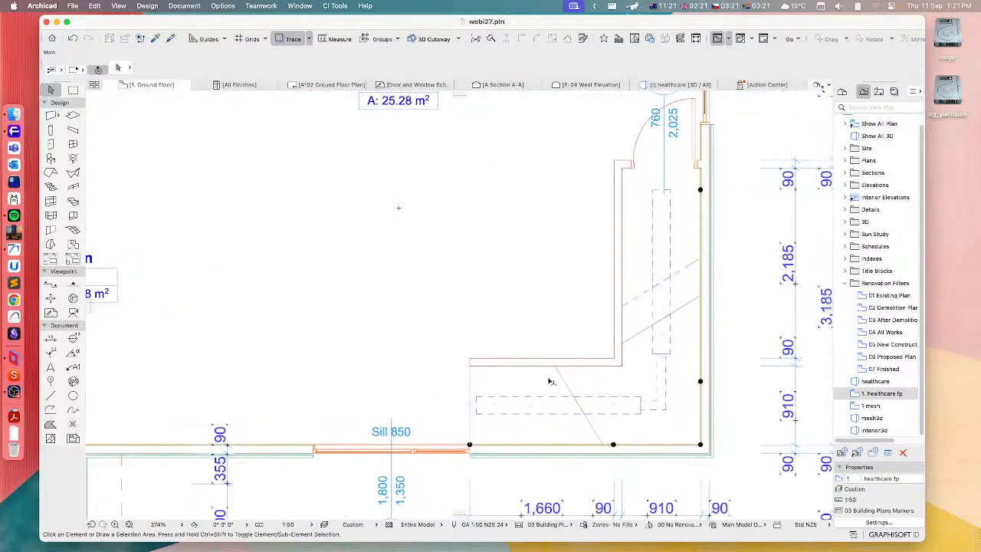
{"action": "scroll", "coordinate": [564, 384], "scroll_direction": "down", "scroll_amount": 5}
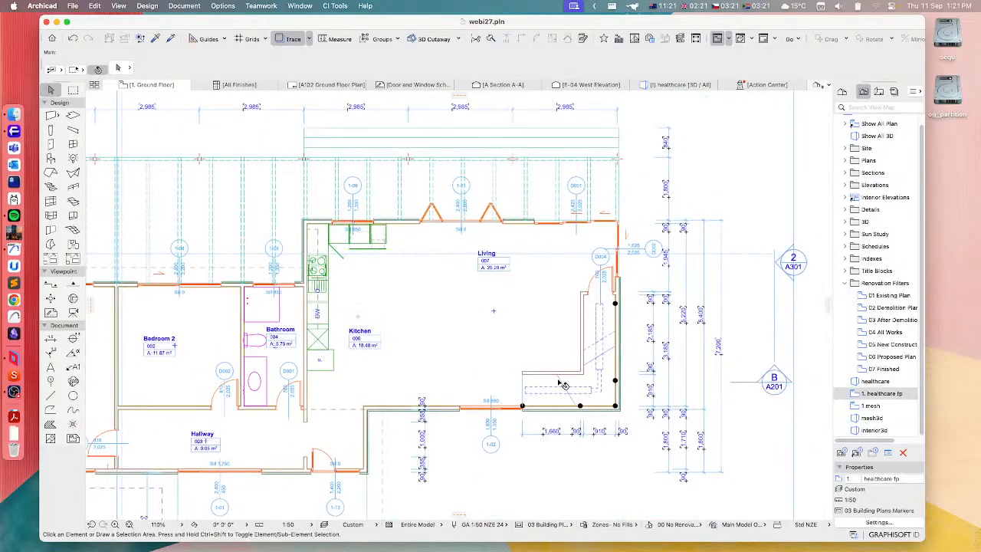
{"action": "middle_click_drag", "start_coordinate": [393, 378], "coordinate": [638, 343]}
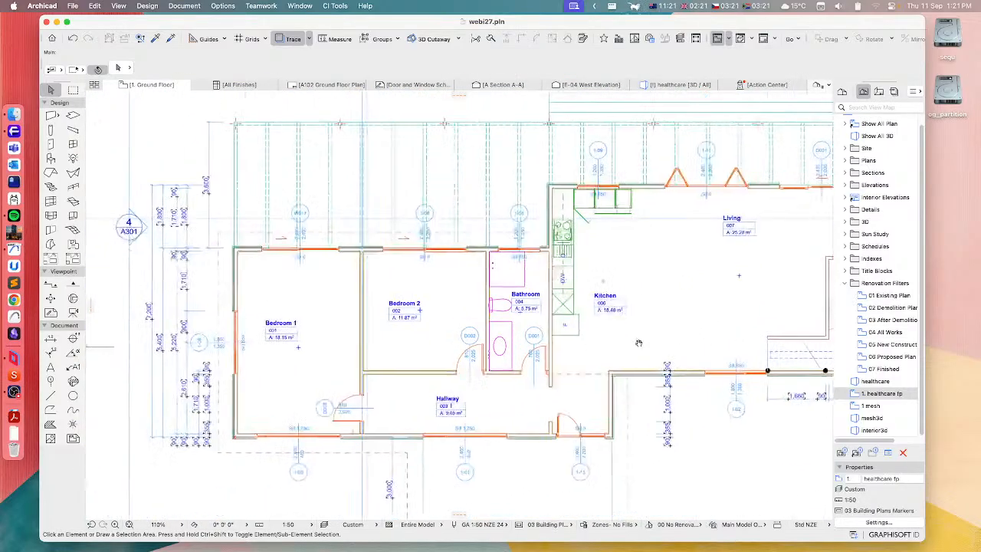
{"action": "middle_click_drag", "start_coordinate": [667, 272], "coordinate": [529, 280]}
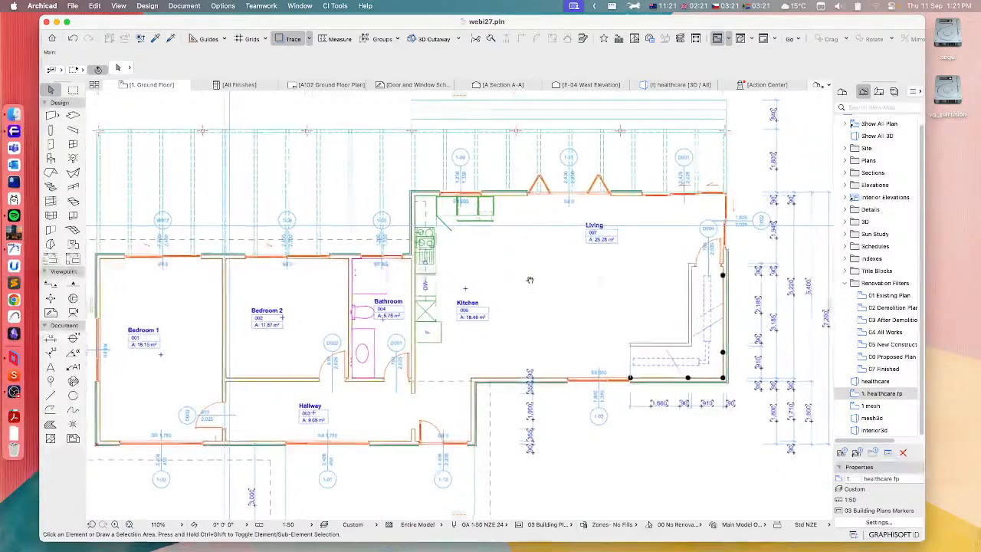
{"action": "scroll", "coordinate": [529, 279], "scroll_direction": "down", "scroll_amount": 2}
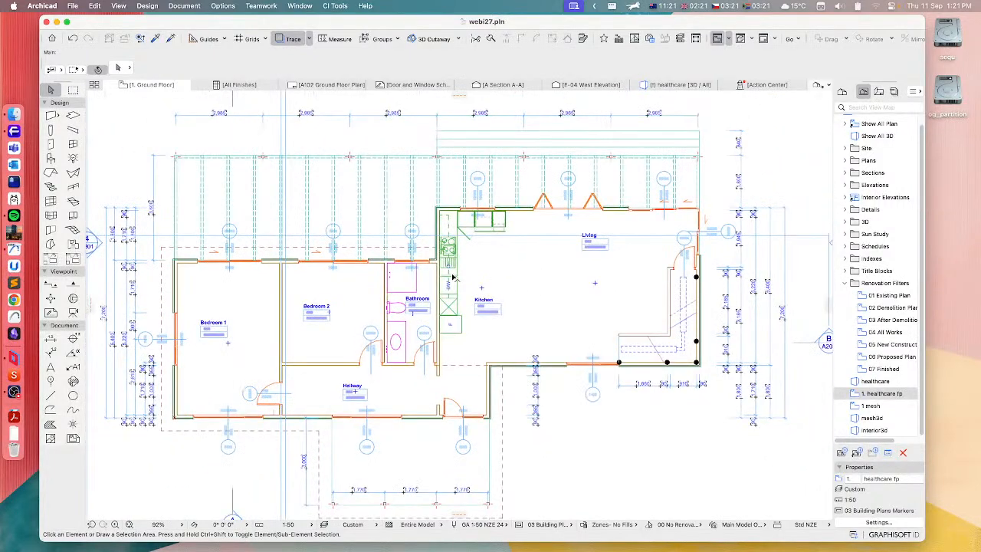
{"action": "middle_click_drag", "start_coordinate": [453, 279], "coordinate": [501, 290]}
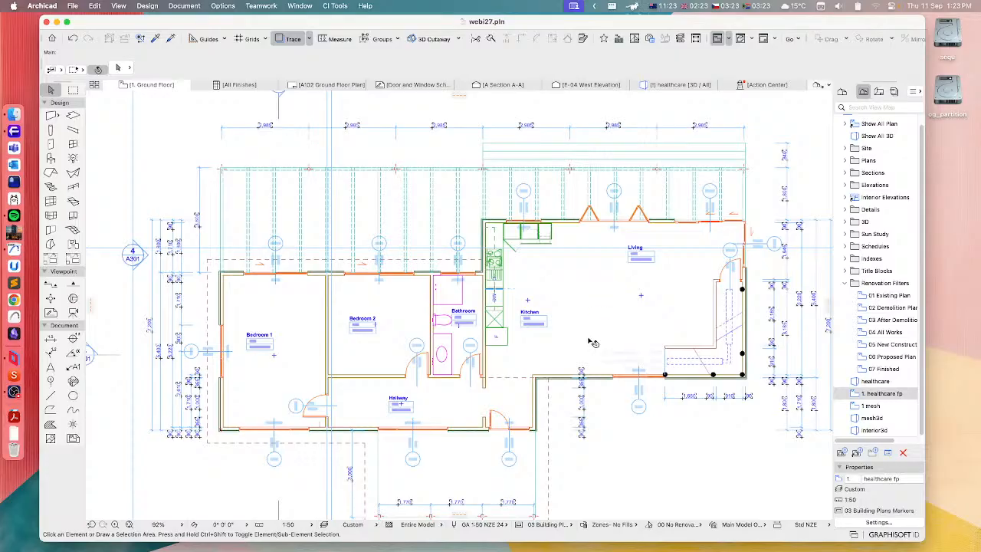
{"action": "scroll", "coordinate": [592, 345], "scroll_direction": "up", "scroll_amount": 3}
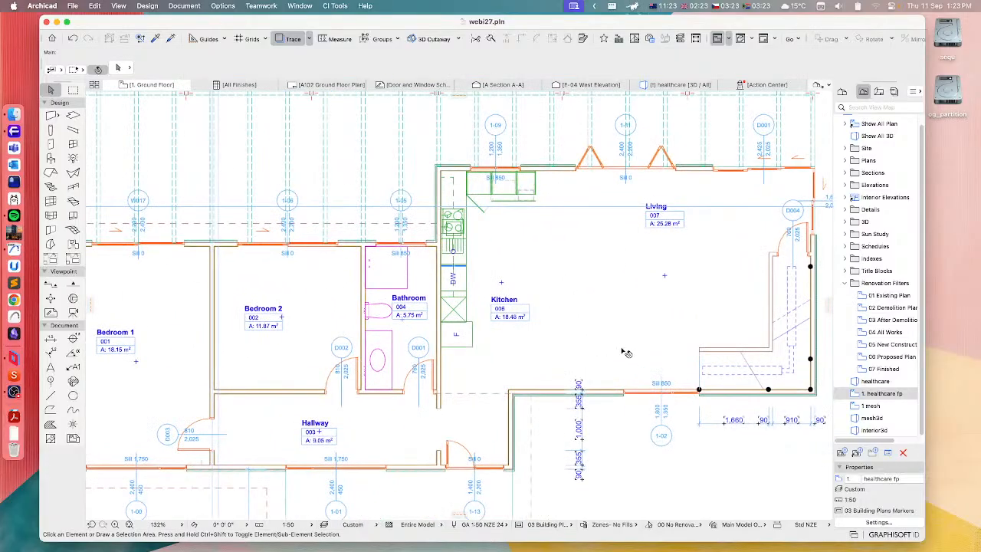
{"action": "scroll", "coordinate": [613, 347], "scroll_direction": "up", "scroll_amount": 2}
{"action": "middle_click_drag", "start_coordinate": [602, 344], "coordinate": [572, 340]}
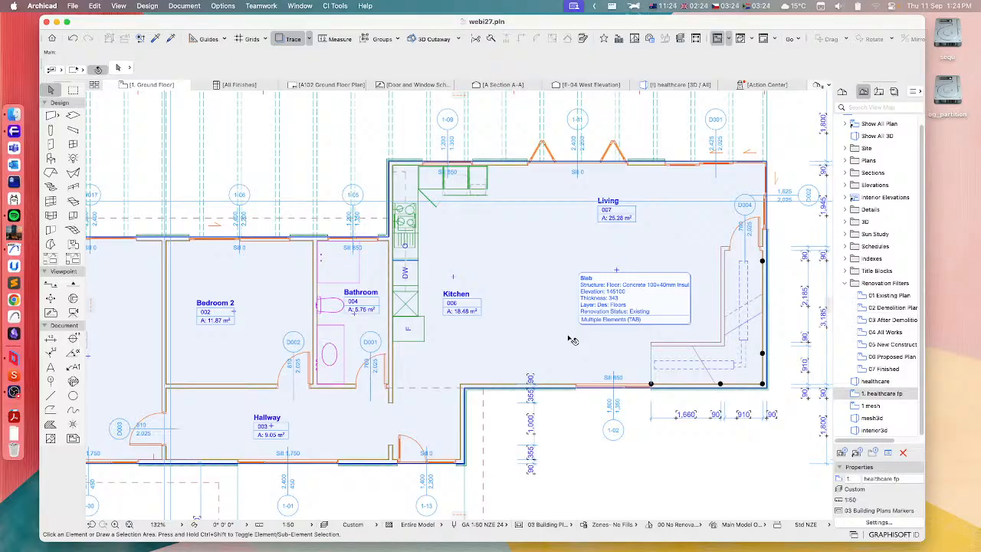
{"action": "scroll", "coordinate": [573, 339], "scroll_direction": "down", "scroll_amount": 5}
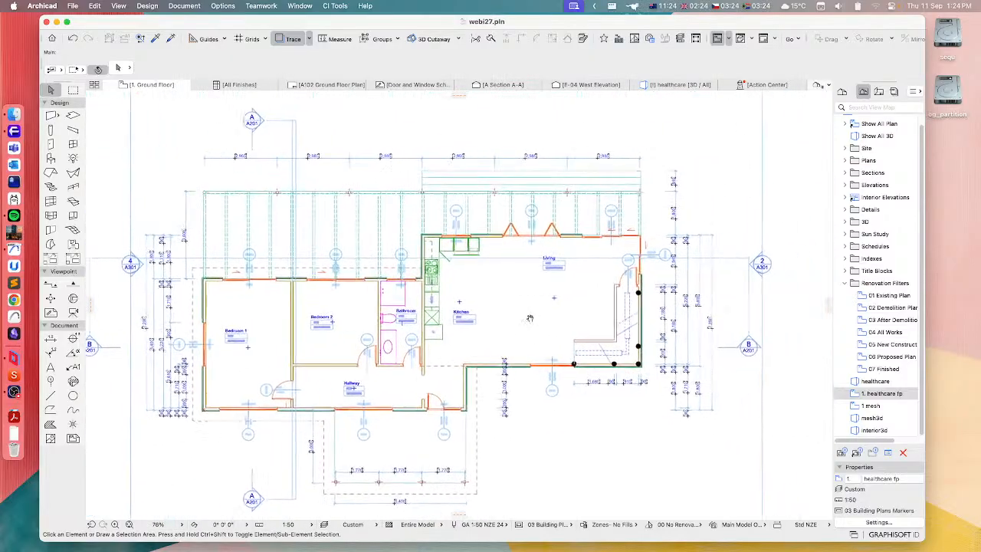
Locate the Migrate Library Parts command among the CI Tools Launchpad commands
{"action": "left_click", "coordinate": [335, 6]}
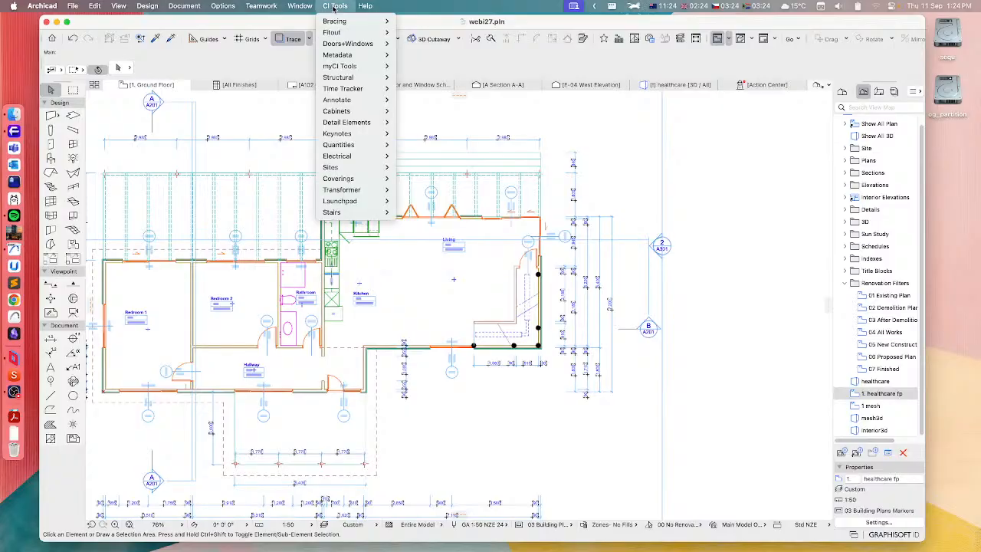
{"action": "mouse_move", "coordinate": [343, 200]}
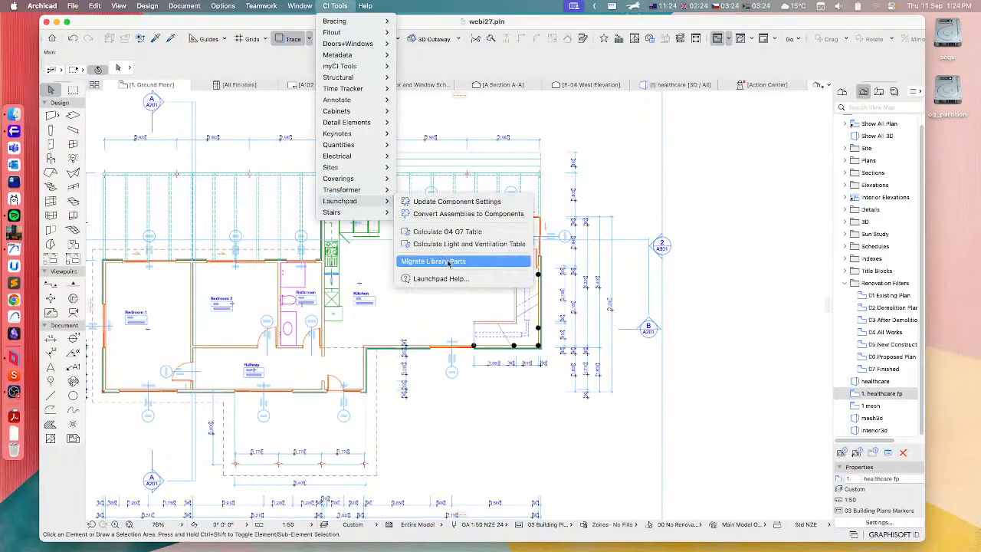
{"action": "left_click", "coordinate": [468, 262]}
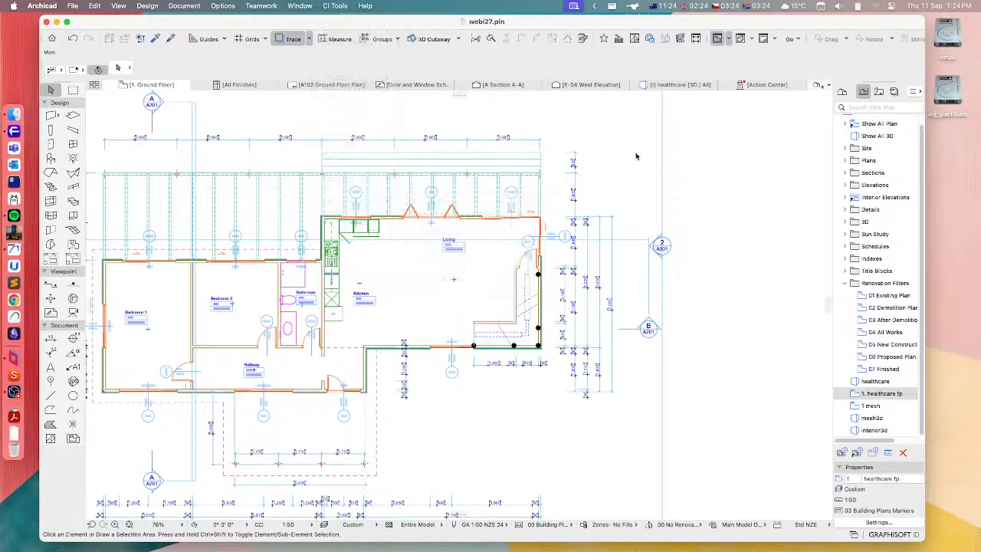
Open the default object settings and expand the Launchpad folder of the CI Tools Library within the loaded libraries
{"action": "middle_click_drag", "start_coordinate": [341, 270], "coordinate": [585, 266]}
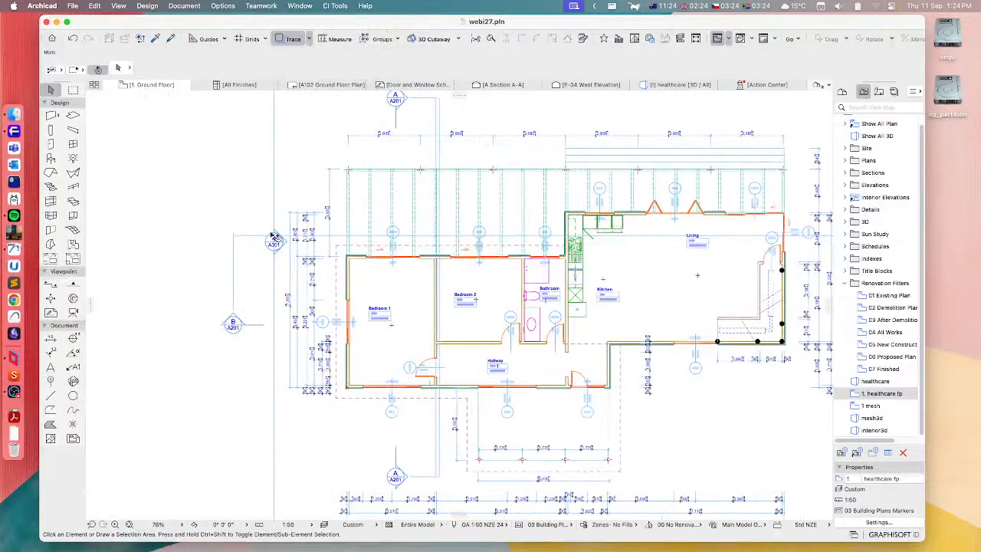
{"action": "double_click", "coordinate": [50, 157]}
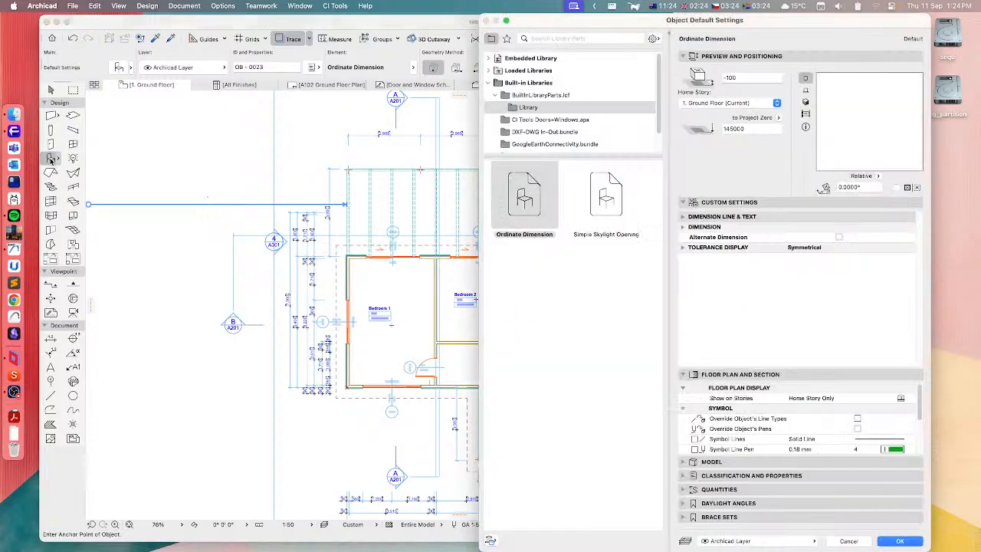
{"action": "left_click", "coordinate": [489, 70]}
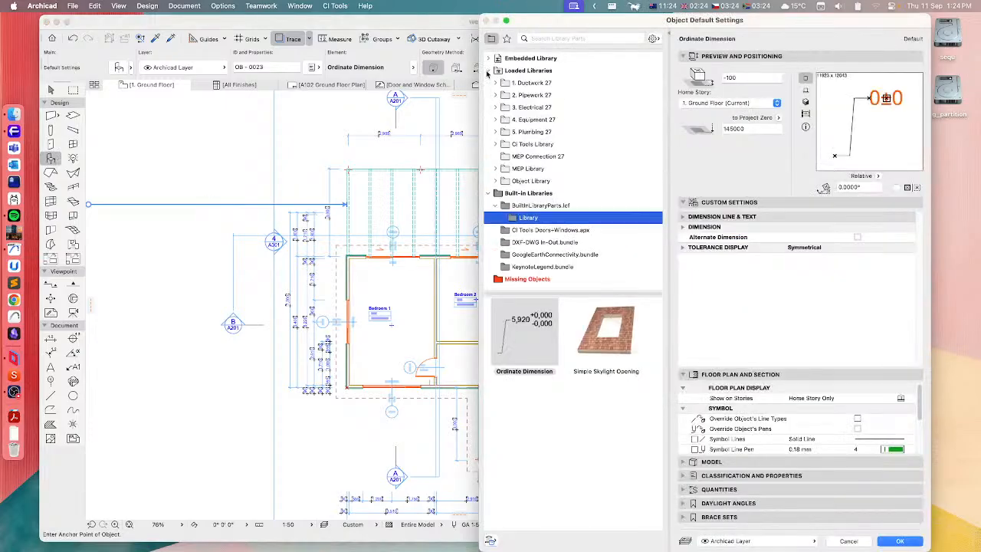
{"action": "left_click", "coordinate": [495, 144]}
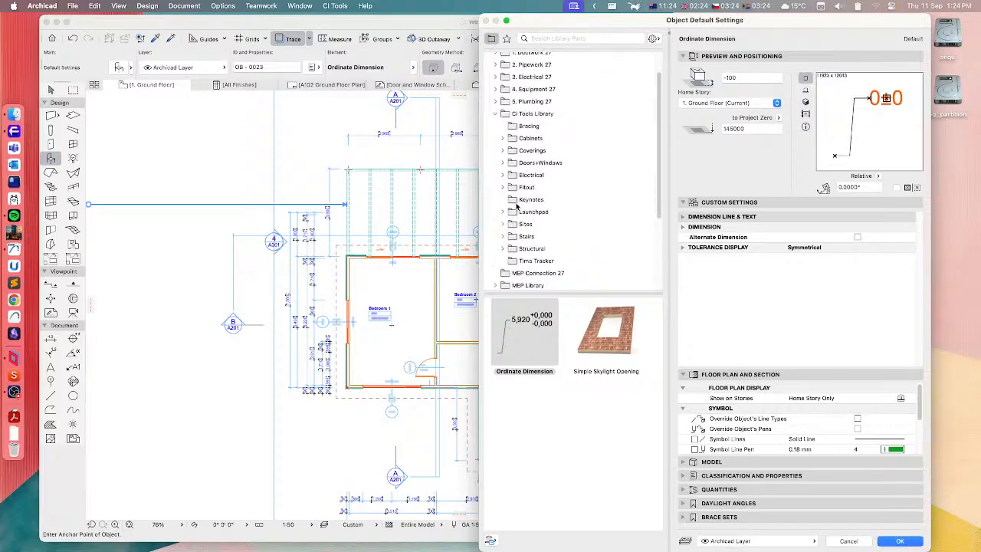
{"action": "scroll", "coordinate": [518, 207], "scroll_direction": "down", "scroll_amount": 2}
{"action": "left_click", "coordinate": [529, 212]}
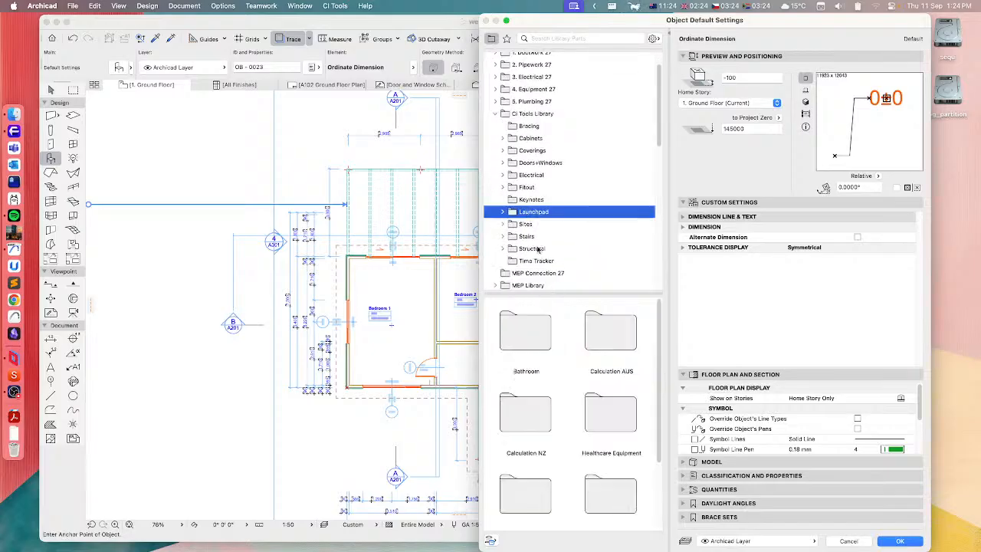
{"action": "left_click", "coordinate": [503, 213]}
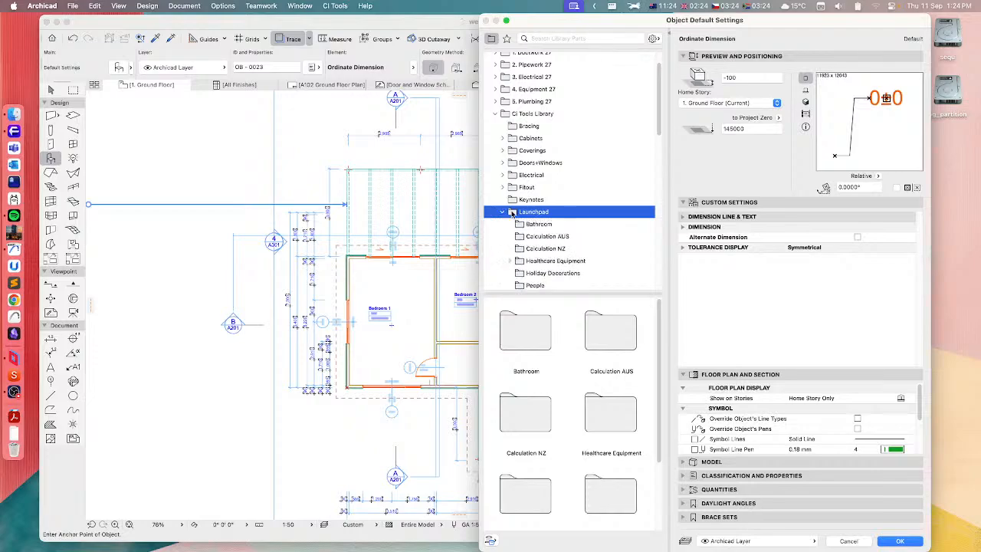
{"action": "scroll", "coordinate": [541, 201], "scroll_direction": "down", "scroll_amount": 5}
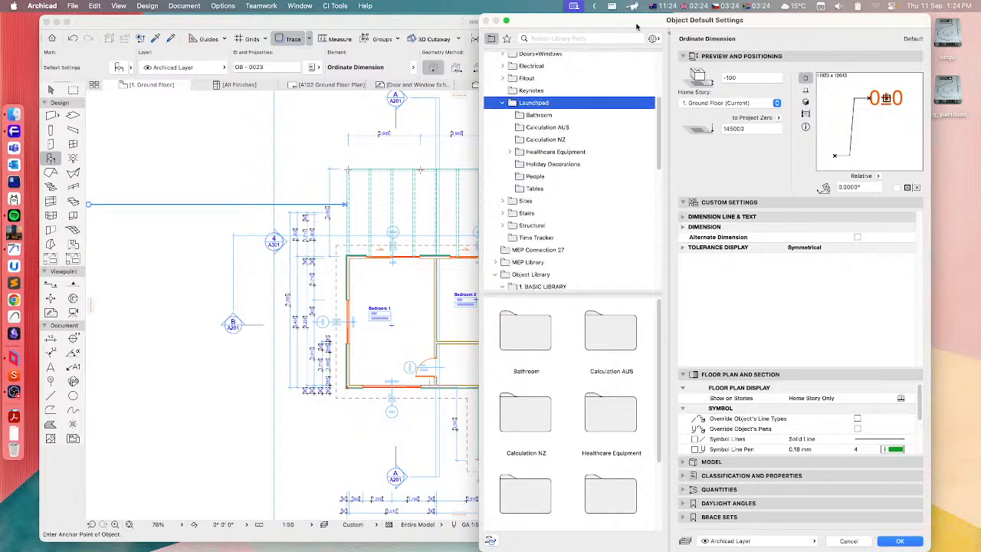
{"action": "left_click_drag", "start_coordinate": [636, 21], "coordinate": [347, 21]}
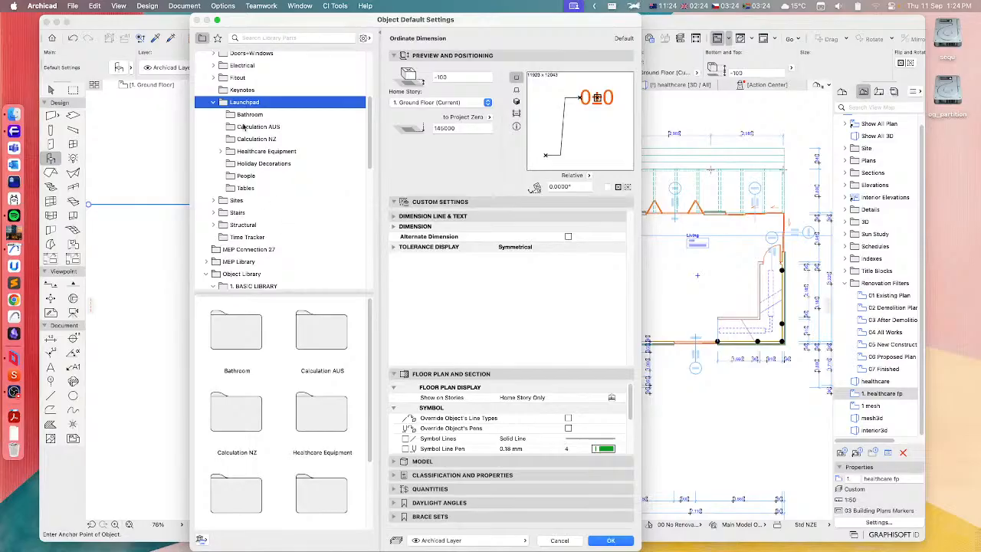
Choose Basin Caroma Luna #1987 from the Launchpad Bathroom folder and preview it in 3D
{"action": "left_click", "coordinate": [242, 115]}
{"action": "left_click", "coordinate": [228, 322]}
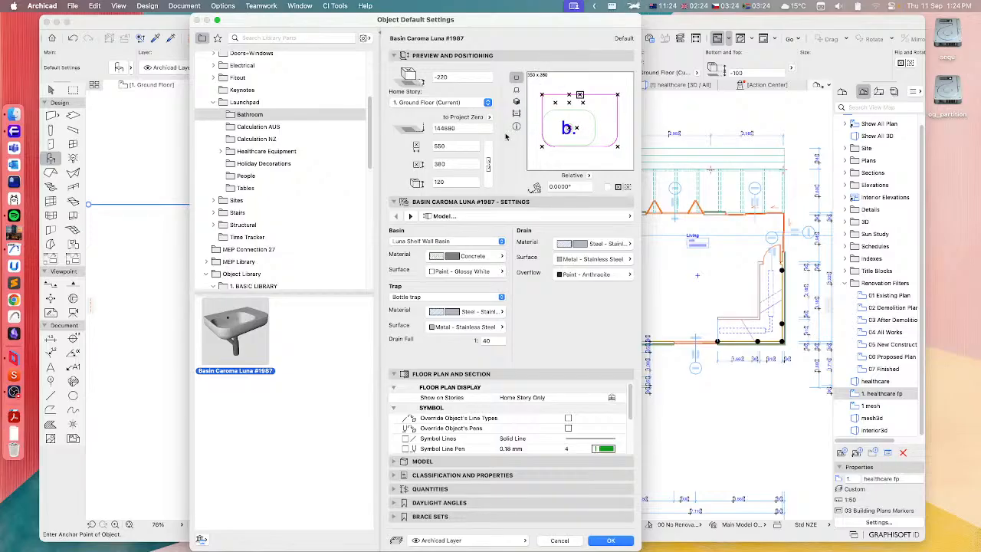
{"action": "left_click", "coordinate": [516, 101]}
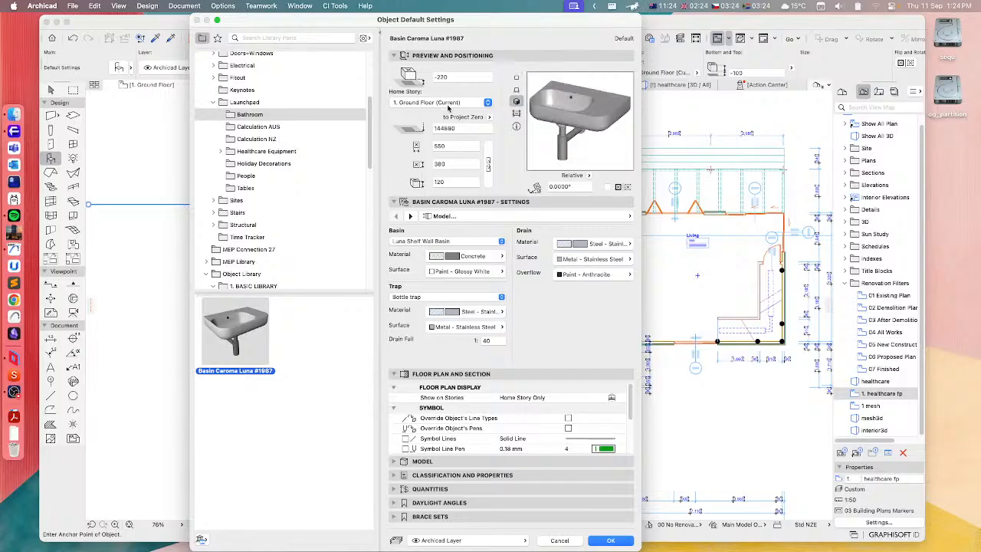
Browse the Healthcare Equipment Assemblies and inspect Consult Room Desk Assembly #2046 and Services Panel Assembly #2061
{"action": "left_click", "coordinate": [252, 154]}
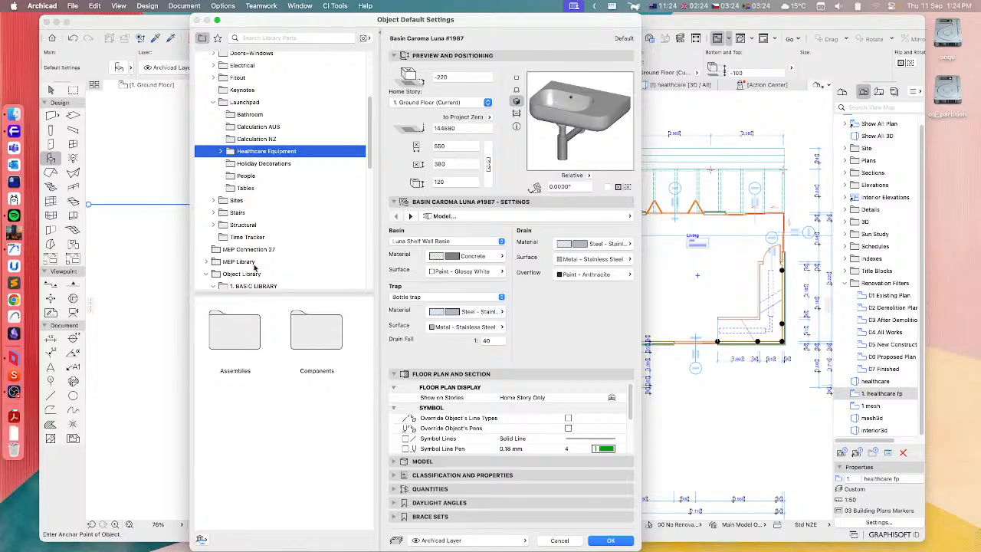
{"action": "left_click", "coordinate": [241, 339]}
{"action": "double_click", "coordinate": [241, 340]}
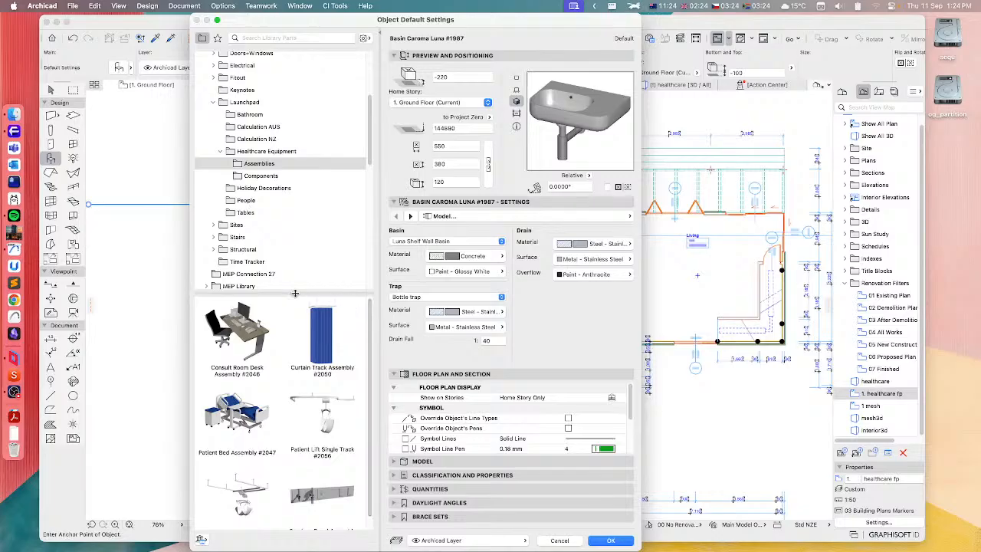
{"action": "left_click_drag", "start_coordinate": [296, 292], "coordinate": [296, 279]}
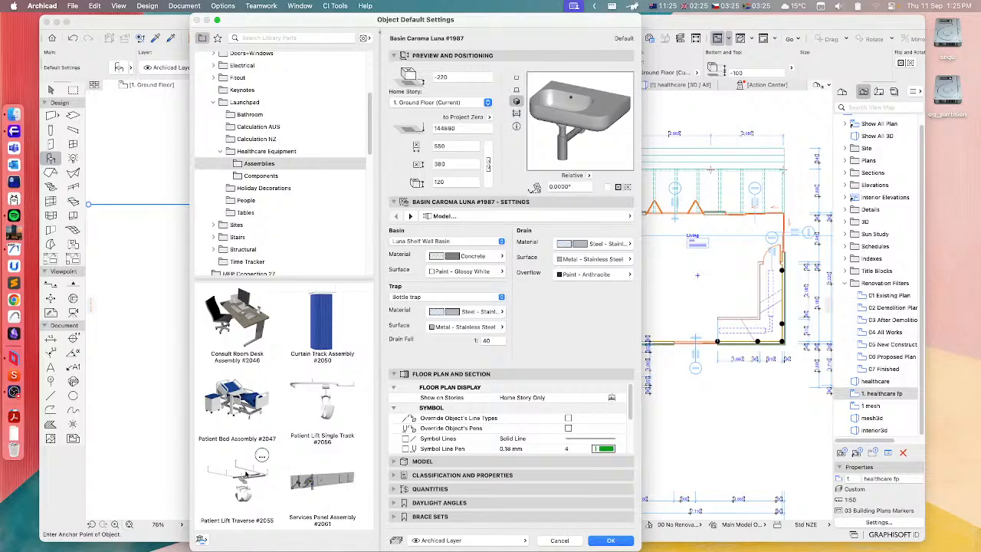
{"action": "left_click", "coordinate": [240, 314]}
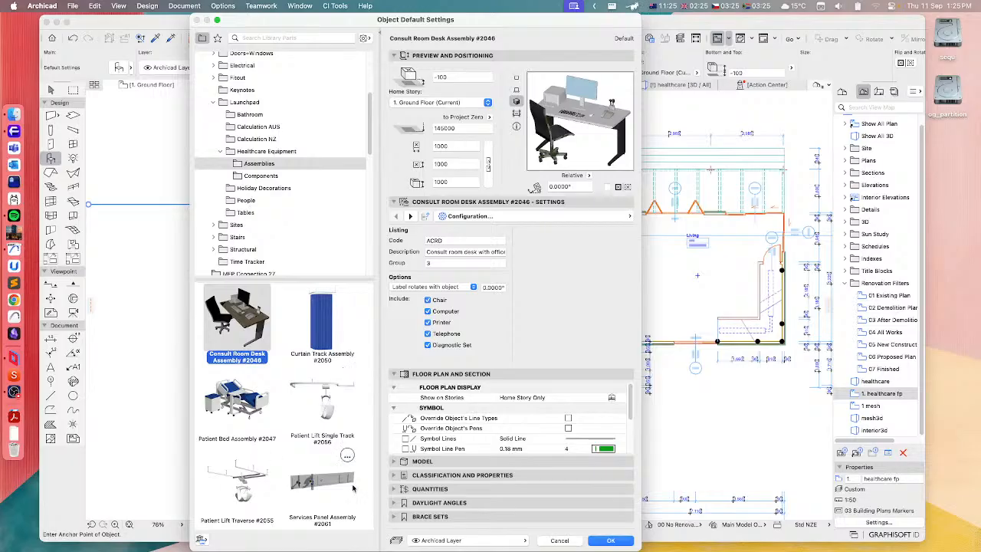
{"action": "left_click", "coordinate": [325, 479]}
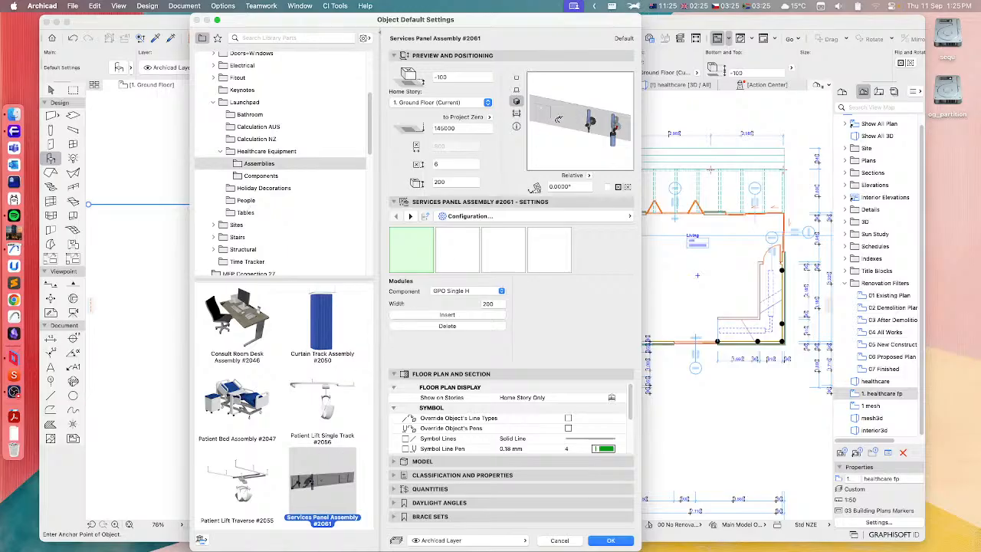
{"action": "left_click", "coordinate": [242, 320]}
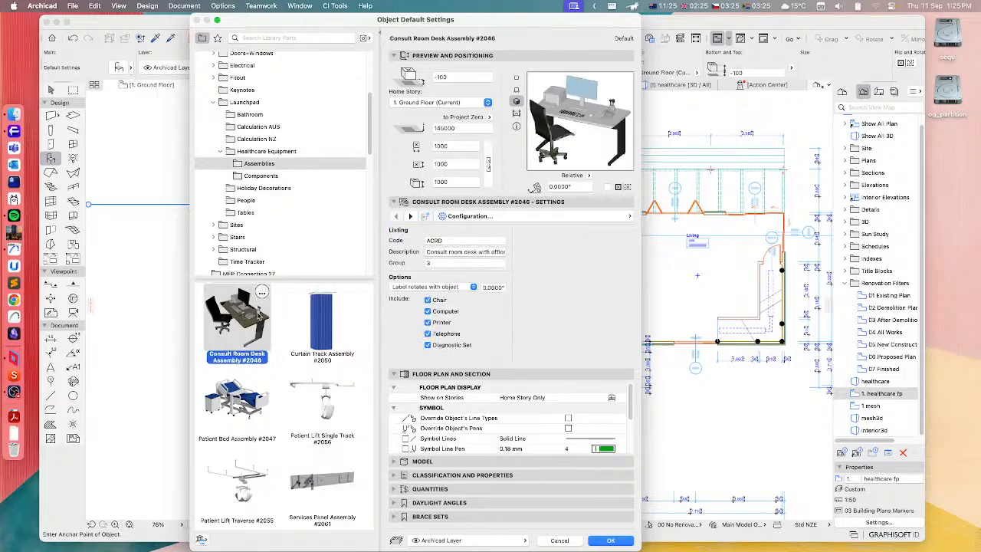
Inspect Bedside Cabinet #2039 and Computer Terminal #2035 in the Healthcare Equipment Components, and return to the Assemblies
{"action": "left_click", "coordinate": [254, 176]}
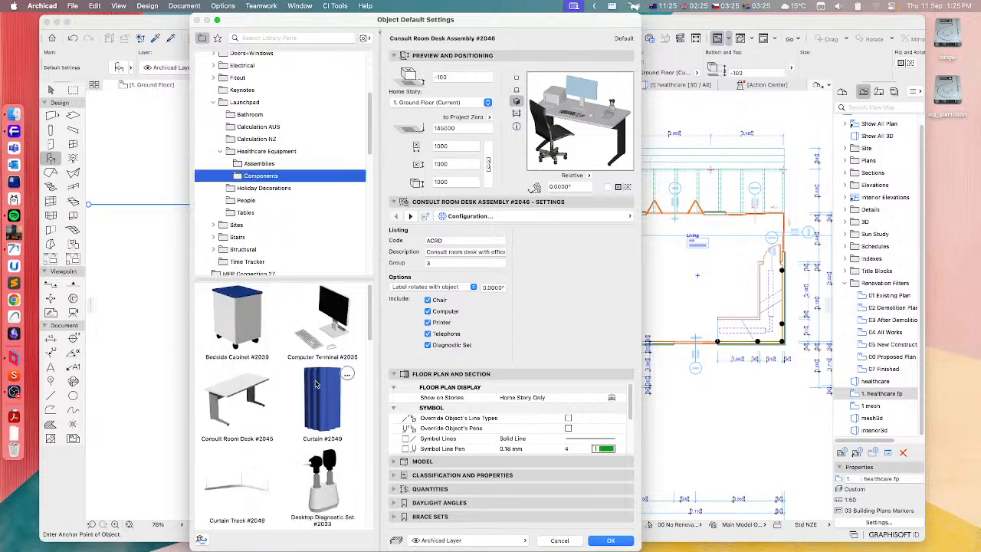
{"action": "left_click", "coordinate": [222, 305]}
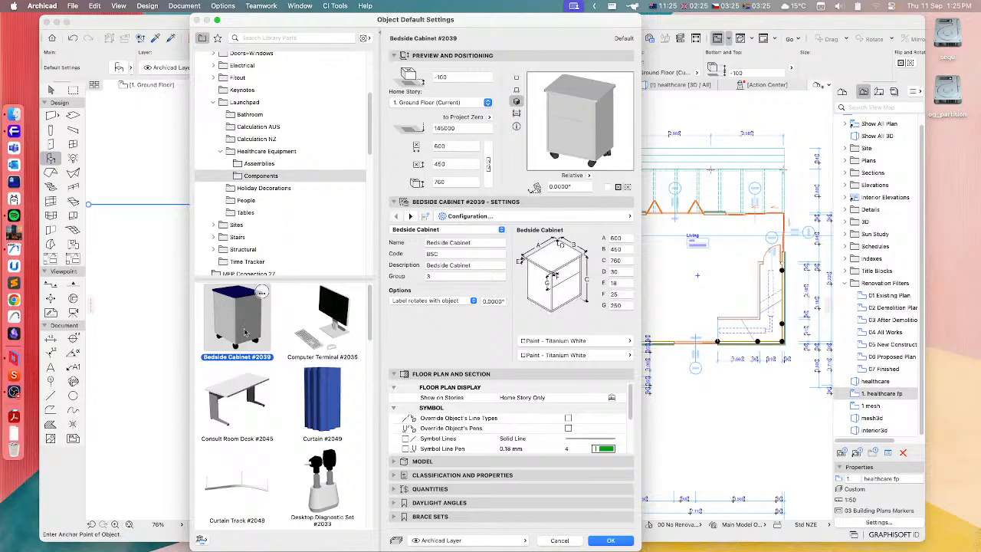
{"action": "left_click", "coordinate": [291, 332]}
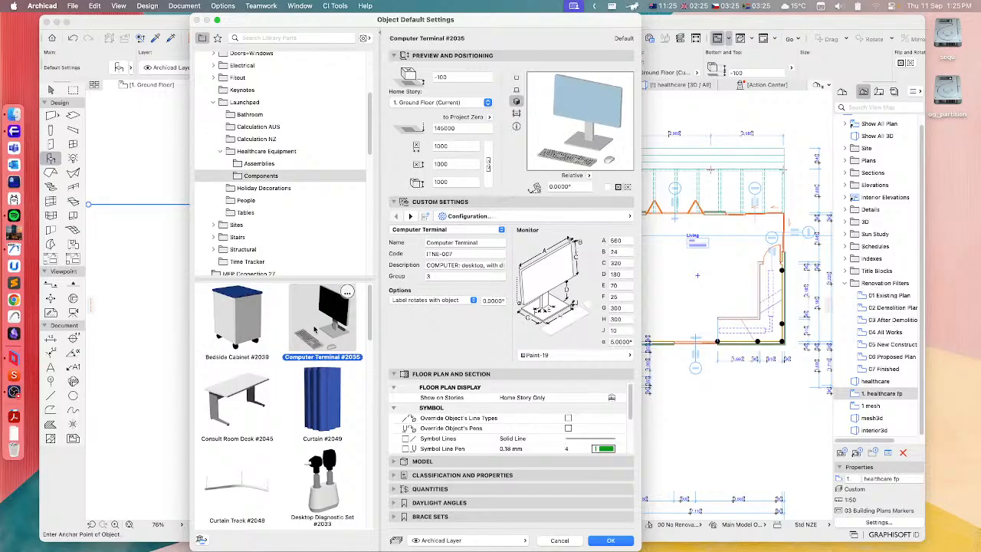
{"action": "left_click", "coordinate": [249, 161]}
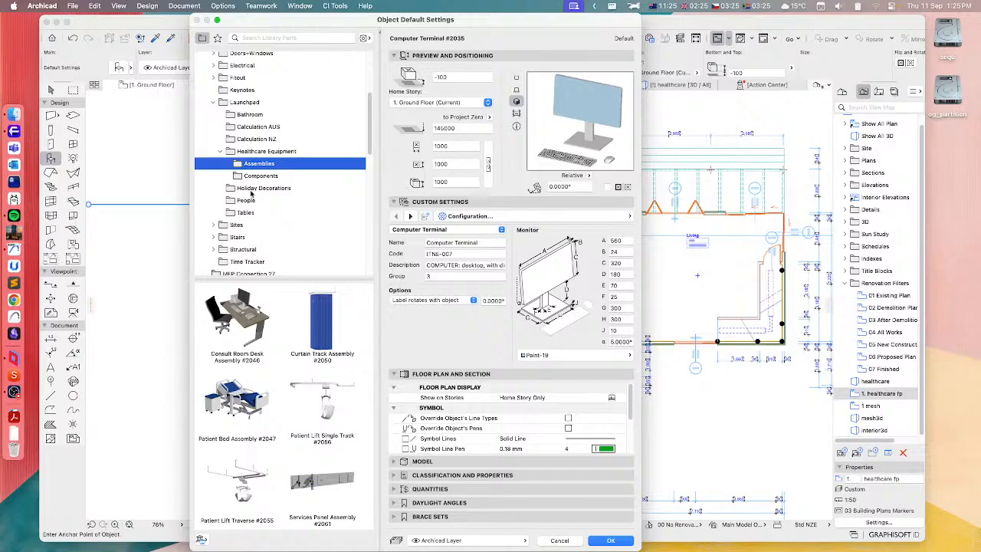
Look through the objects in the Launchpad Holiday Decorations and People folders
{"action": "left_click", "coordinate": [253, 191]}
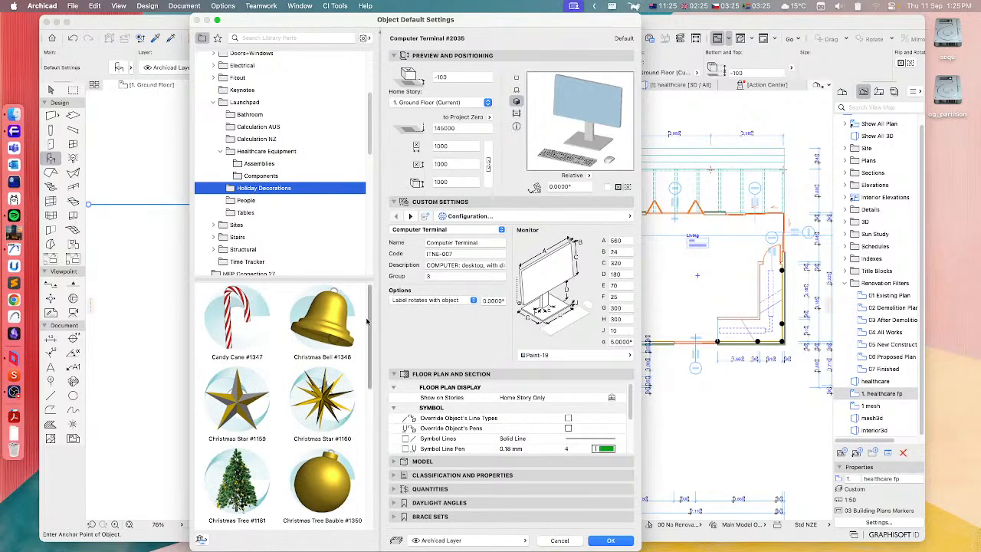
{"action": "scroll", "coordinate": [356, 347], "scroll_direction": "down", "scroll_amount": 5}
{"action": "scroll", "coordinate": [356, 307], "scroll_direction": "up", "scroll_amount": 5}
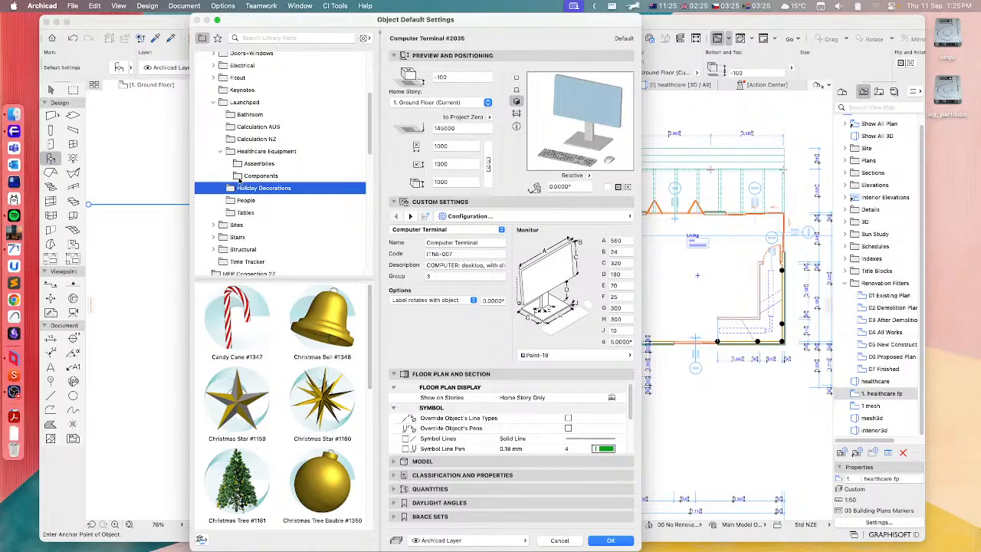
{"action": "left_click", "coordinate": [241, 201]}
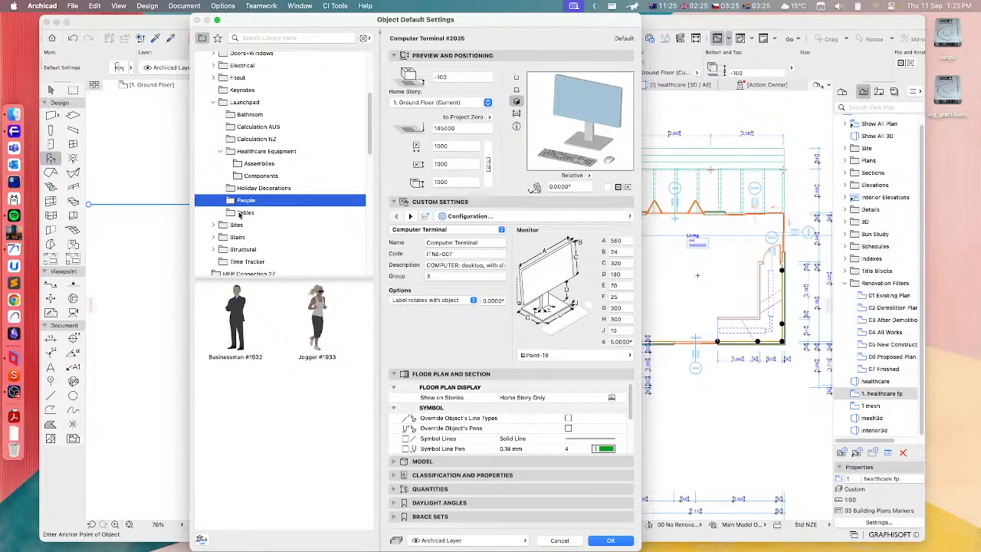
Choose Table #1948 from the Tables folder, preview its 2D symbol and check its first-row text cells
{"action": "left_click", "coordinate": [241, 213]}
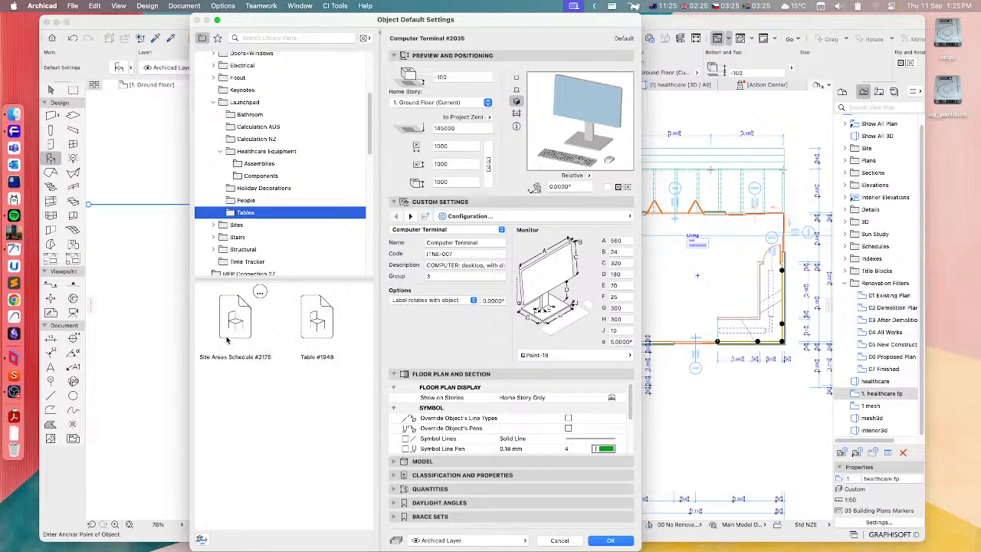
{"action": "left_click", "coordinate": [310, 320]}
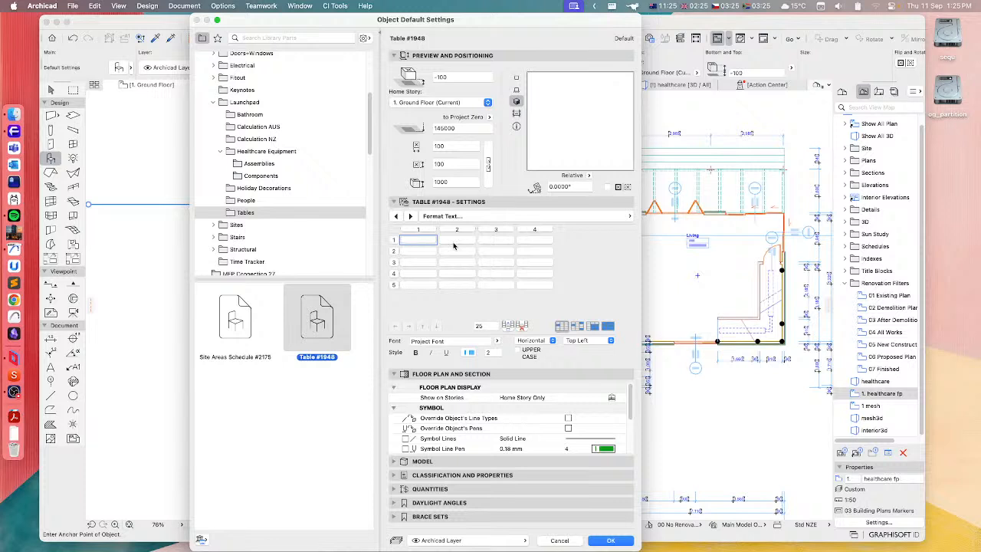
{"action": "left_click", "coordinate": [516, 78]}
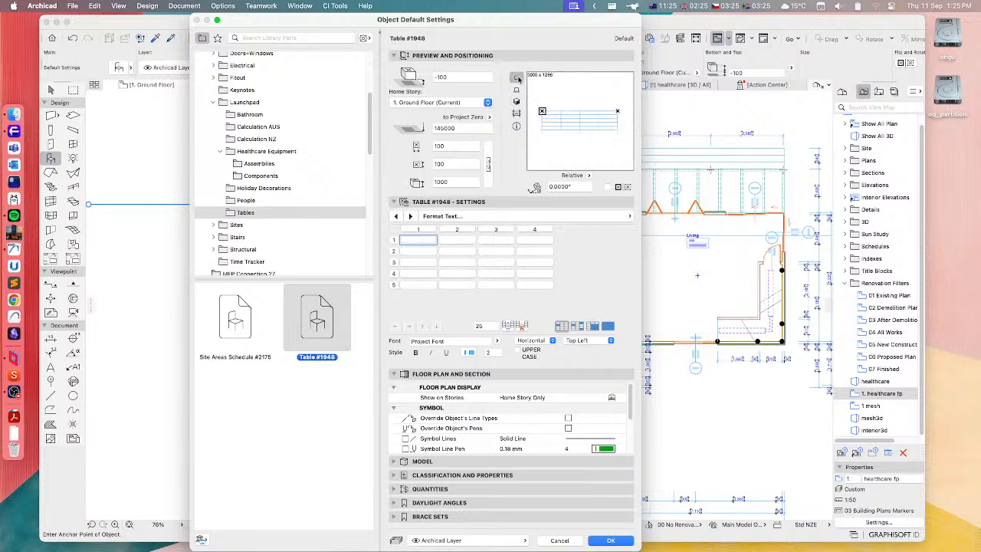
{"action": "left_click", "coordinate": [414, 242]}
{"action": "left_click", "coordinate": [458, 241]}
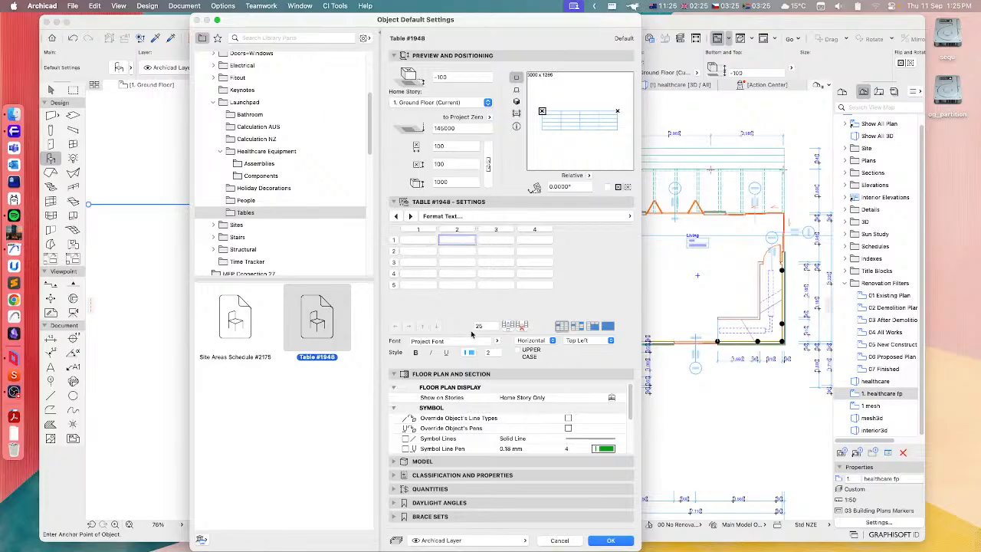
Review Table #1948's Edit Text and Table settings, including the import file path and the Tab Separated Text and Comma Separated Values formats
{"action": "left_click", "coordinate": [550, 218]}
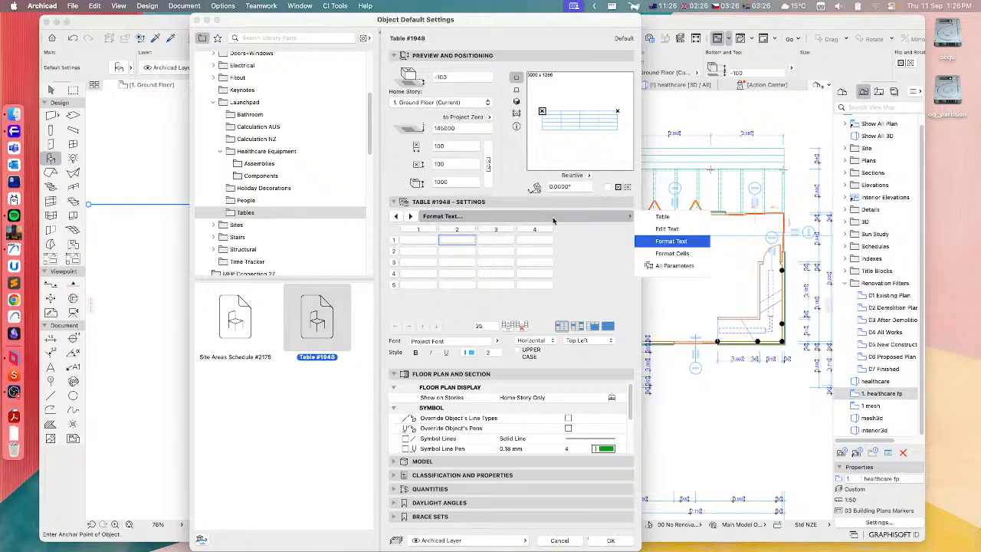
{"action": "left_click", "coordinate": [666, 229]}
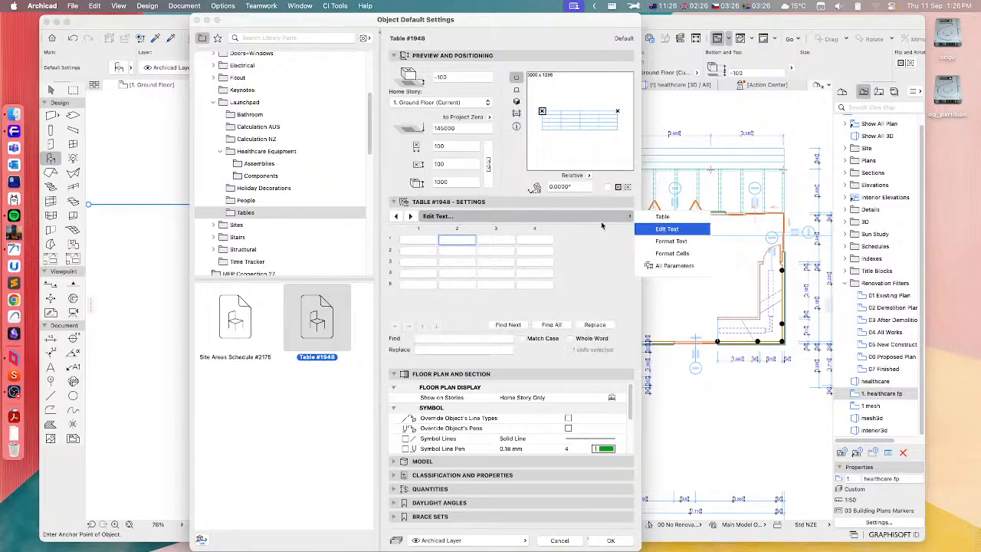
{"action": "left_click", "coordinate": [666, 218]}
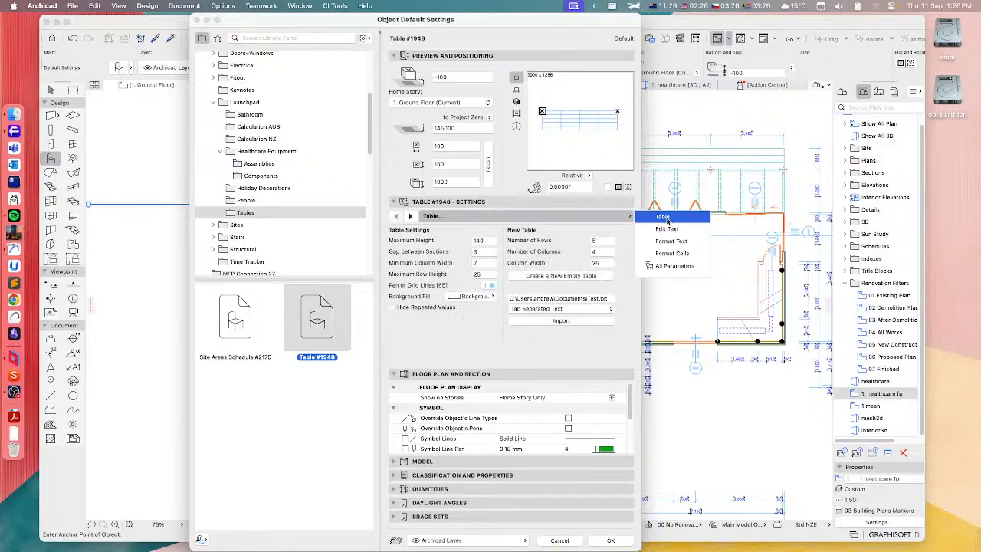
{"action": "left_click", "coordinate": [610, 294]}
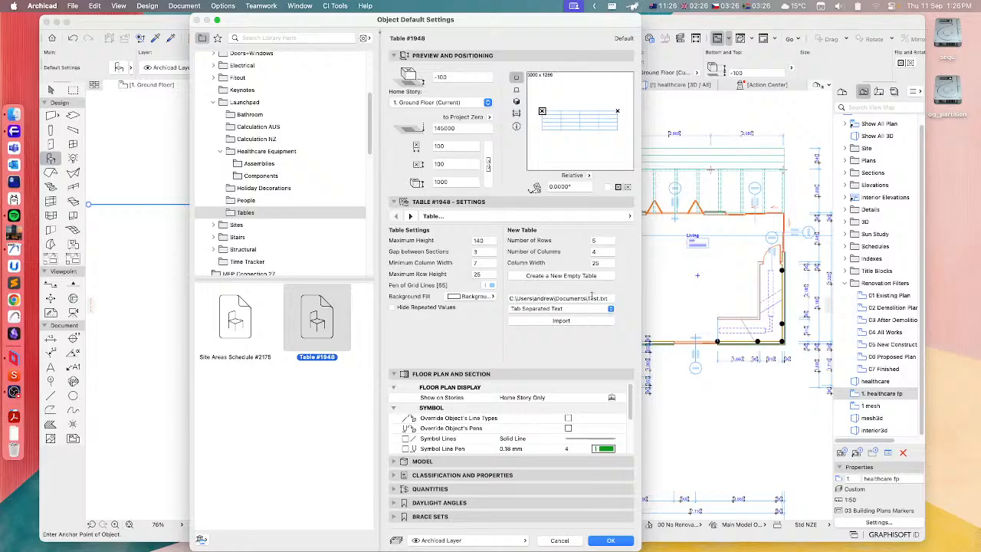
{"action": "left_click", "coordinate": [569, 309]}
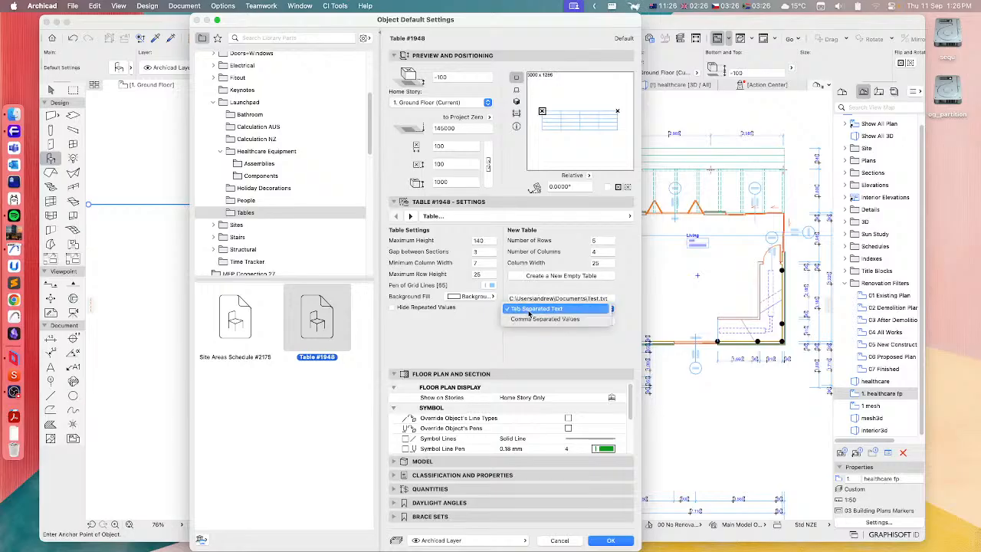
{"action": "left_click", "coordinate": [531, 319]}
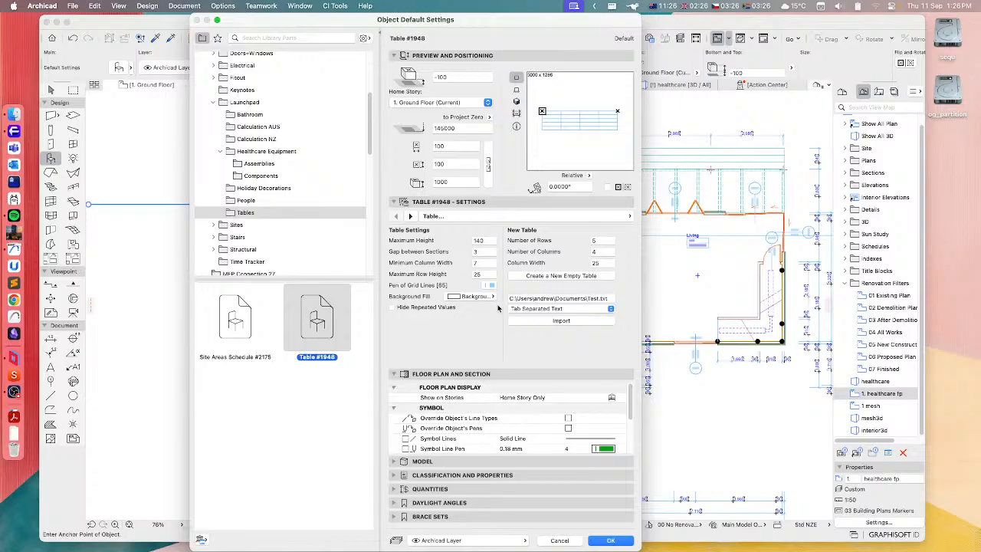
Choose Room Light + Ventilation Table #1980 from the Calculation AUS folder and view its data import settings
{"action": "left_click", "coordinate": [254, 128]}
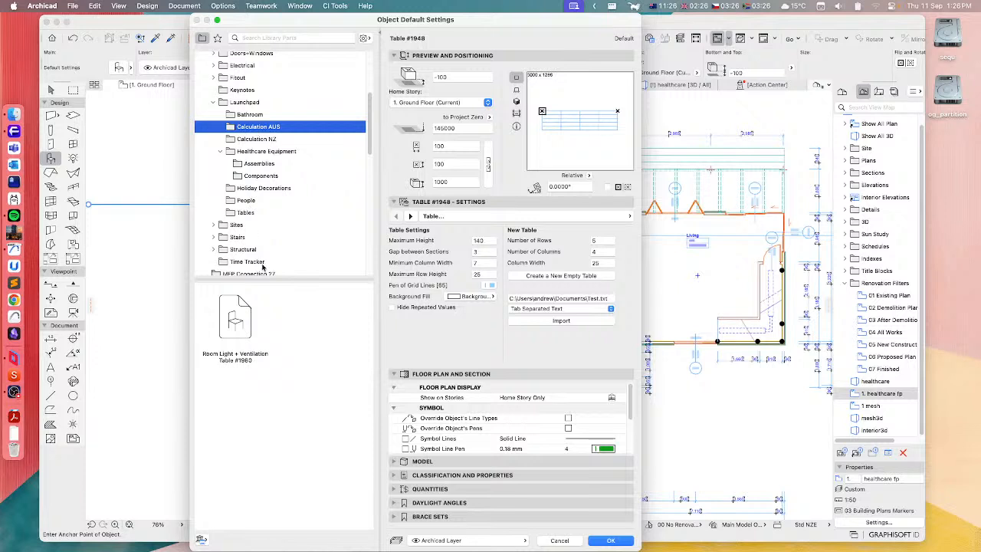
{"action": "left_click", "coordinate": [240, 314]}
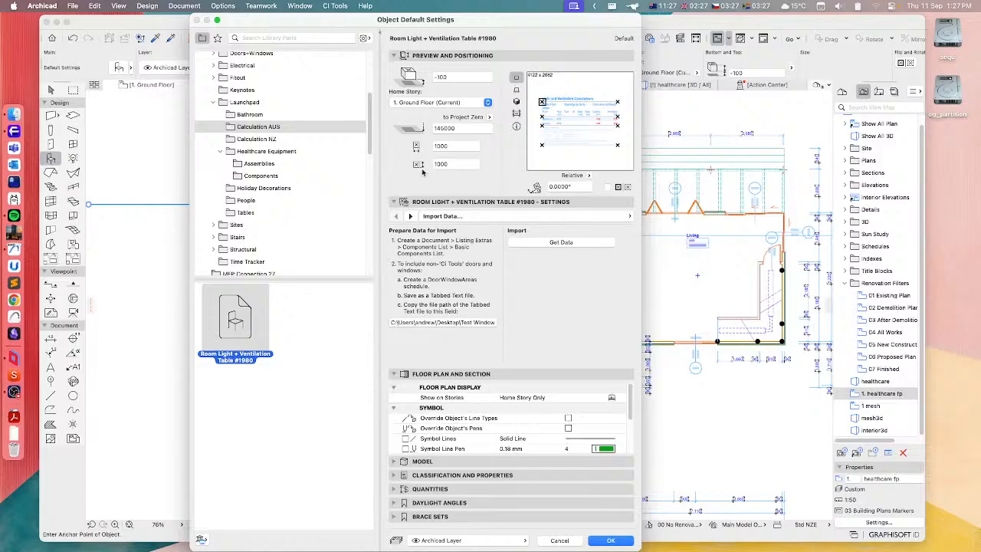
Look through the H1 AS1 Calculation Method #2025, E2 AS1 Calculation Table #1651 and G4 G7 Calculation Table #1925 in the Calculation NZ folder
{"action": "left_click", "coordinate": [243, 140]}
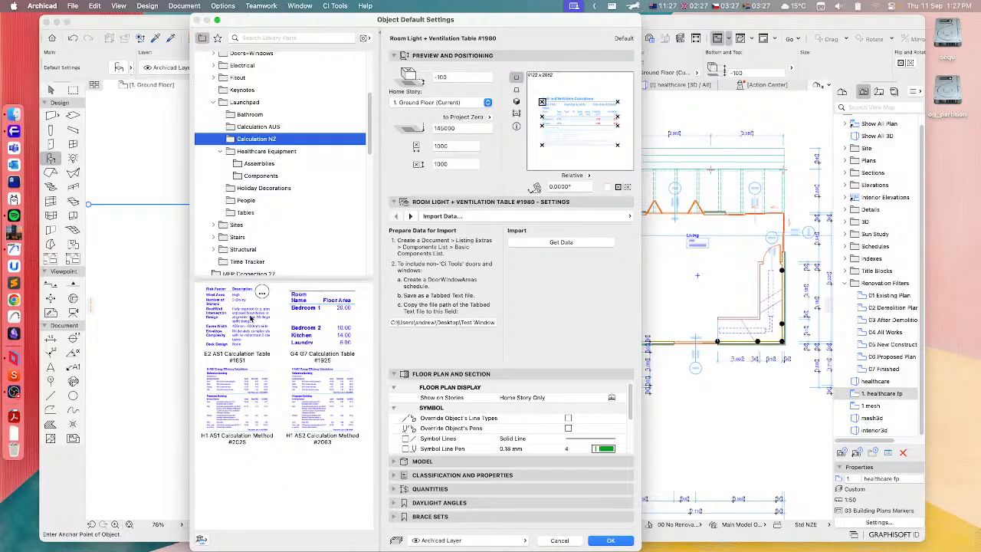
{"action": "left_click", "coordinate": [236, 412]}
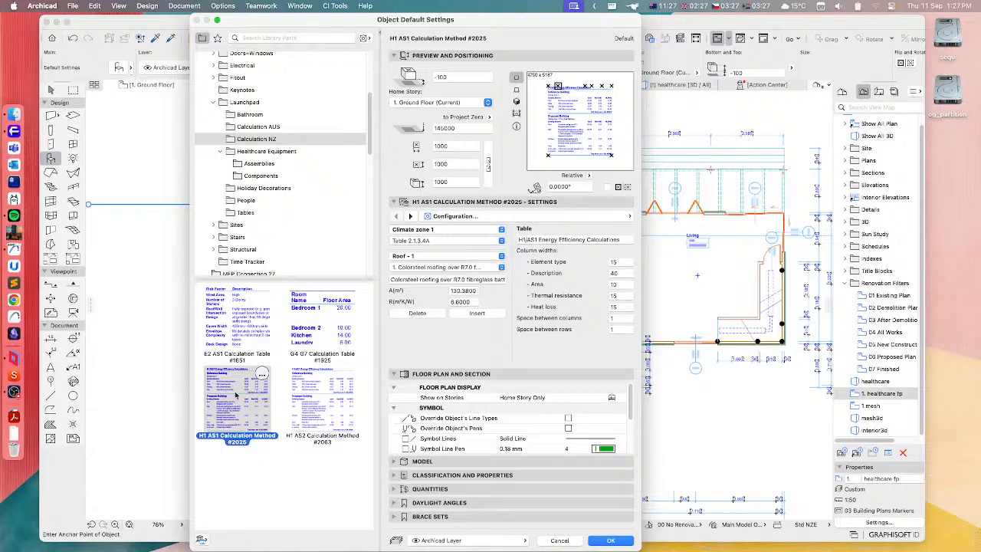
{"action": "left_click", "coordinate": [230, 328]}
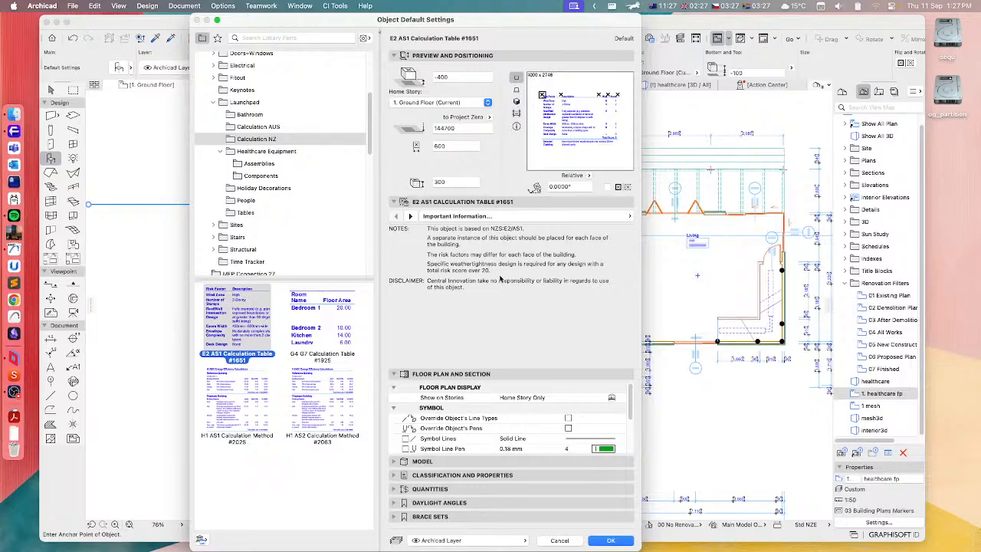
{"action": "left_click", "coordinate": [318, 315]}
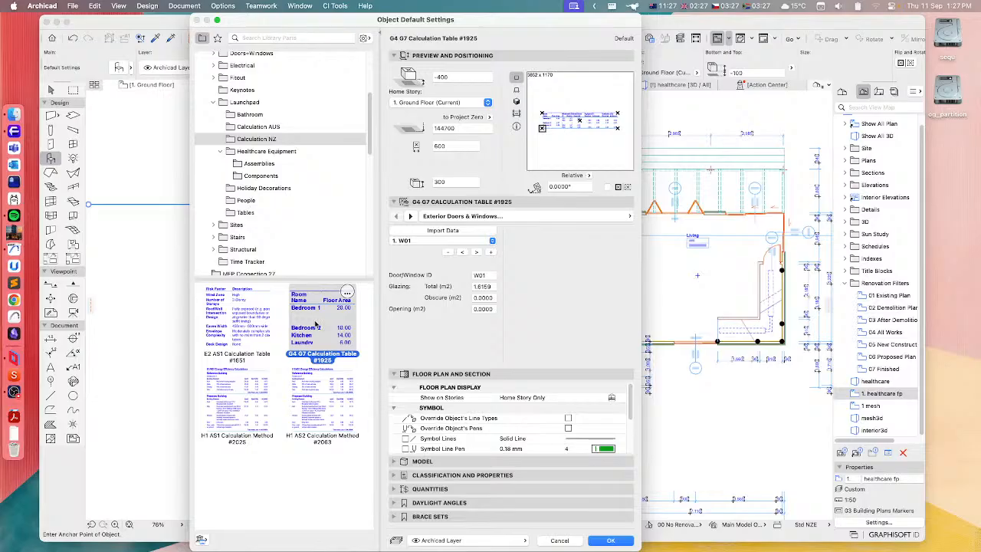
Revisit the Calculation AUS and NZ folders, review H1 AS1 Calculation Method #2025's configuration, and close the object settings without applying them
{"action": "left_click", "coordinate": [254, 128]}
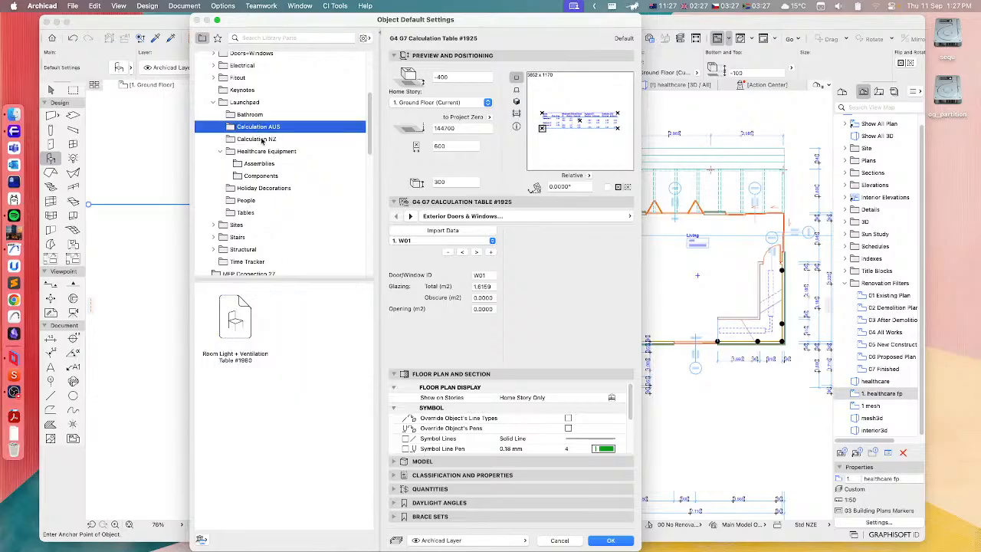
{"action": "left_click", "coordinate": [265, 139]}
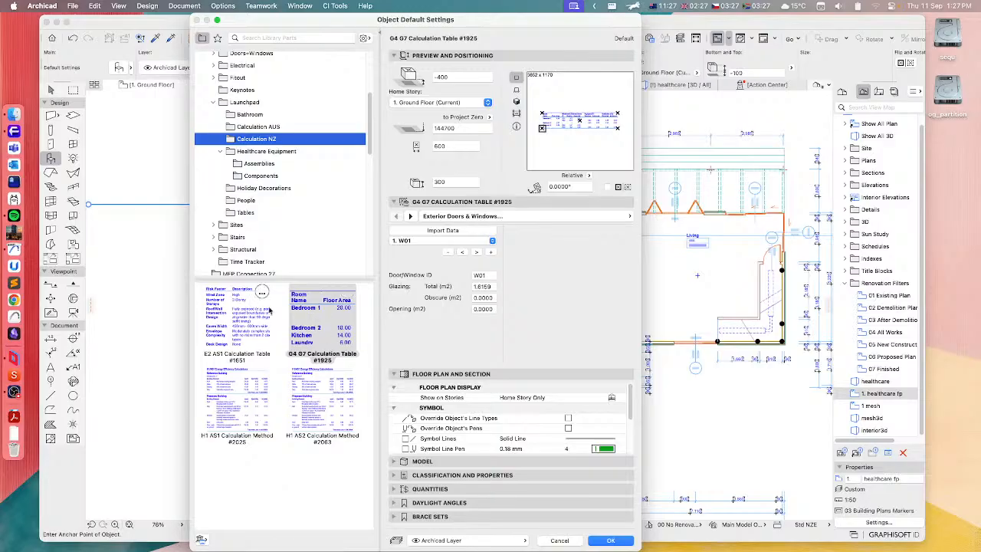
{"action": "left_click", "coordinate": [228, 398]}
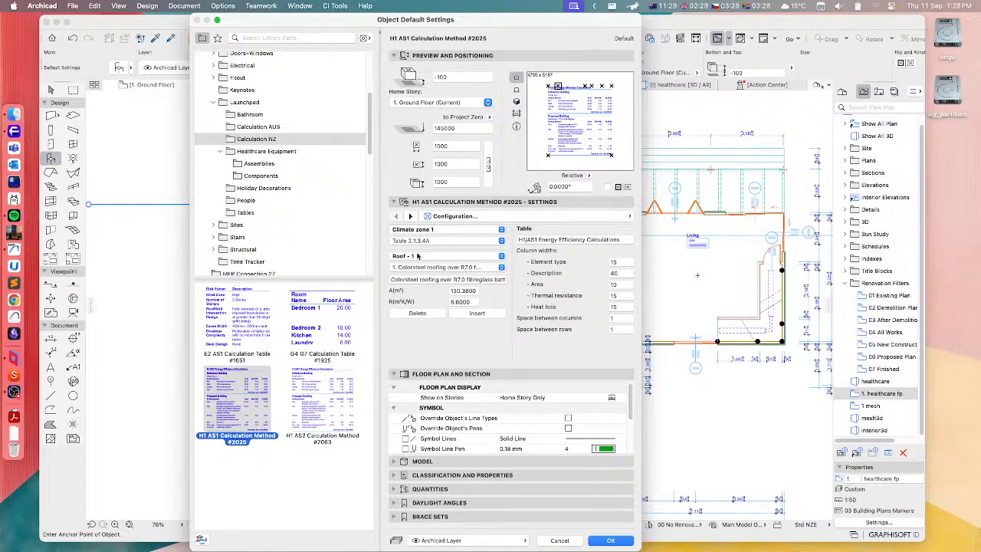
{"action": "left_click", "coordinate": [420, 258]}
{"action": "left_click", "coordinate": [511, 262]}
{"action": "left_click", "coordinate": [258, 127]}
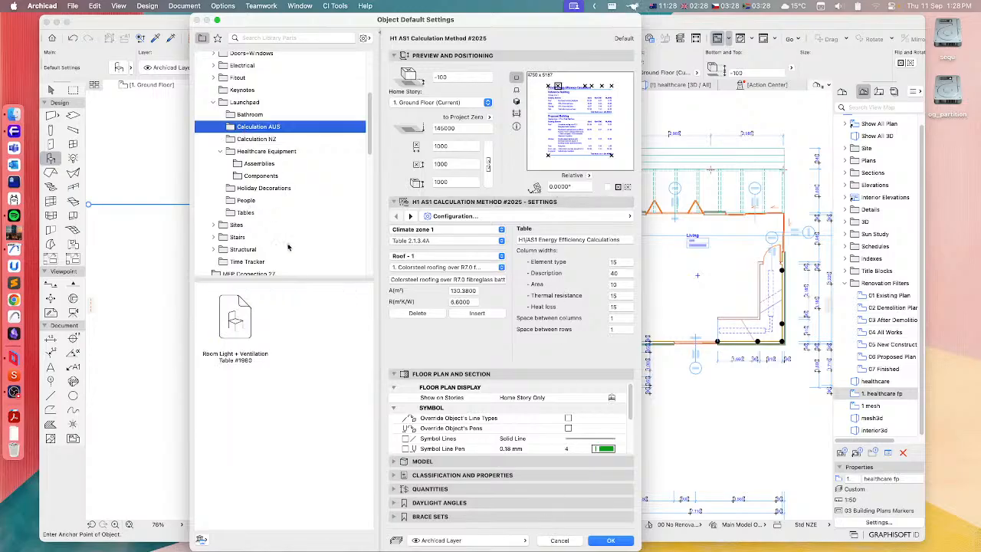
{"action": "left_click", "coordinate": [561, 541]}
Run the Launchpad Calculate G4 G7 Table command and place the table in the empty area east of the floor plan
{"action": "scroll", "coordinate": [490, 306], "scroll_direction": "right", "scroll_amount": 3}
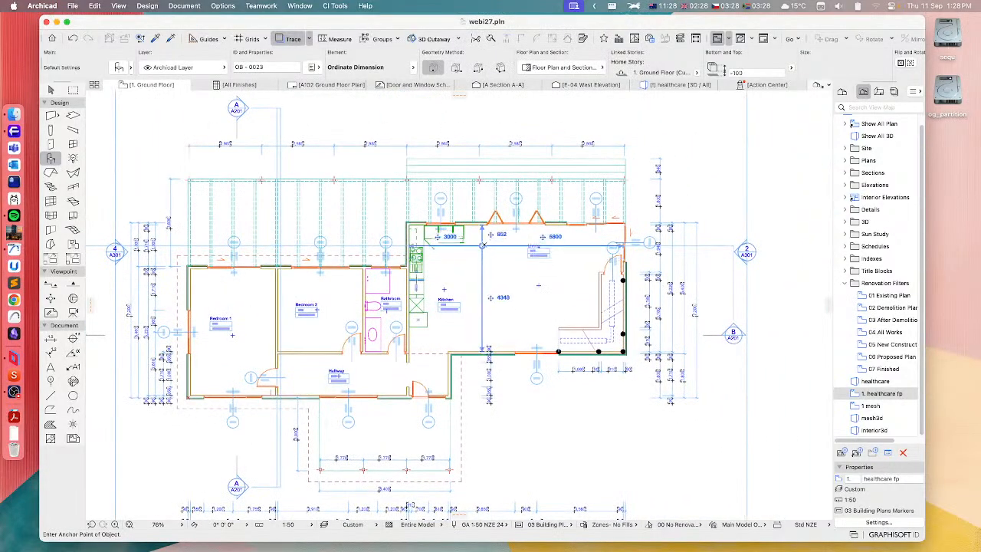
{"action": "left_click", "coordinate": [331, 9]}
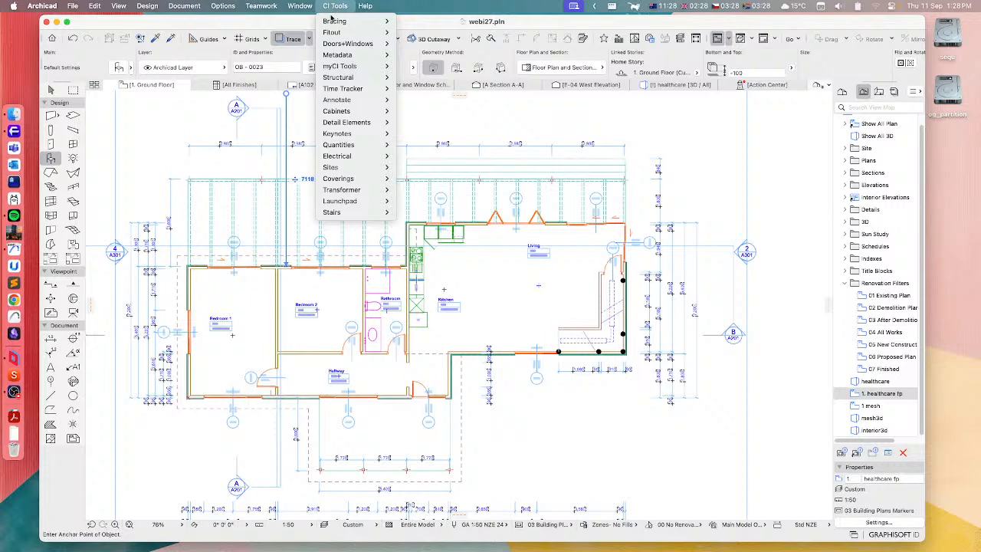
{"action": "mouse_move", "coordinate": [346, 204]}
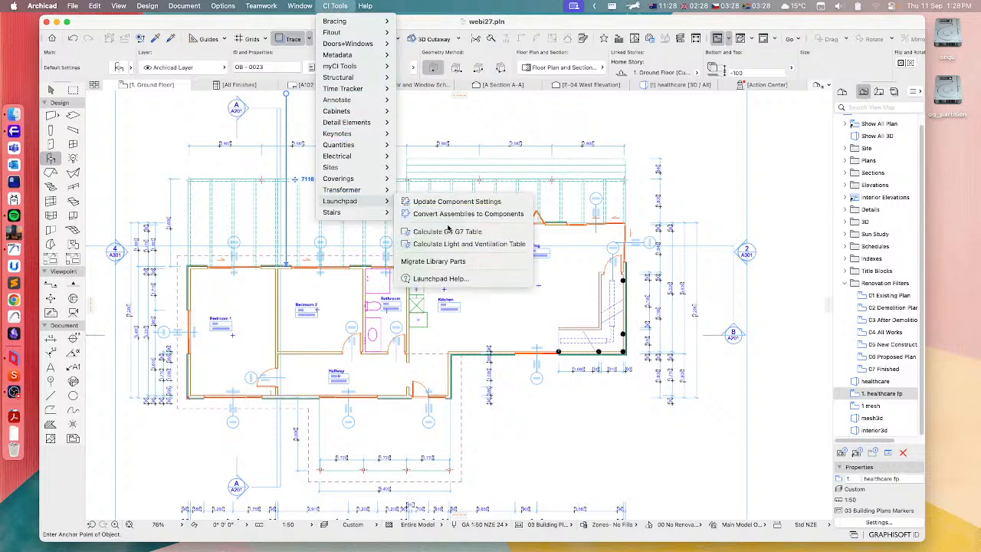
{"action": "left_click", "coordinate": [439, 233]}
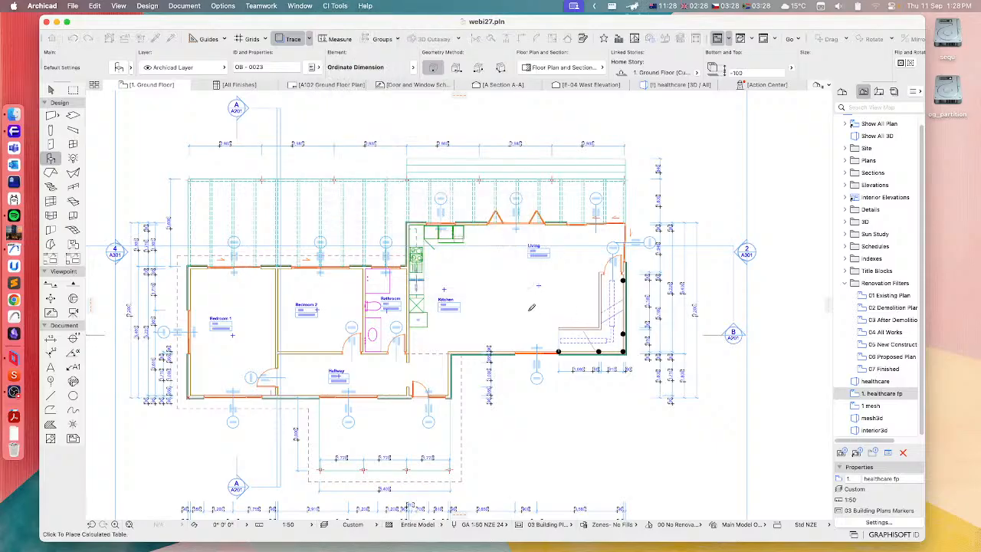
{"action": "scroll", "coordinate": [551, 317], "scroll_direction": "right", "scroll_amount": 5}
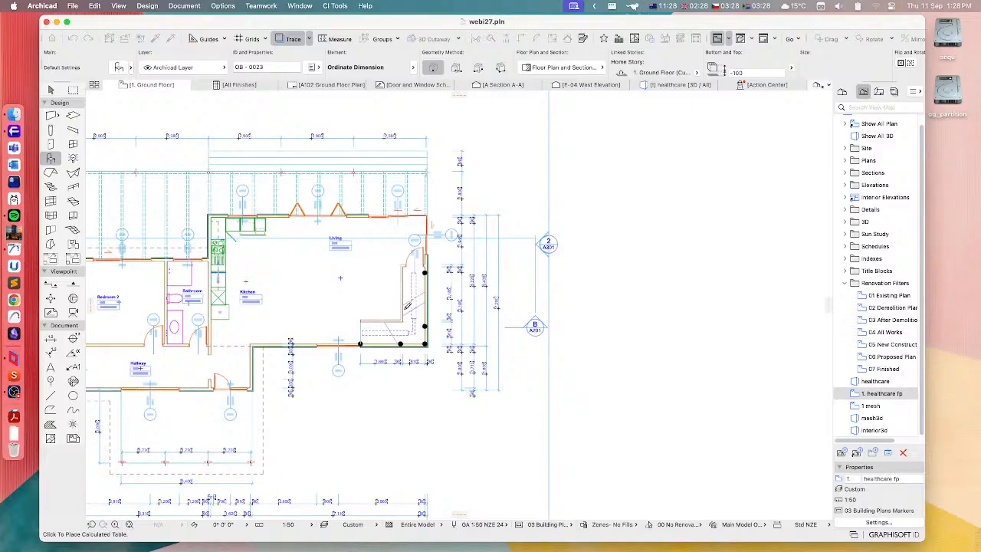
{"action": "left_click", "coordinate": [576, 218]}
Examine the G4 G7 table's room areas, window and door IDs, and required and achieved daylight and ventilation figures against the plan
{"action": "scroll", "coordinate": [688, 257], "scroll_direction": "up", "scroll_amount": 5}
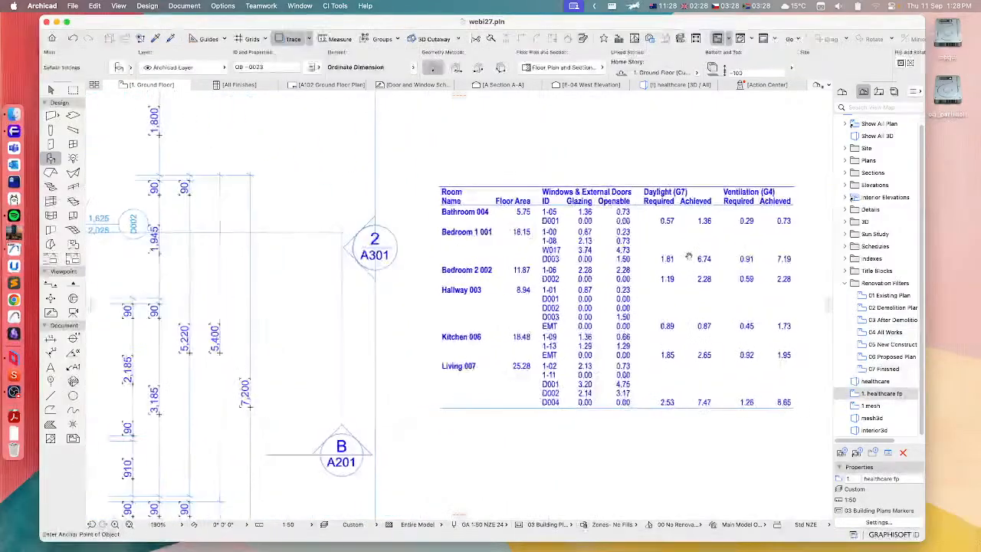
{"action": "scroll", "coordinate": [688, 257], "scroll_direction": "right", "scroll_amount": 2}
{"action": "left_click", "coordinate": [51, 91]}
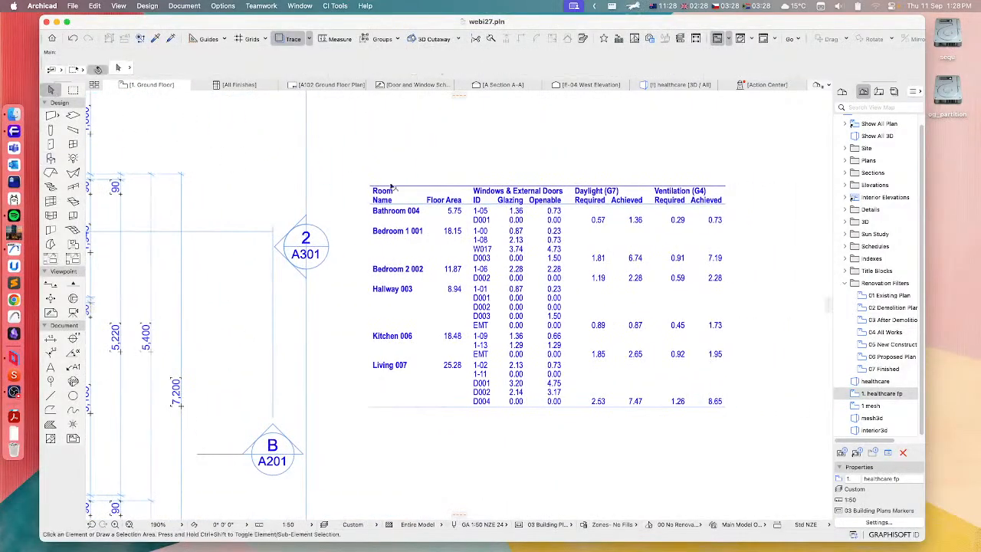
{"action": "scroll", "coordinate": [359, 389], "scroll_direction": "down", "scroll_amount": 3}
{"action": "scroll", "coordinate": [295, 397], "scroll_direction": "left", "scroll_amount": 8}
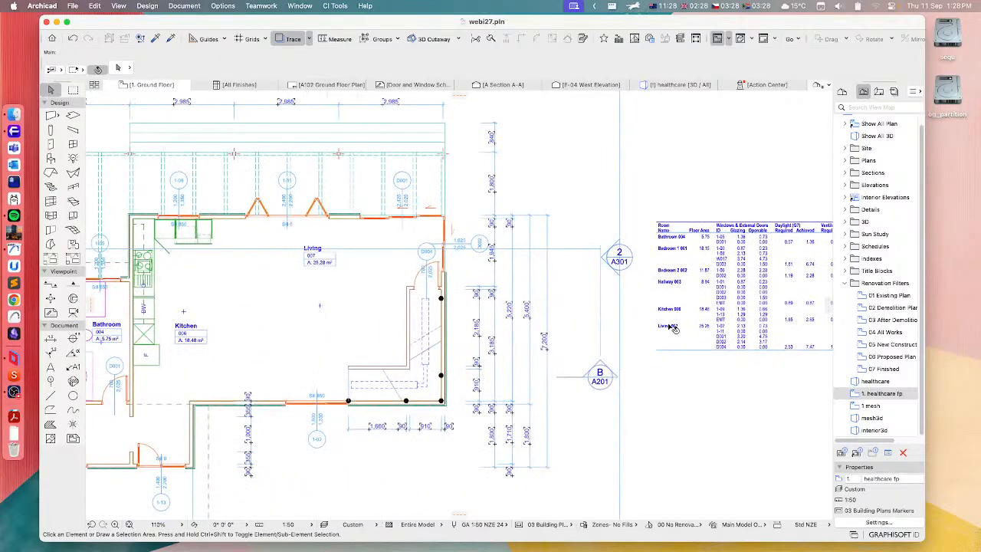
{"action": "middle_click_drag", "start_coordinate": [337, 373], "coordinate": [564, 349]}
{"action": "middle_click_drag", "start_coordinate": [484, 340], "coordinate": [185, 368]}
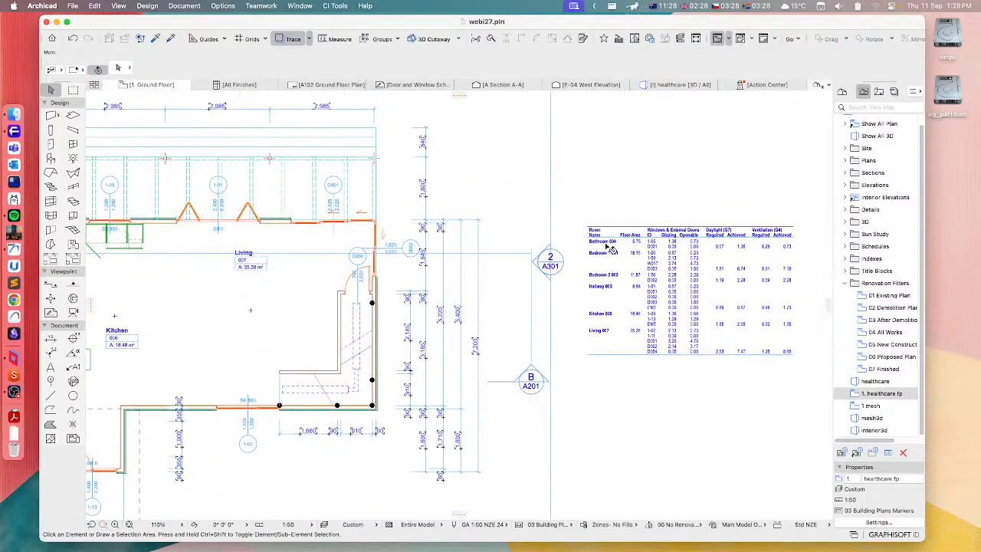
{"action": "scroll", "coordinate": [620, 253], "scroll_direction": "up", "scroll_amount": 3}
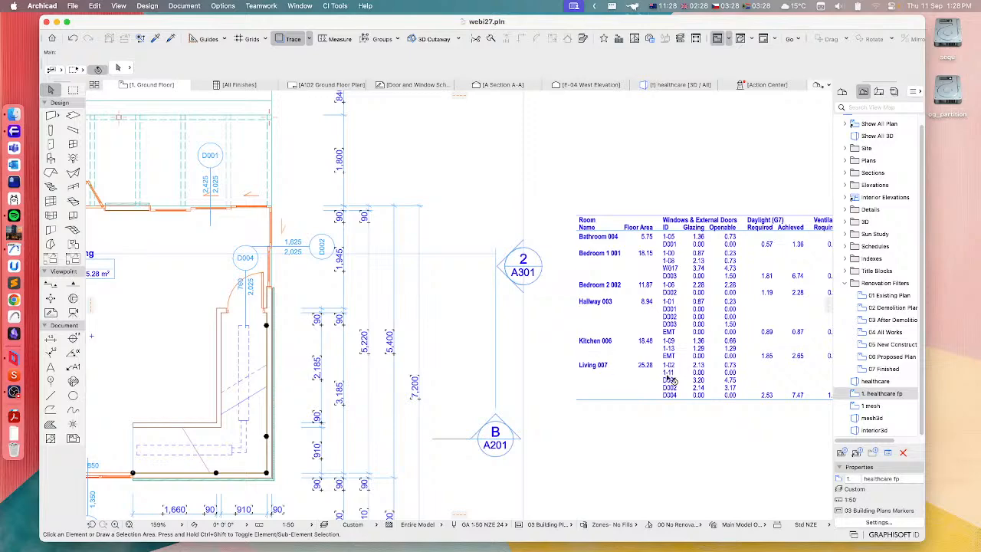
{"action": "scroll", "coordinate": [595, 357], "scroll_direction": "down", "scroll_amount": 2}
Select the placed G4 G7 calculation table and delete it from the Ground Floor plan
{"action": "scroll", "coordinate": [568, 352], "scroll_direction": "up", "scroll_amount": 4}
{"action": "scroll", "coordinate": [554, 349], "scroll_direction": "up", "scroll_amount": 1}
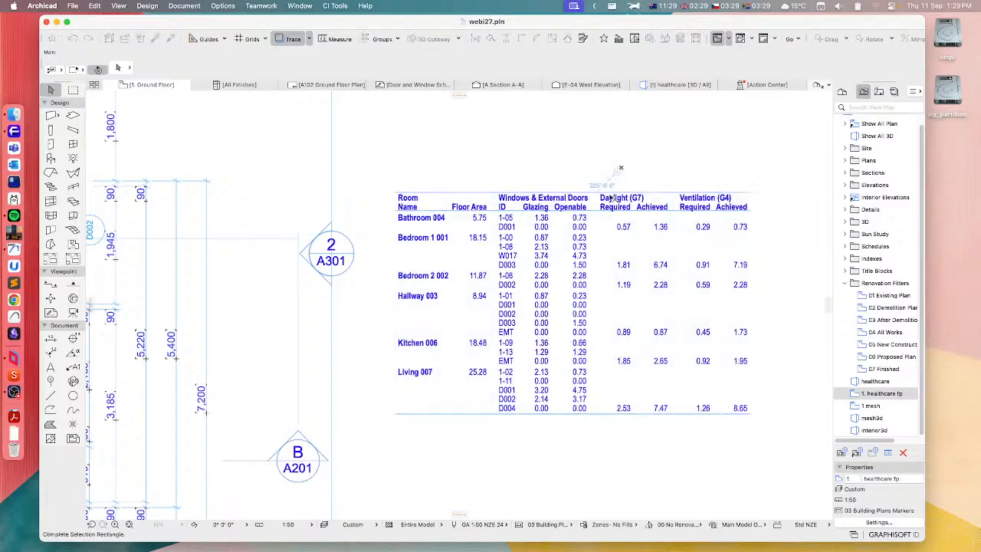
{"action": "left_click", "coordinate": [606, 250]}
{"action": "key", "text": "Delete"}
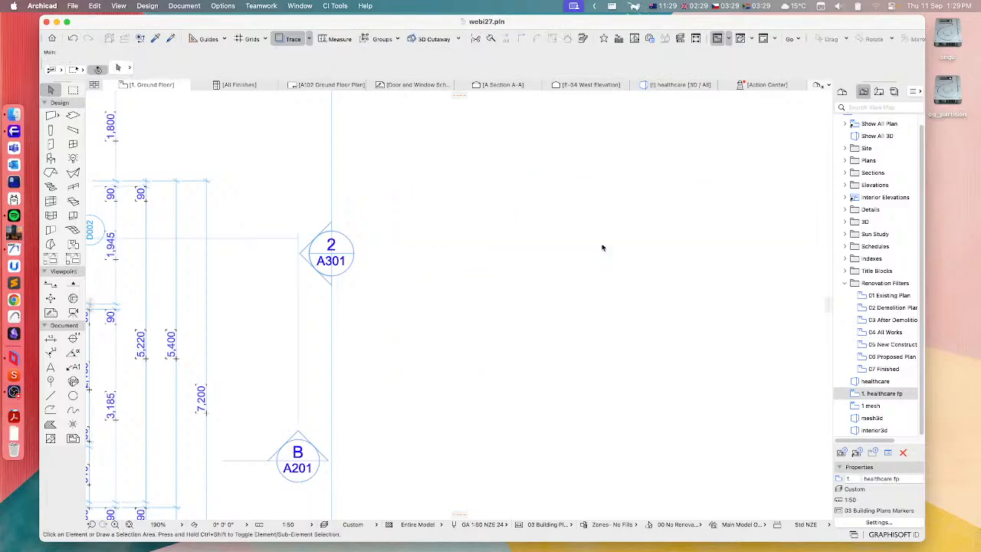
Run the Launchpad Calculate Light and Ventilation Table command and place the table beside the floor plan, east of the section markers
{"action": "left_click", "coordinate": [335, 6]}
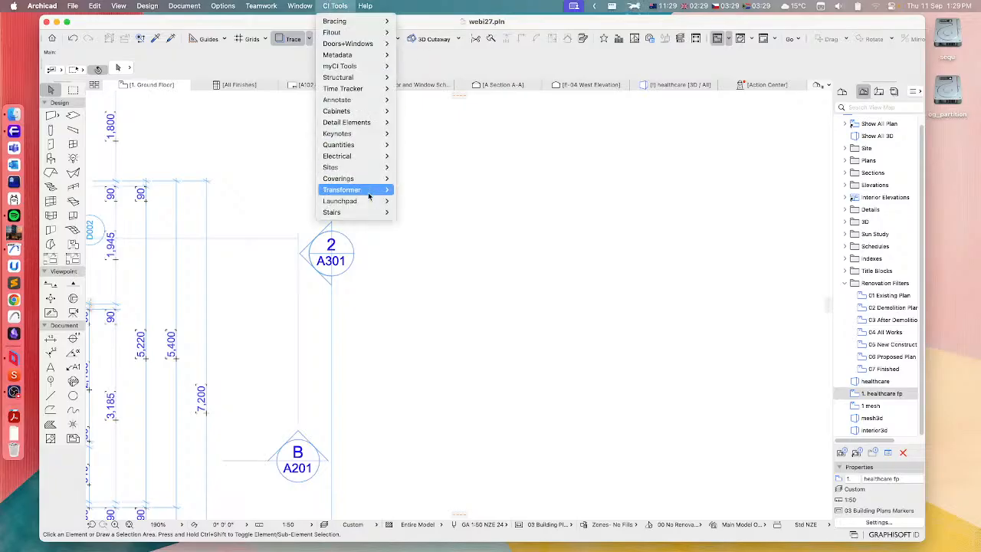
{"action": "mouse_move", "coordinate": [369, 202]}
{"action": "left_click", "coordinate": [469, 244]}
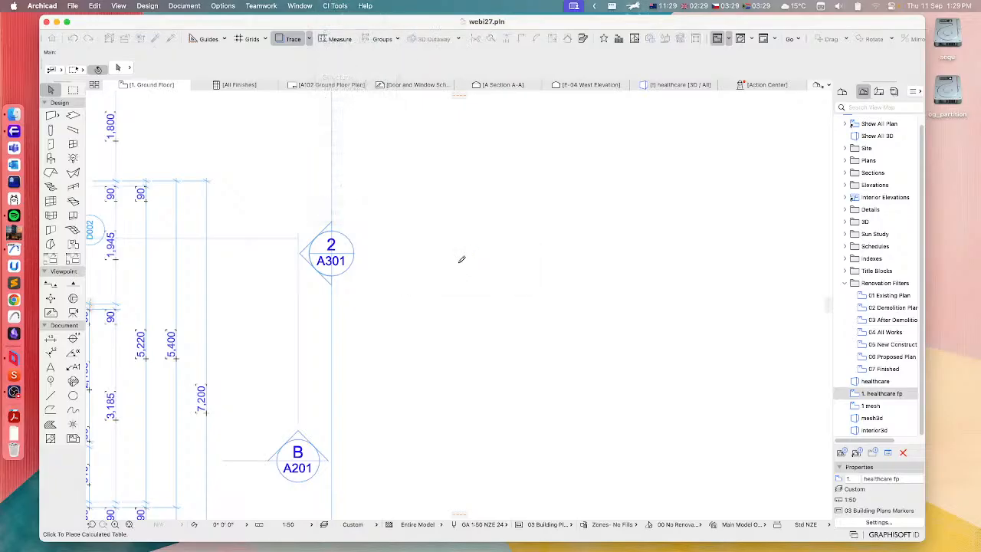
{"action": "left_click", "coordinate": [550, 296]}
{"action": "mouse_move", "coordinate": [667, 355]}
{"action": "middle_mouse_down"}
{"action": "mouse_move", "coordinate": [503, 245]}
{"action": "mouse_move", "coordinate": [533, 209]}
{"action": "middle_mouse_up"}
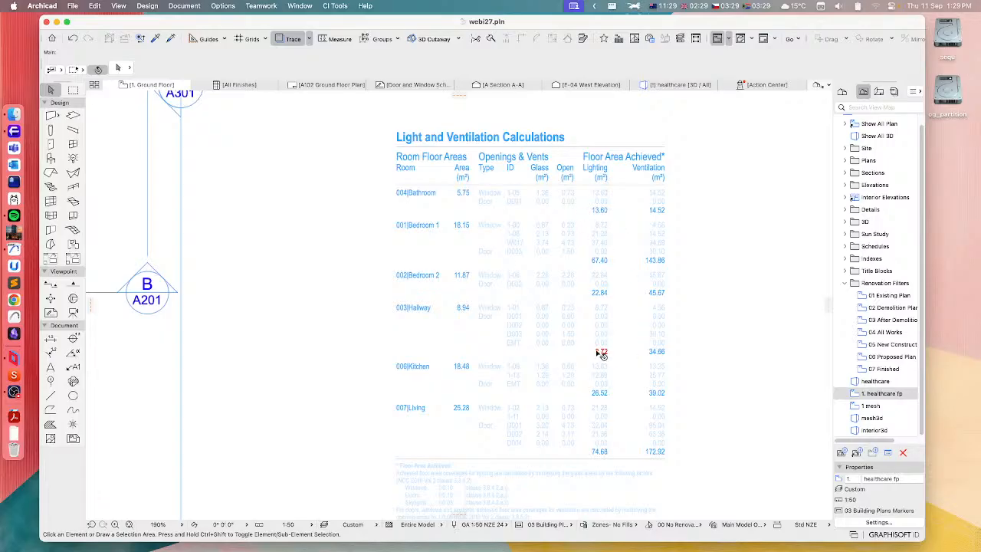
{"action": "scroll", "coordinate": [399, 390], "scroll_direction": "down", "scroll_amount": 5}
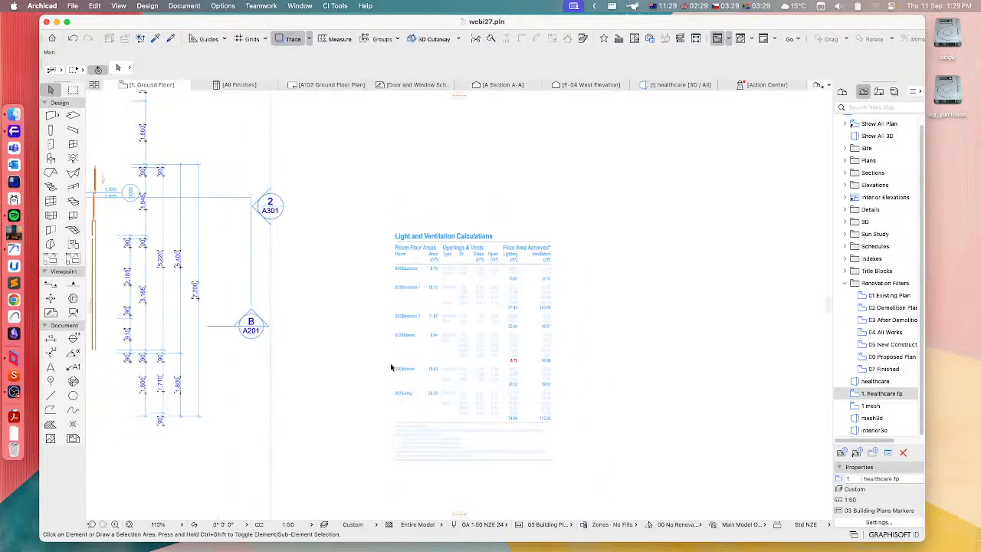
{"action": "scroll", "coordinate": [401, 307], "scroll_direction": "left", "scroll_amount": 5}
{"action": "scroll", "coordinate": [368, 234], "scroll_direction": "left", "scroll_amount": 2}
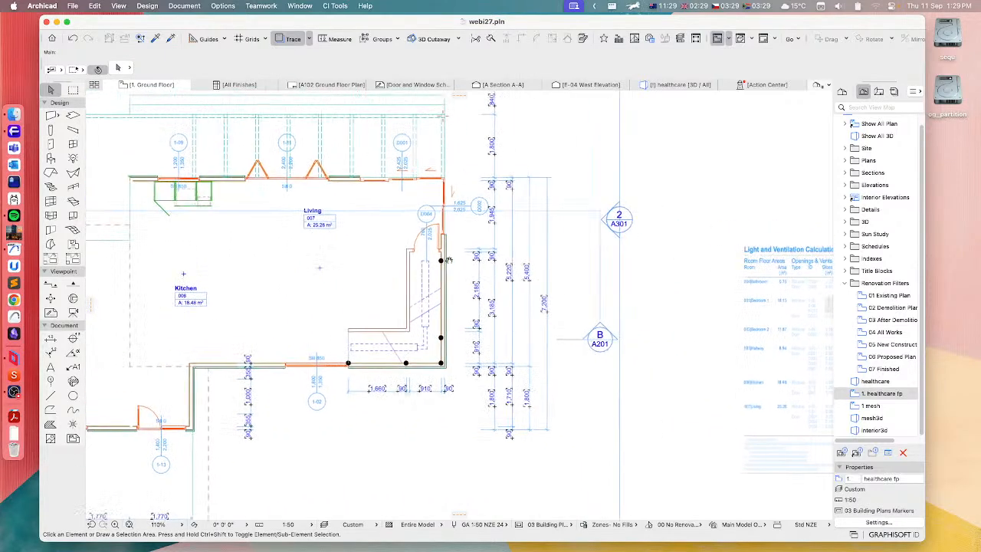
{"action": "left_click", "coordinate": [334, 5]}
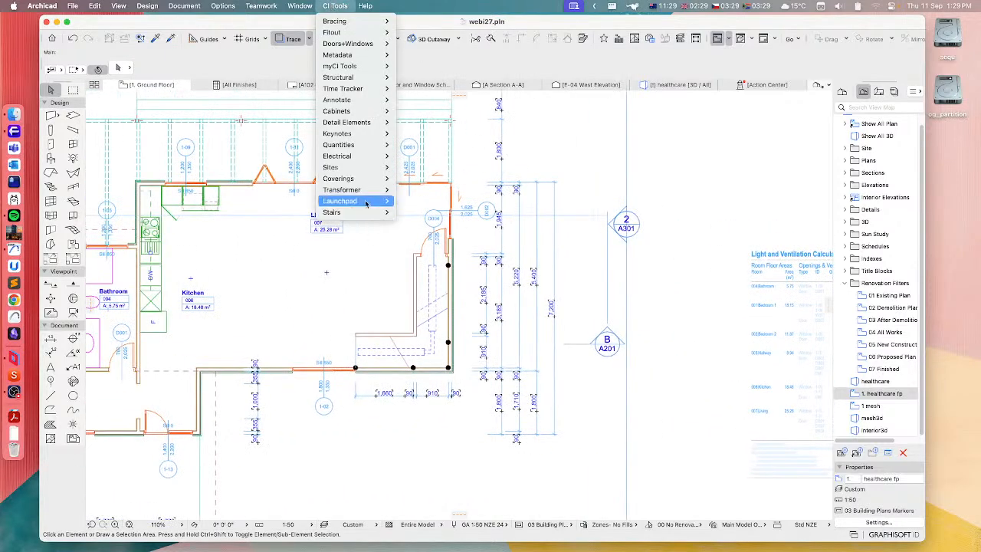
{"action": "mouse_move", "coordinate": [365, 202]}
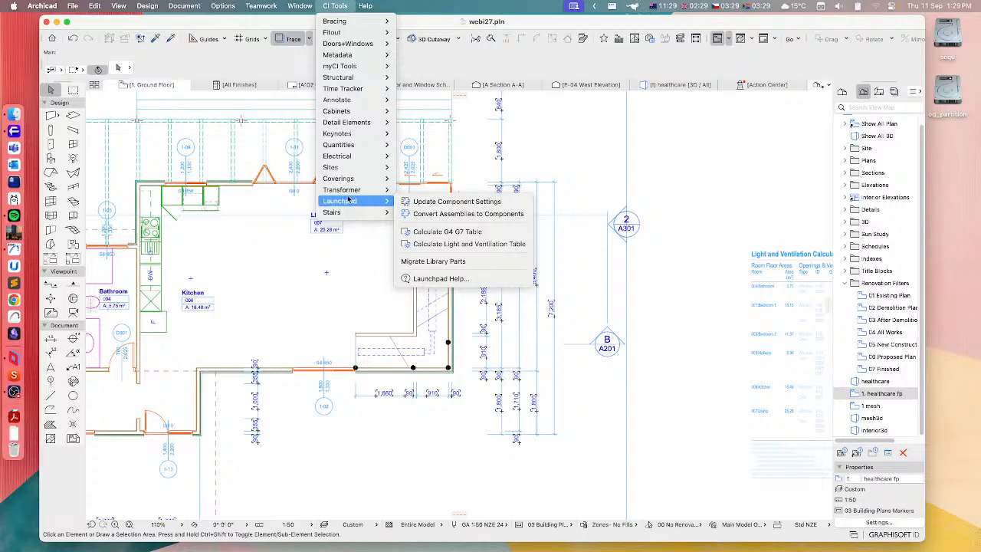
{"action": "left_click", "coordinate": [665, 166]}
{"action": "scroll", "coordinate": [452, 300], "scroll_direction": "left", "scroll_amount": 5}
{"action": "scroll", "coordinate": [452, 300], "scroll_direction": "up", "scroll_amount": 1}
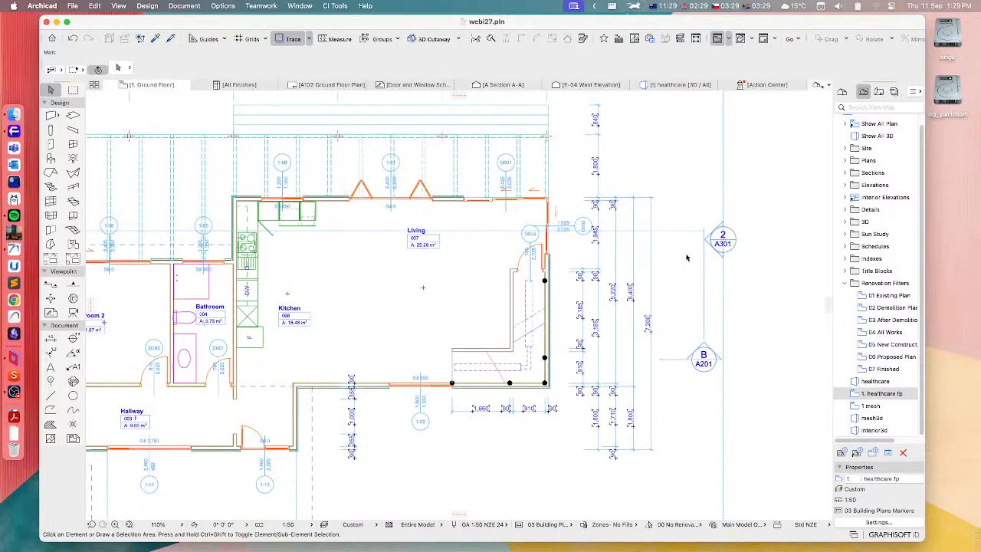
{"action": "left_click", "coordinate": [946, 247]}
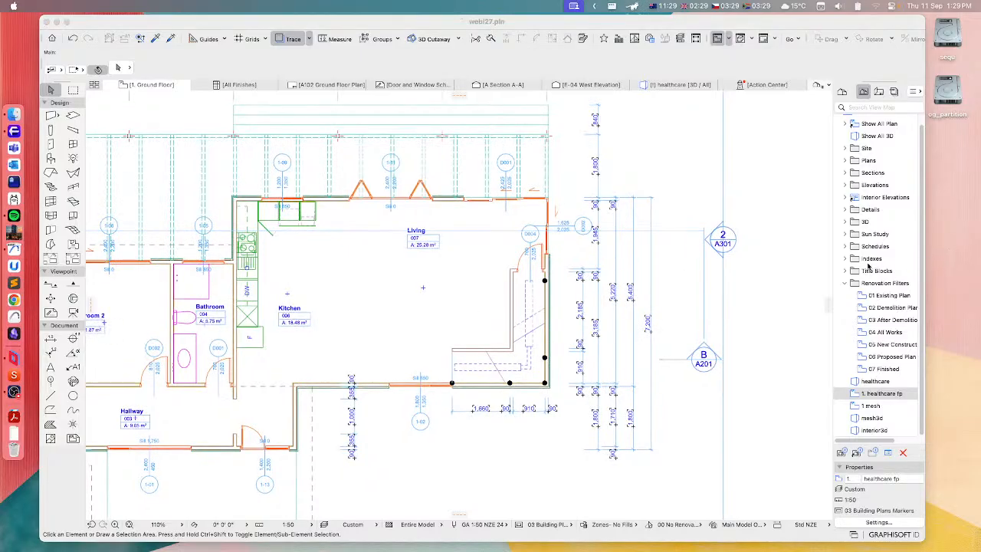